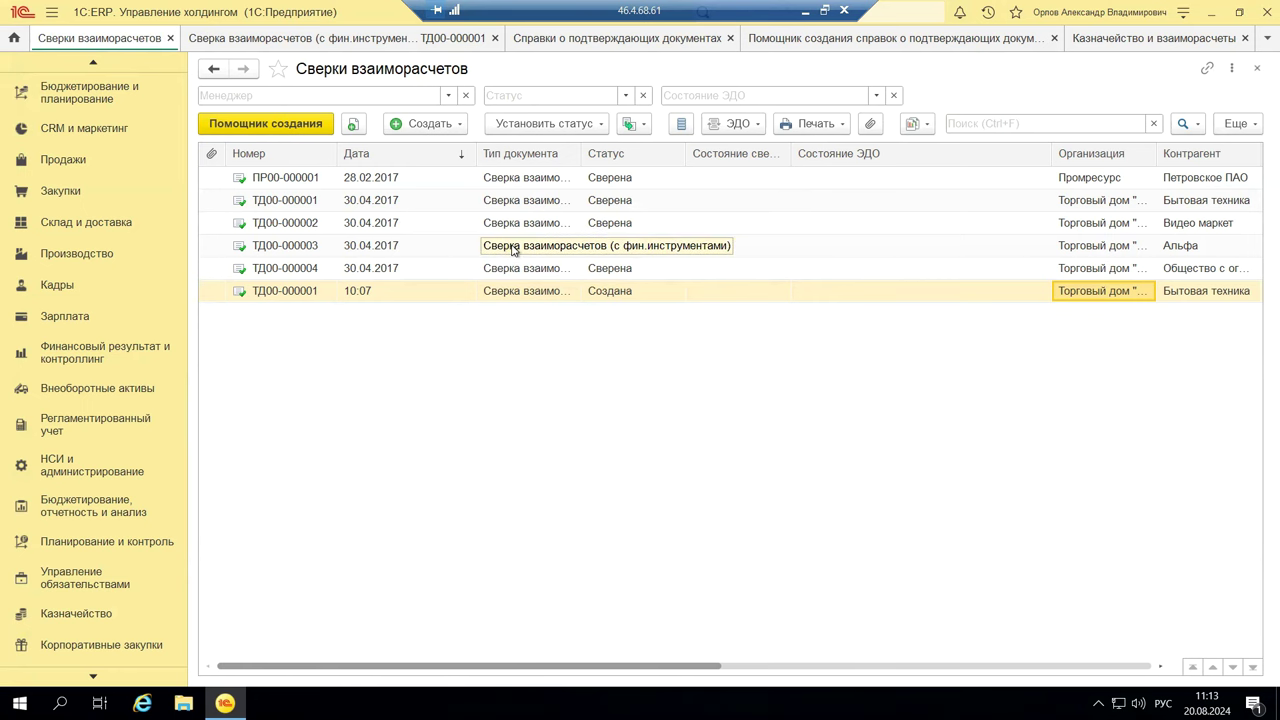
Open reconciliation ТД00-000003, review its status options and settlement detail settings, and close it without changes.
double_click(512, 249)
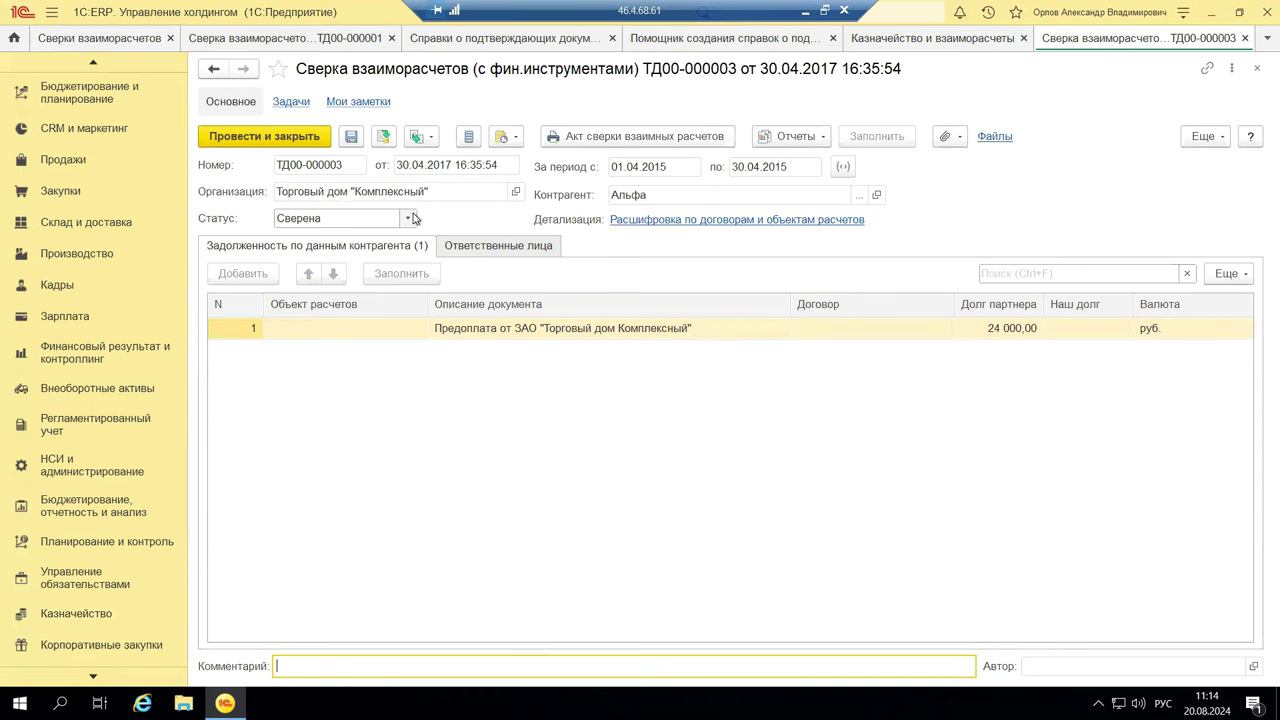
left_click(408, 218)
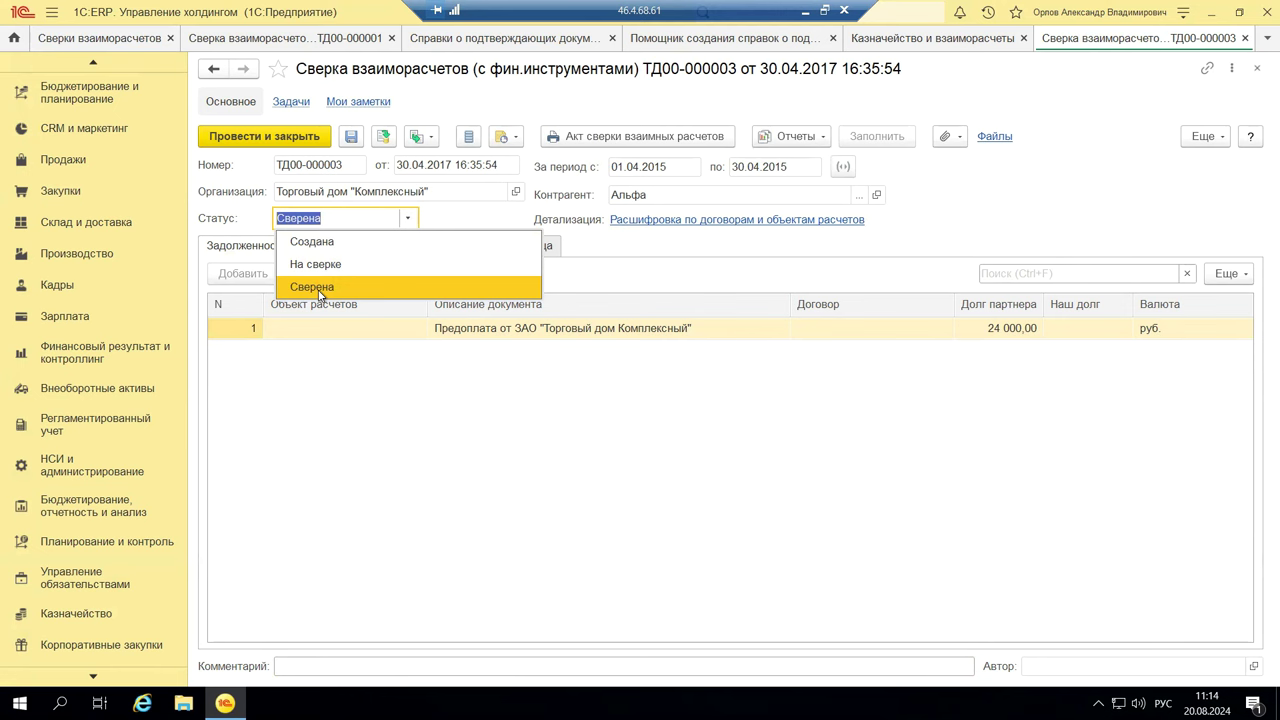
left_click(622, 241)
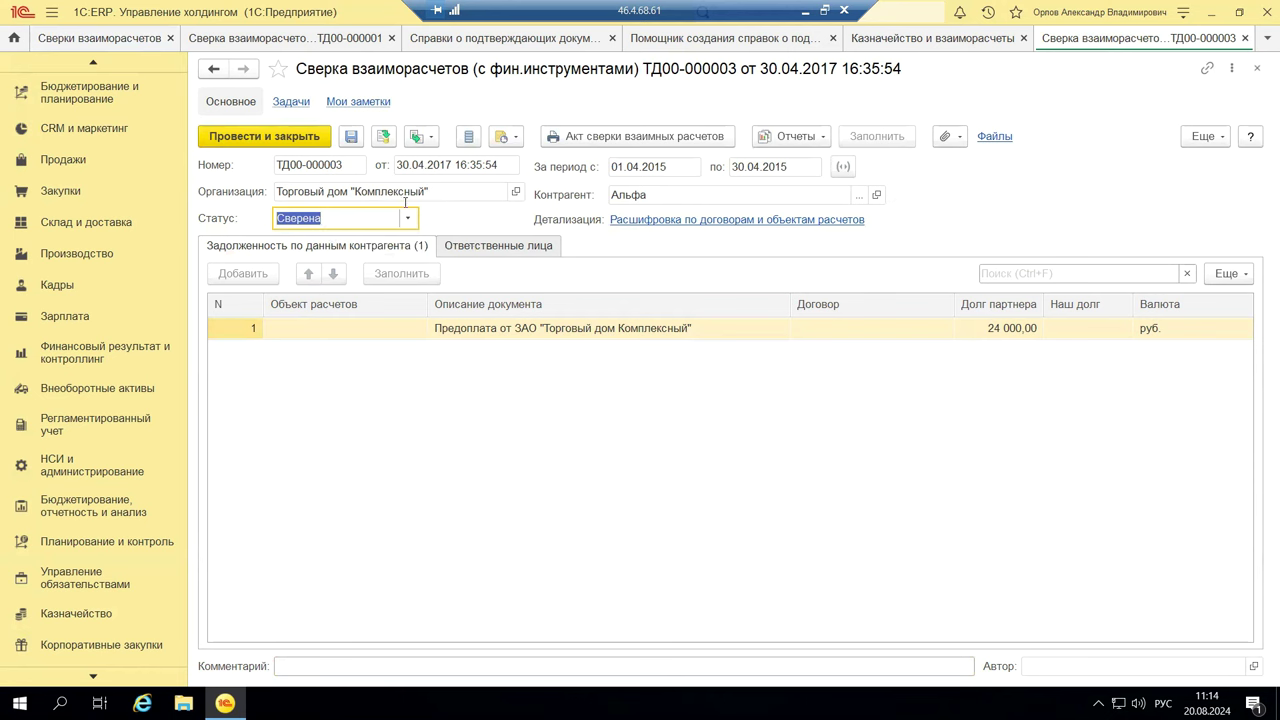
left_click(624, 220)
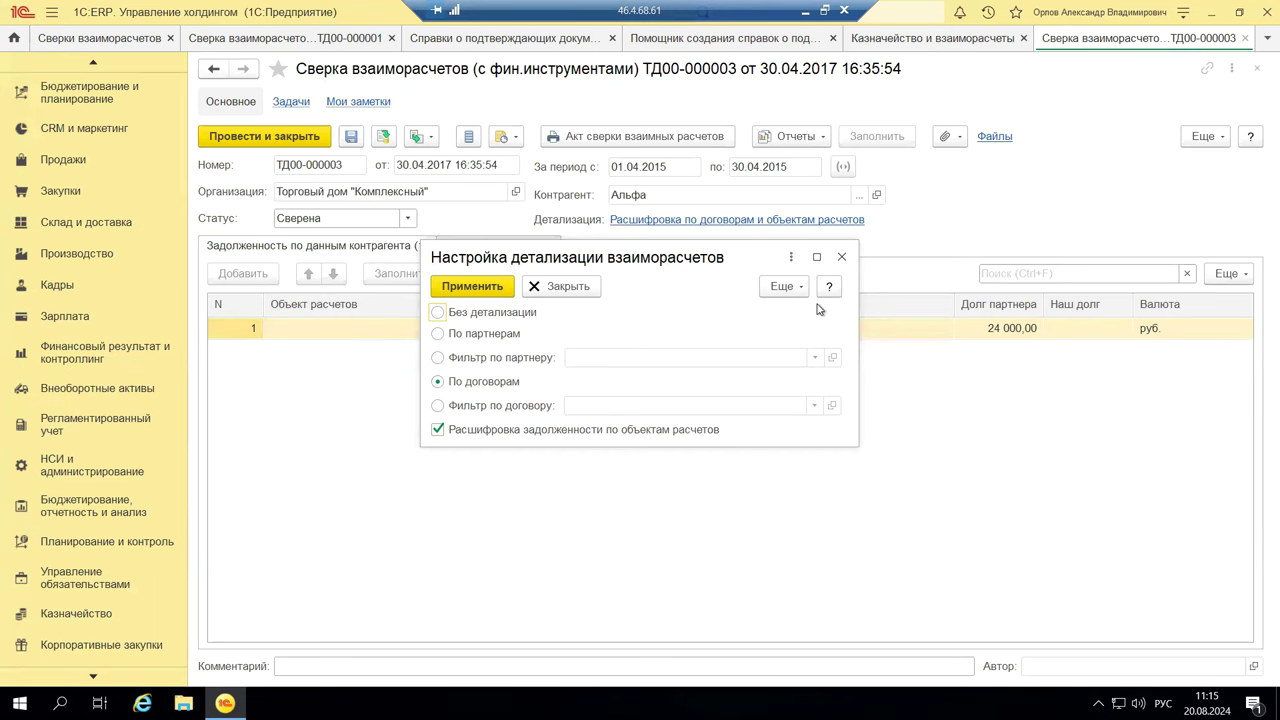
left_click(840, 258)
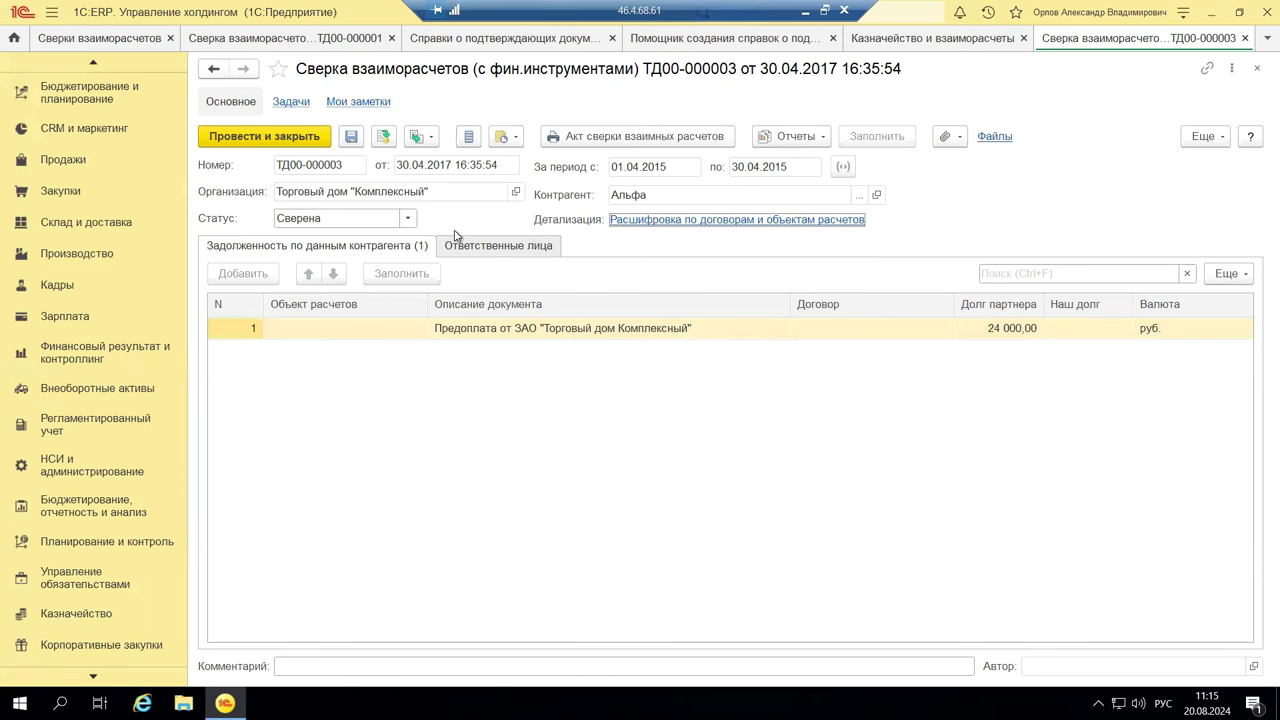
left_click(1259, 70)
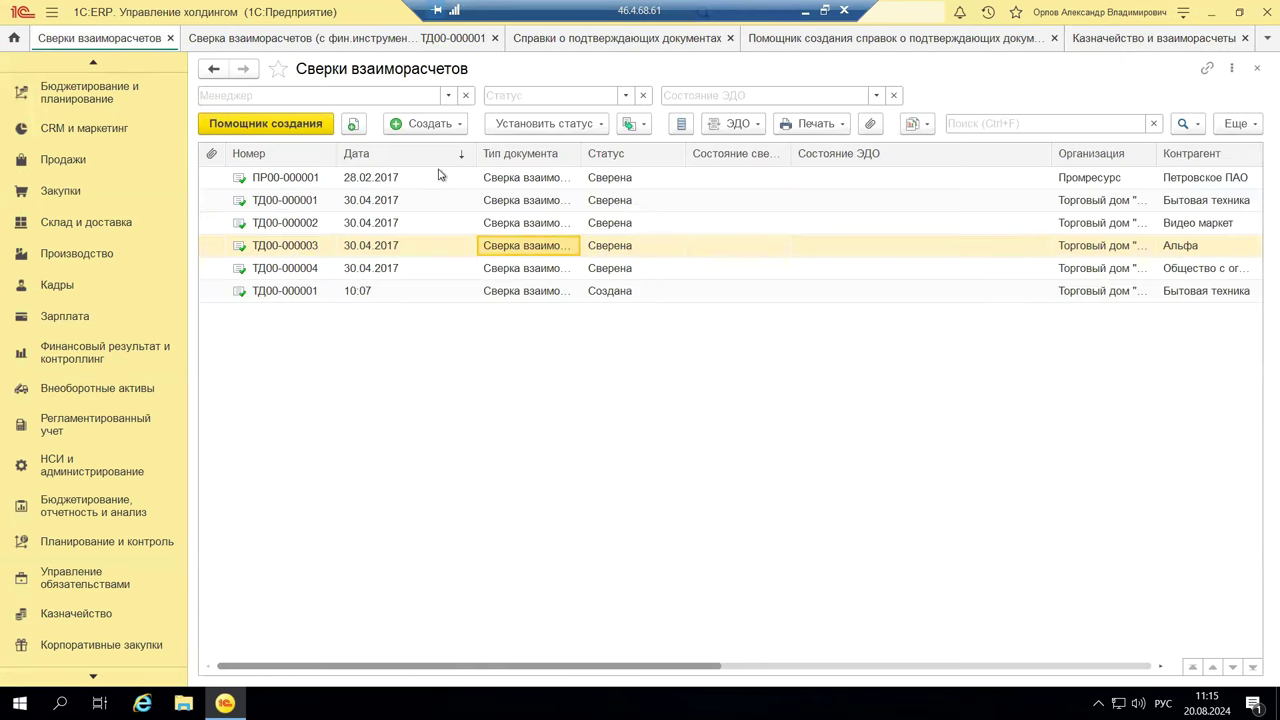
left_click(408, 126)
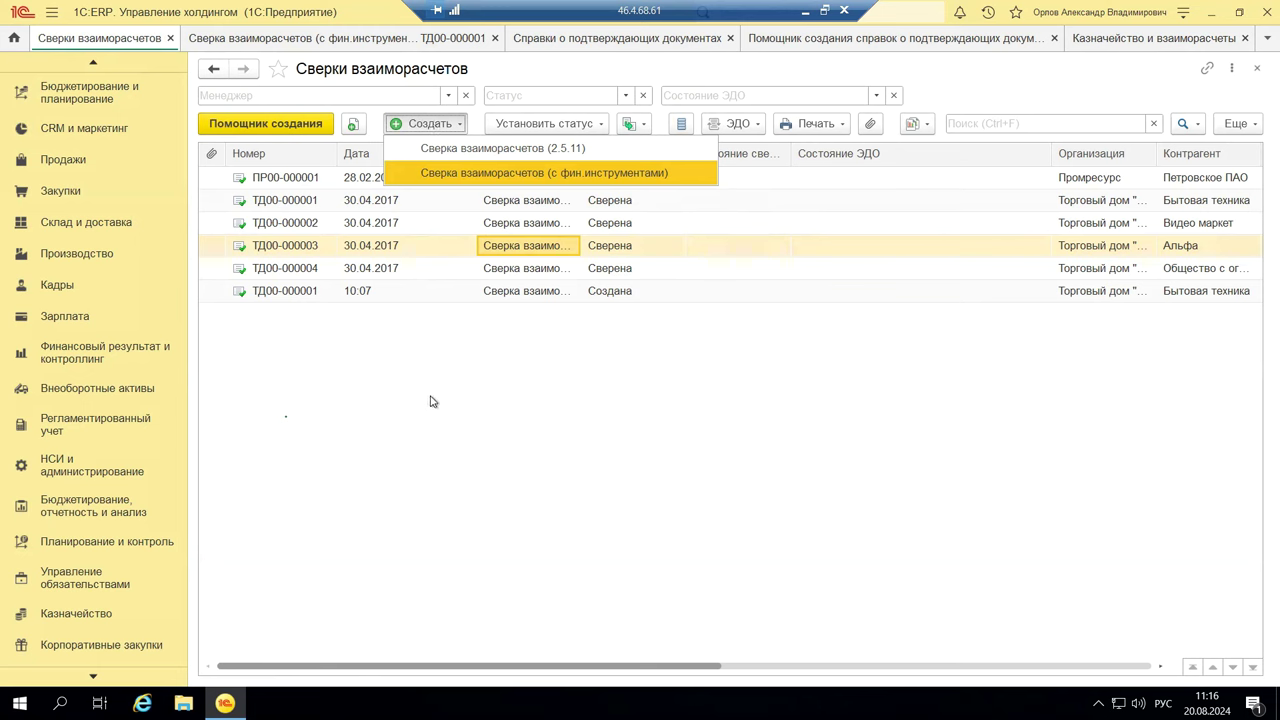
left_click(424, 325)
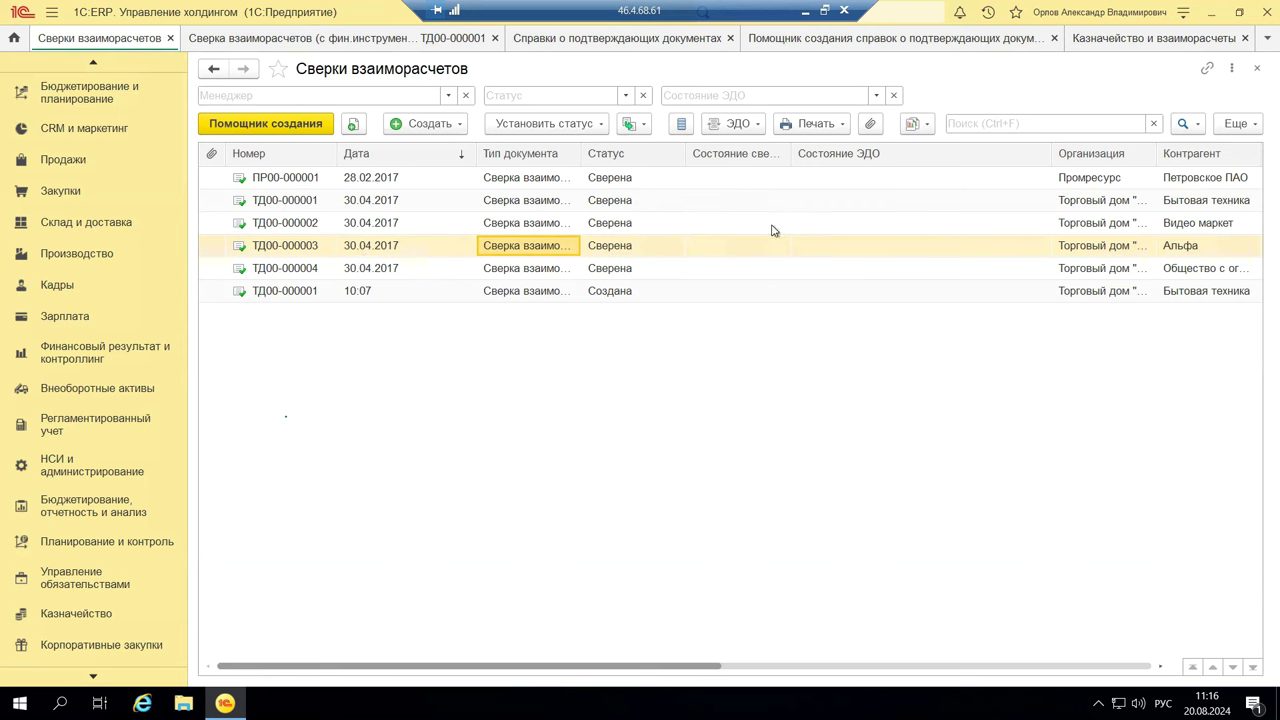
left_click(1105, 222)
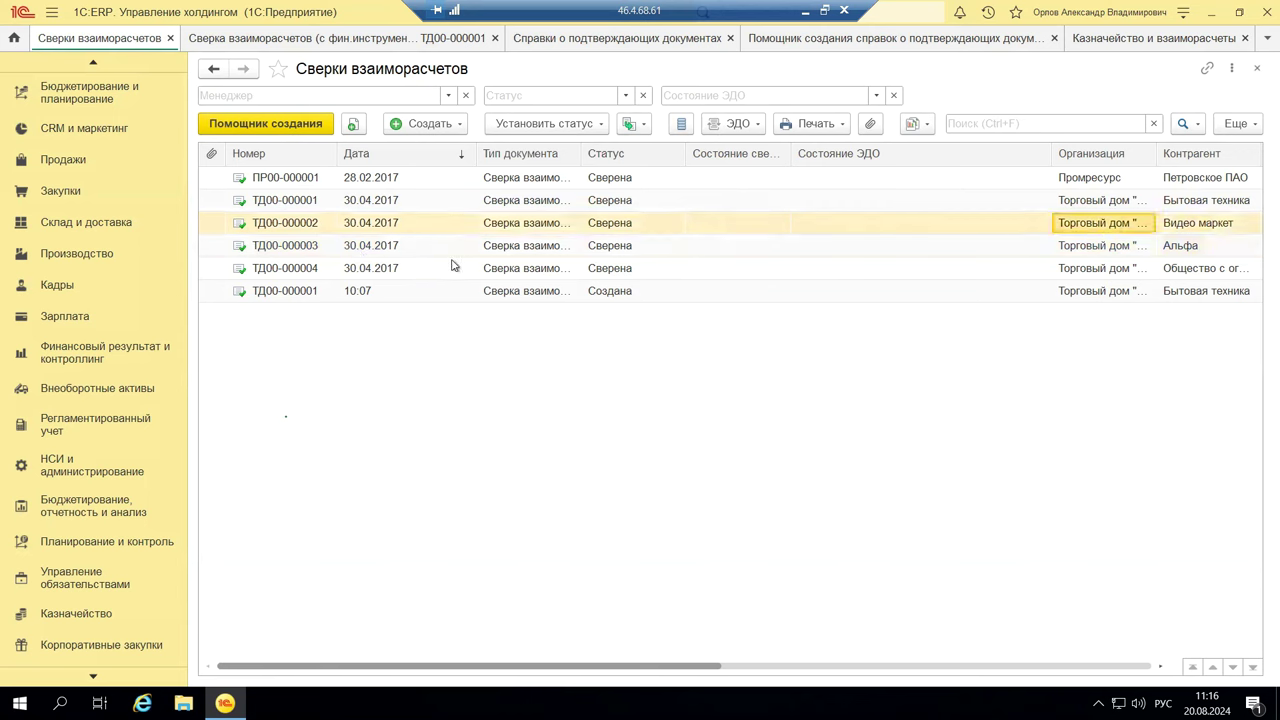
left_click(355, 126)
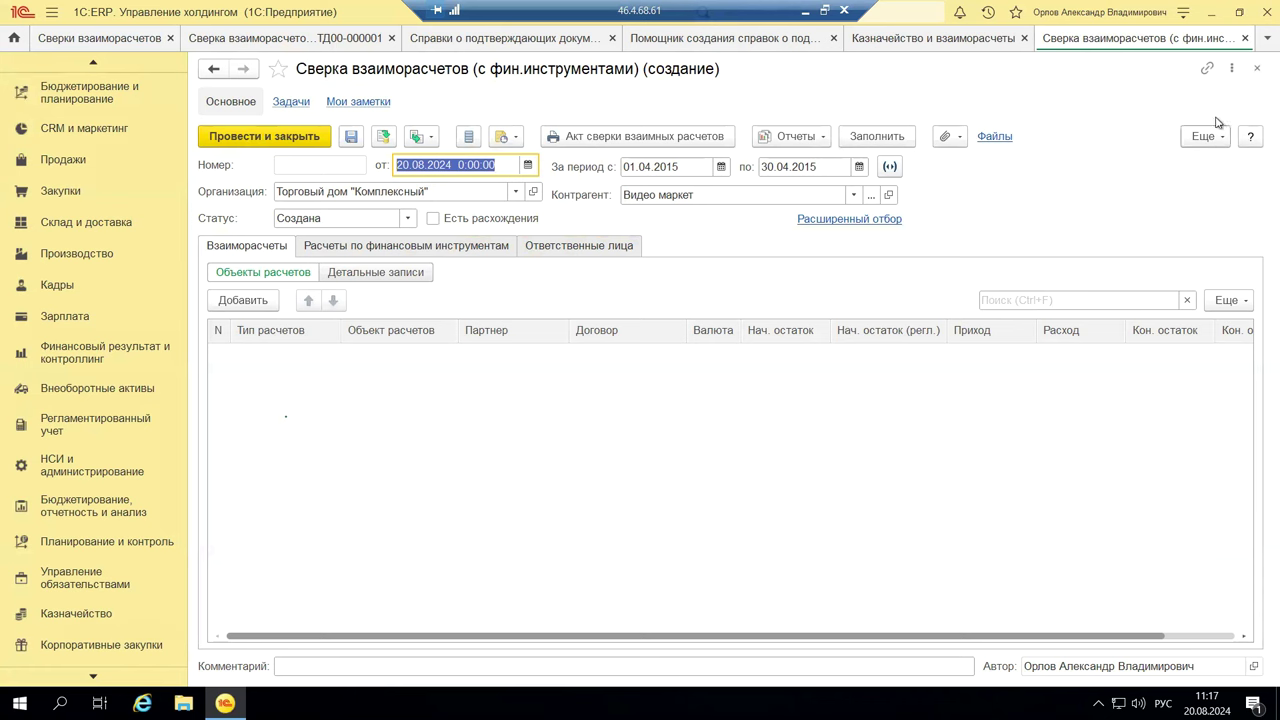
left_click(1257, 68)
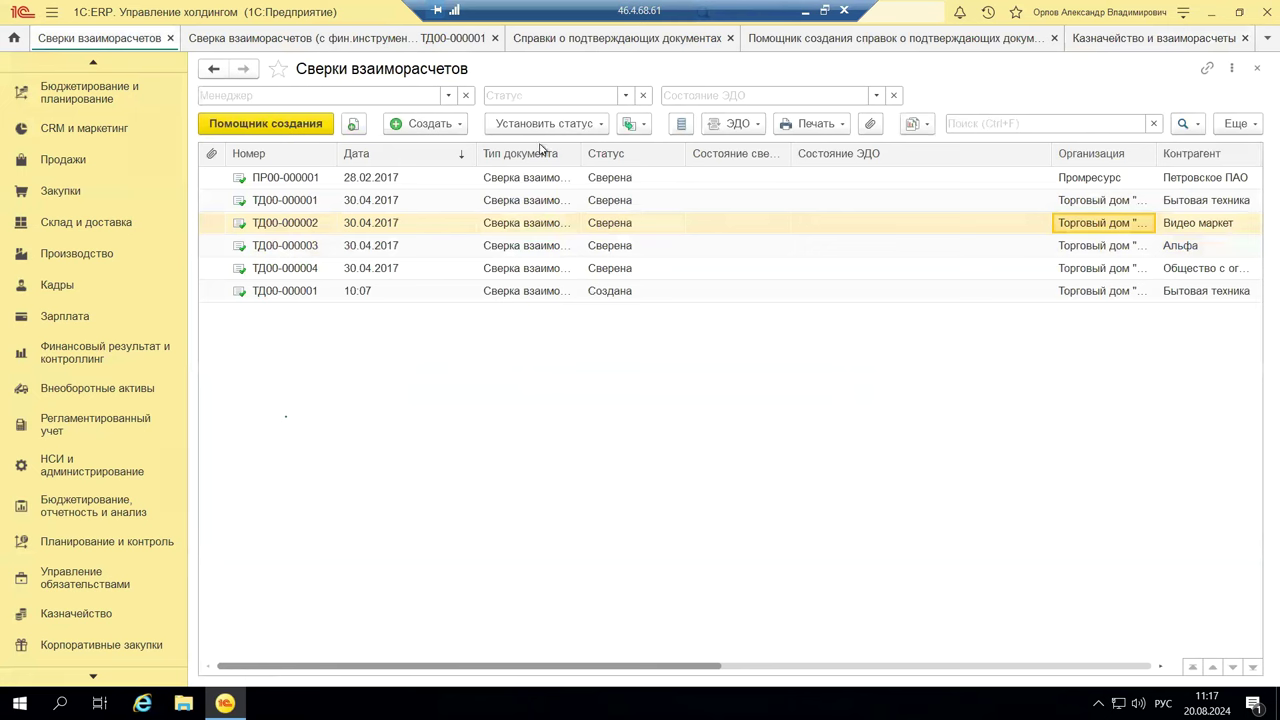
Review the statuses that can be assigned to a reconciliation and widen the Тип документа column in the list.
left_click(601, 124)
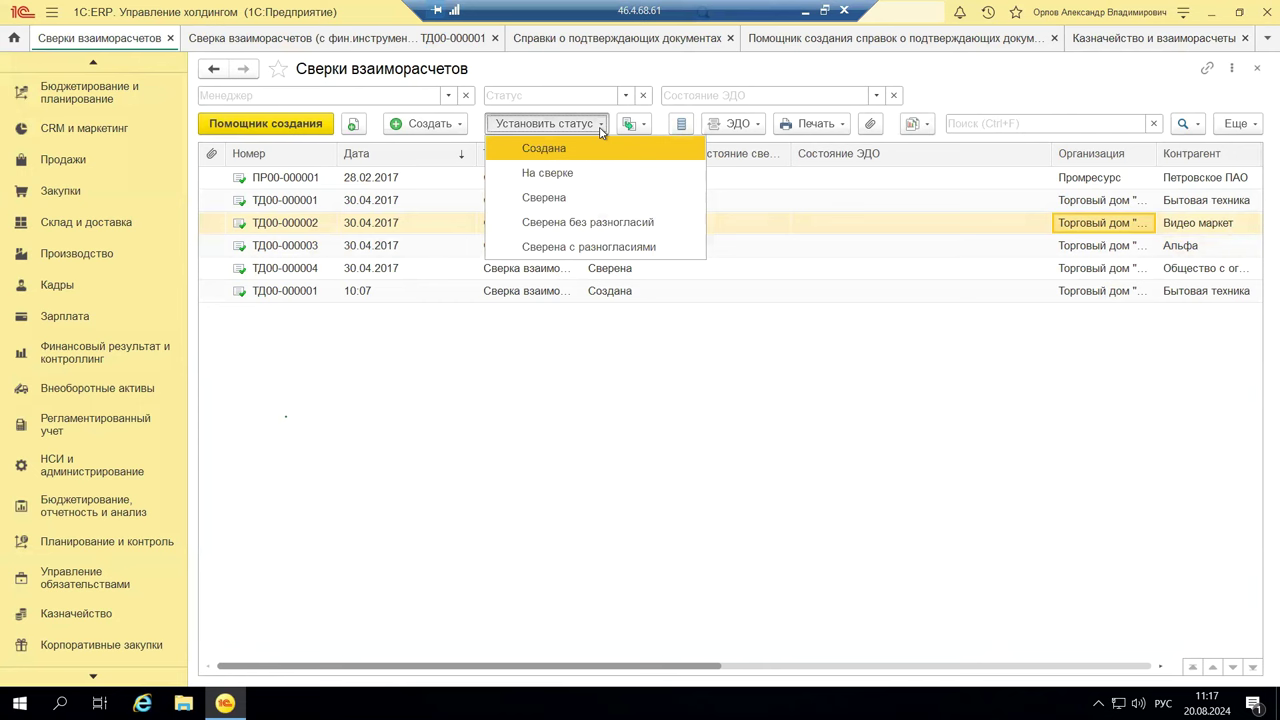
left_click(485, 584)
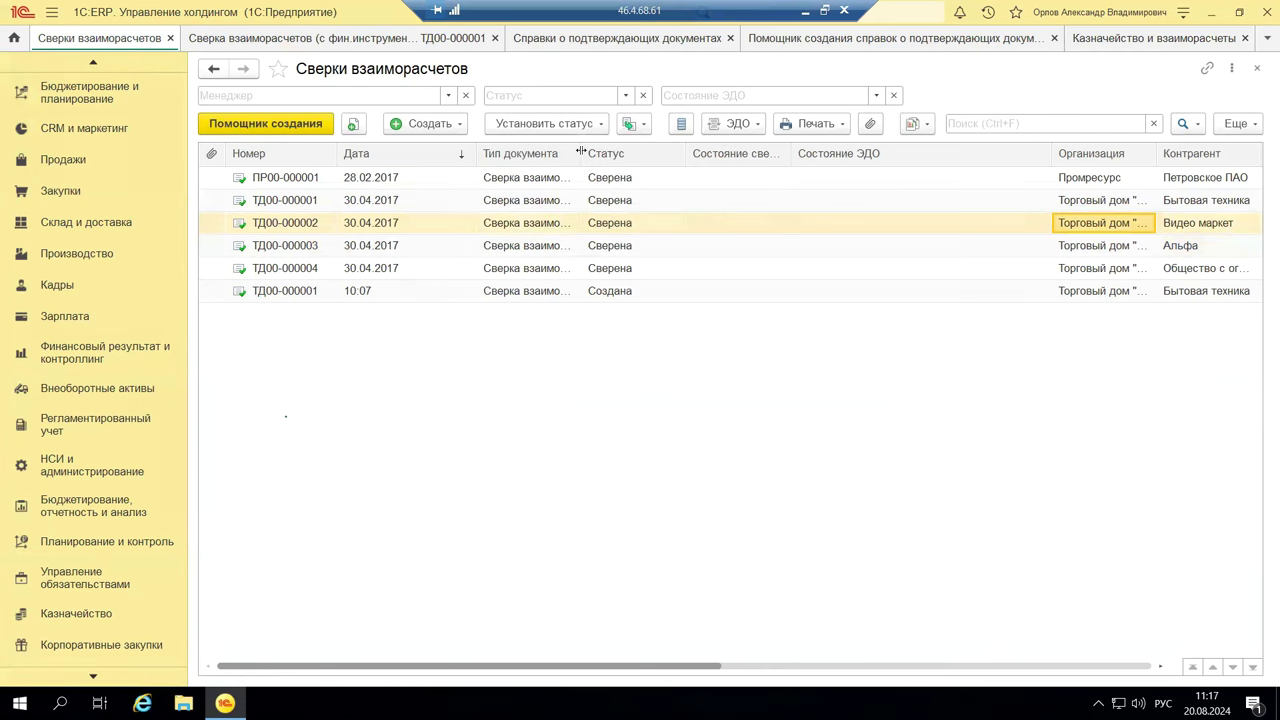
left_click_drag(578, 150, 738, 154)
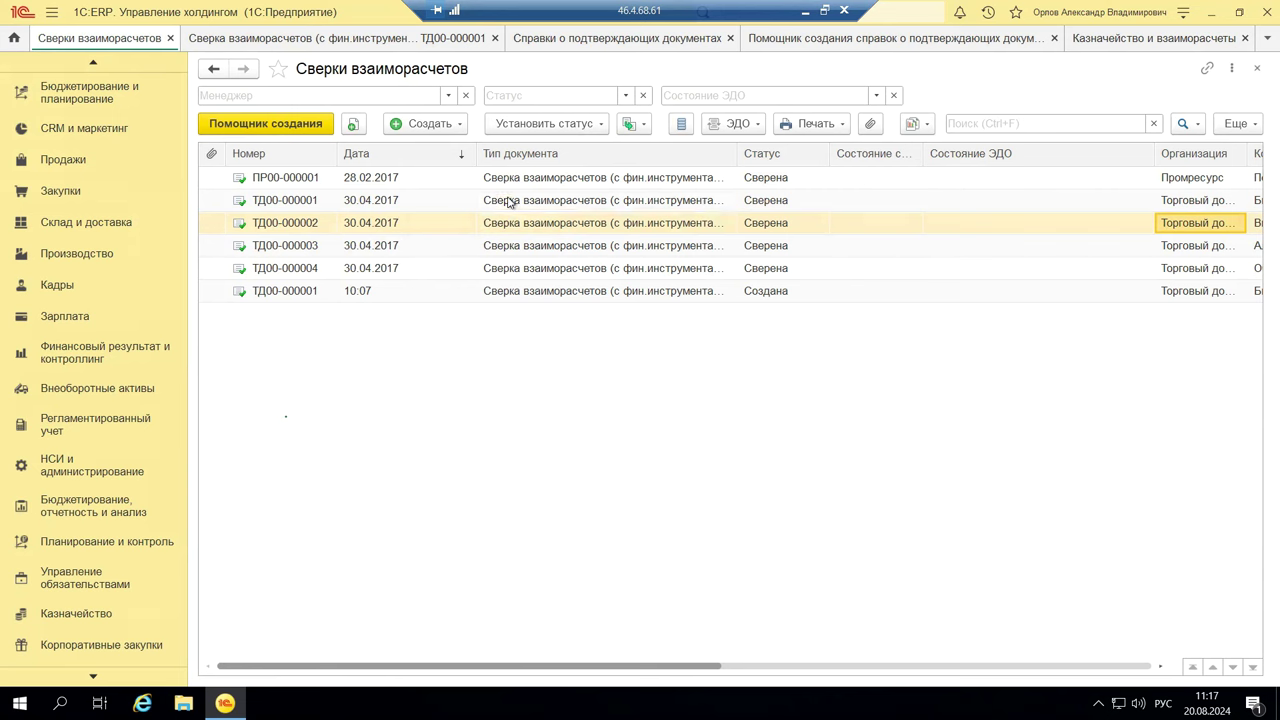
Create a new Сверка взаиморасчетов (с фин.инструментами) document with Андромеда Плюс as the organization.
left_click(424, 126)
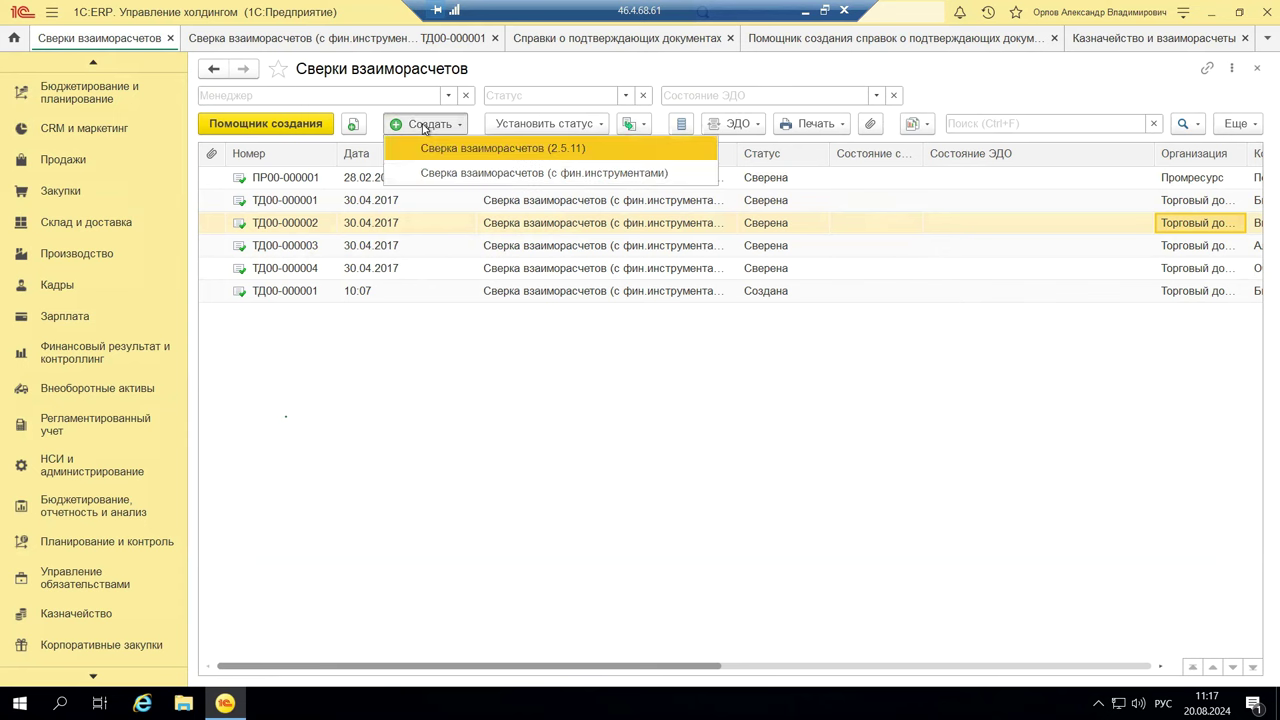
left_click(428, 174)
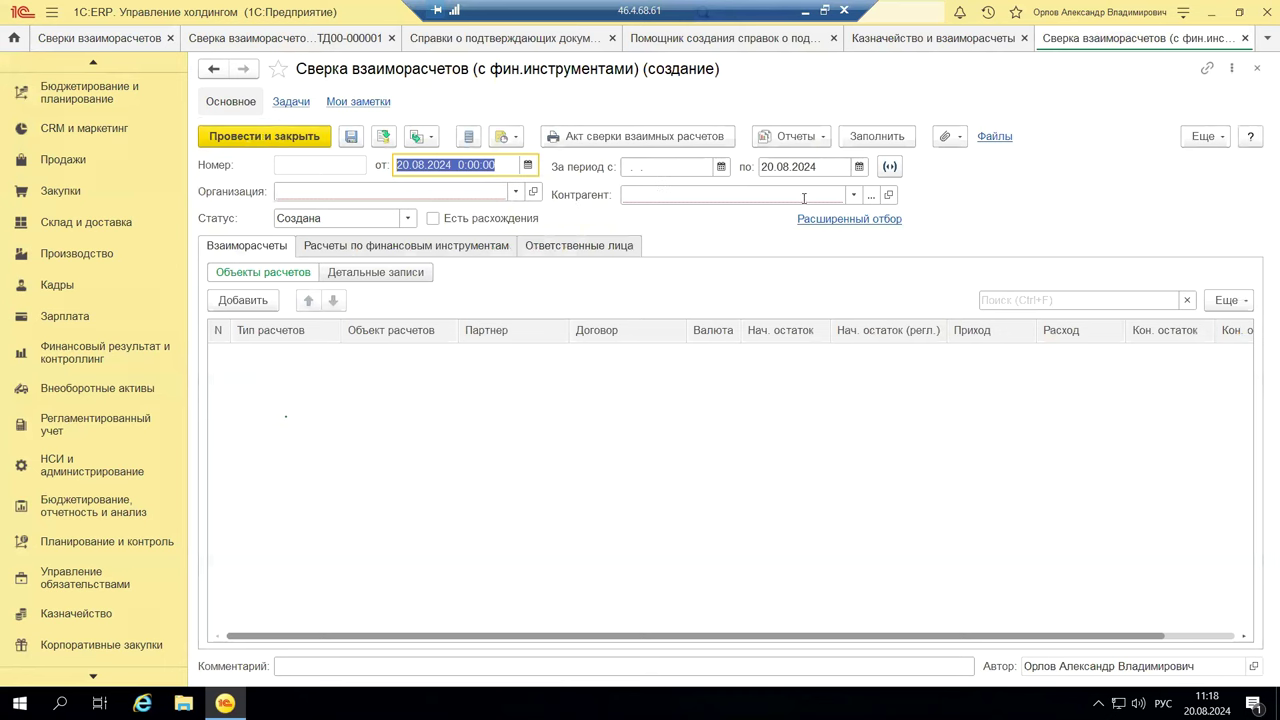
left_click(511, 193)
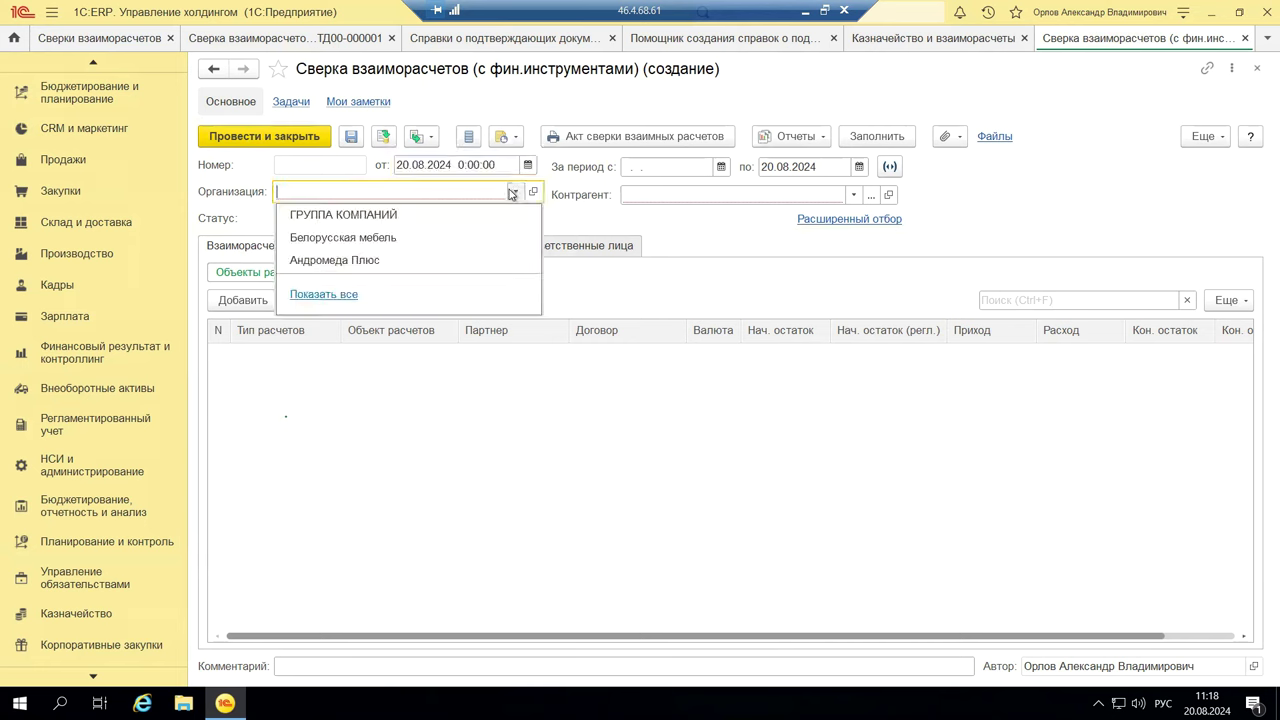
left_click(336, 260)
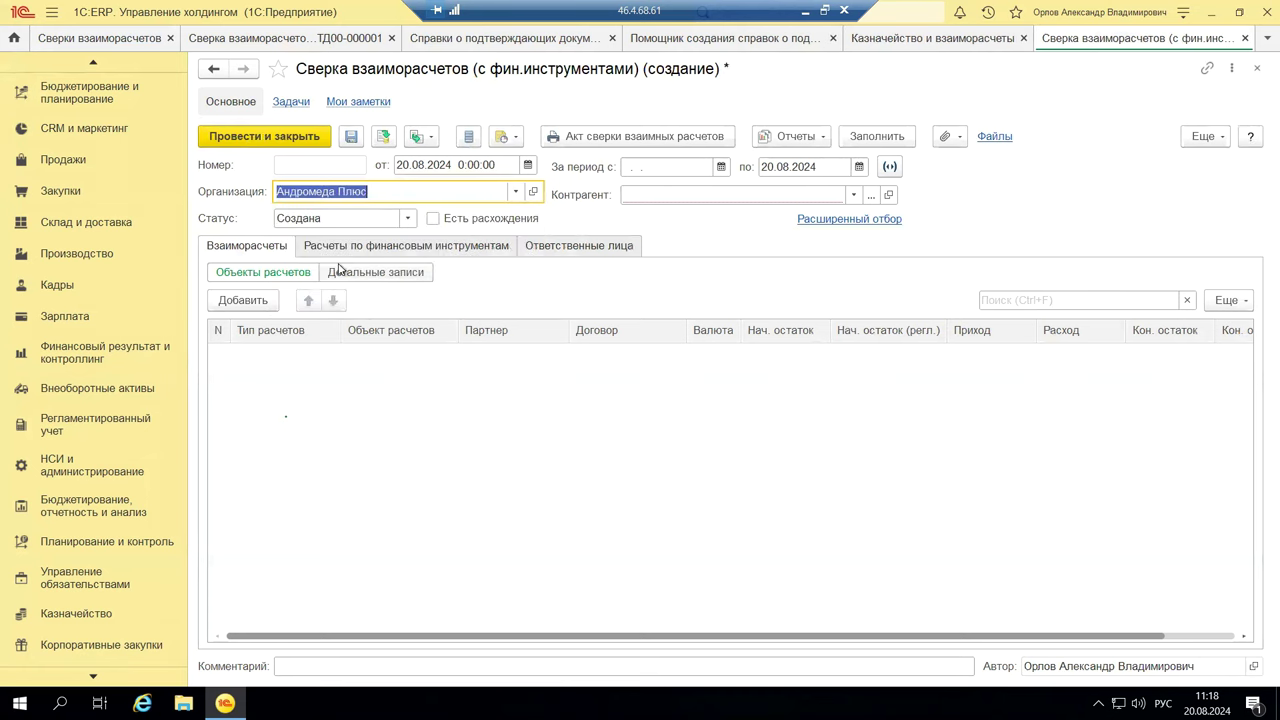
Set the counterparty to ГРУППА КОМПАНИЙ, chosen from the full list with Организация as the data type.
left_click(853, 194)
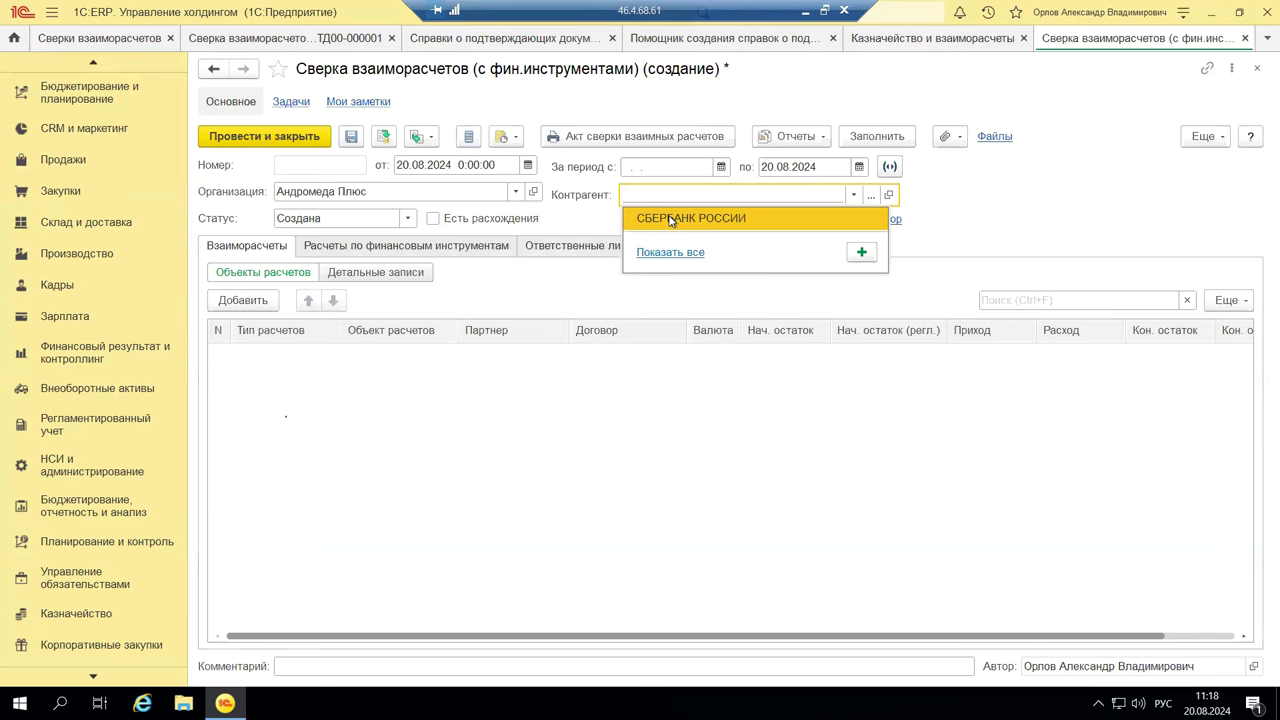
left_click(672, 220)
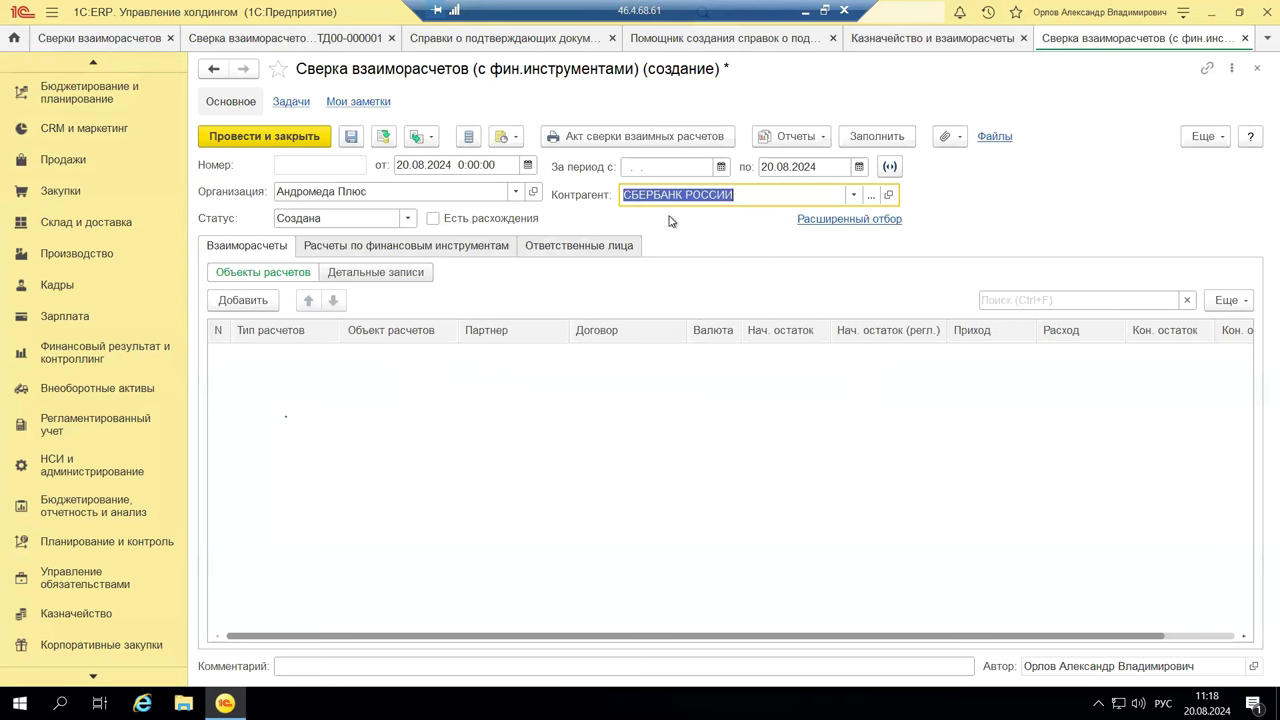
left_click(855, 195)
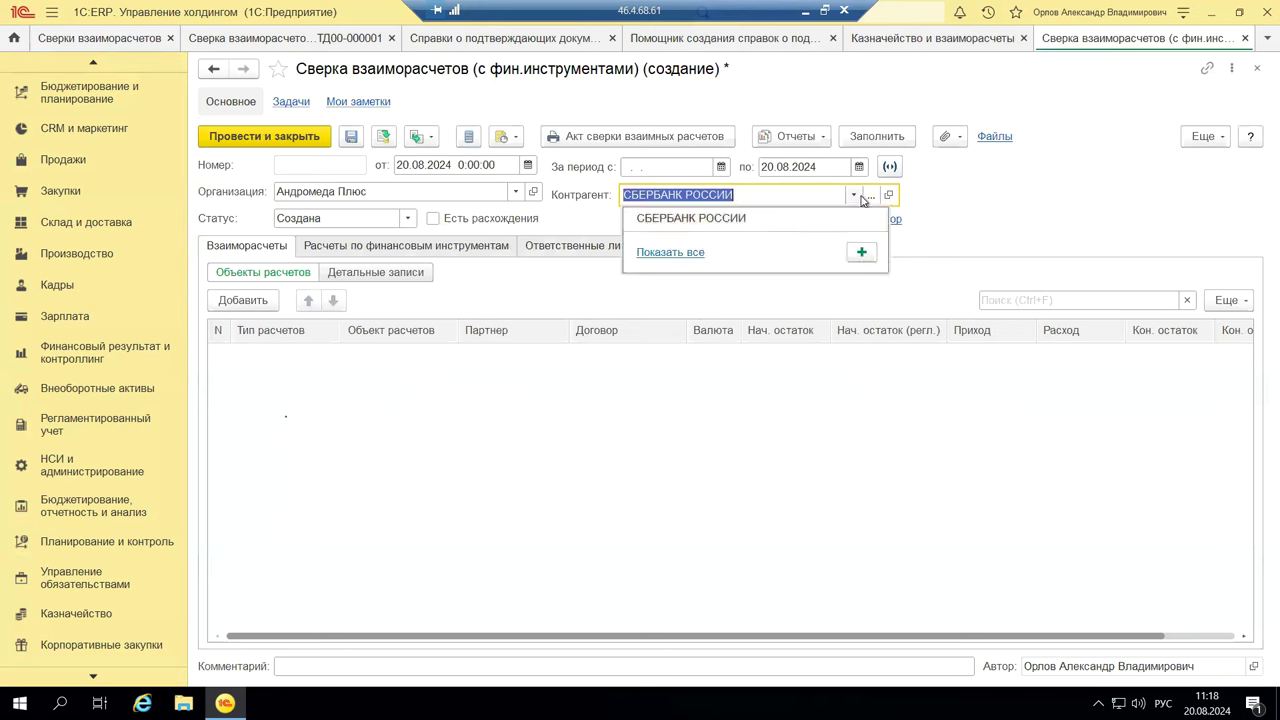
left_click(668, 252)
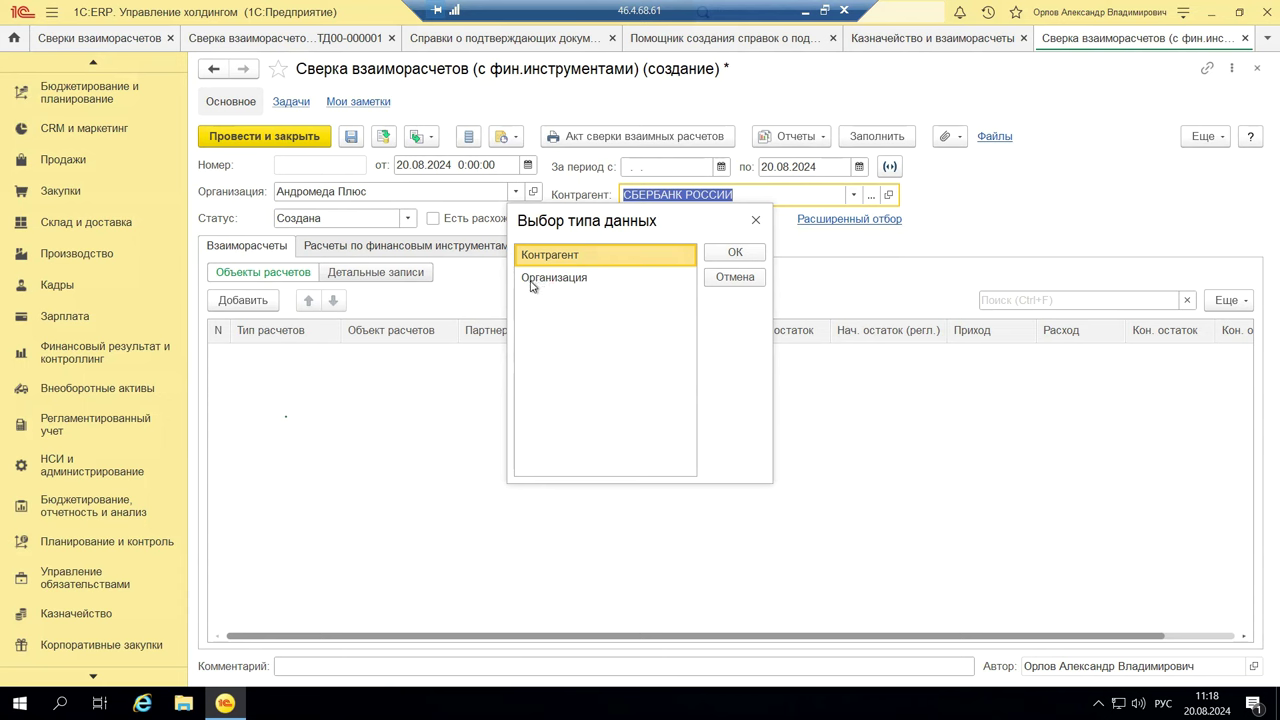
left_click(580, 281)
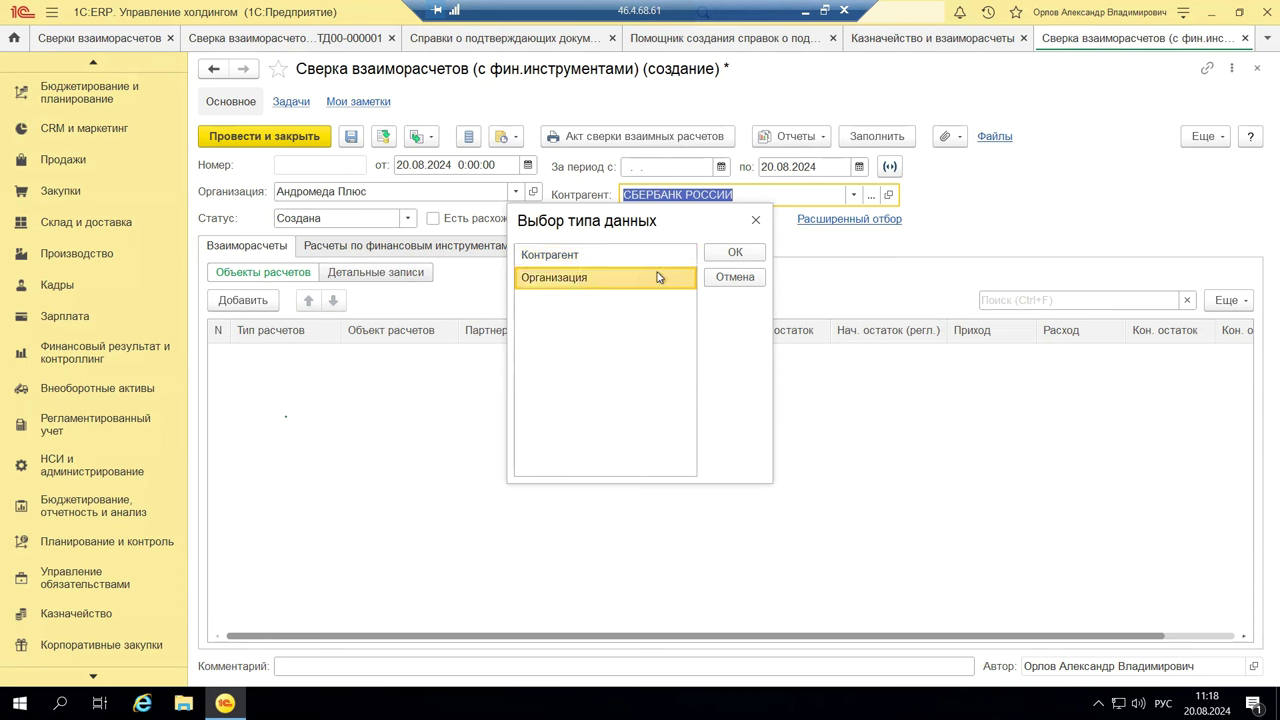
left_click(735, 253)
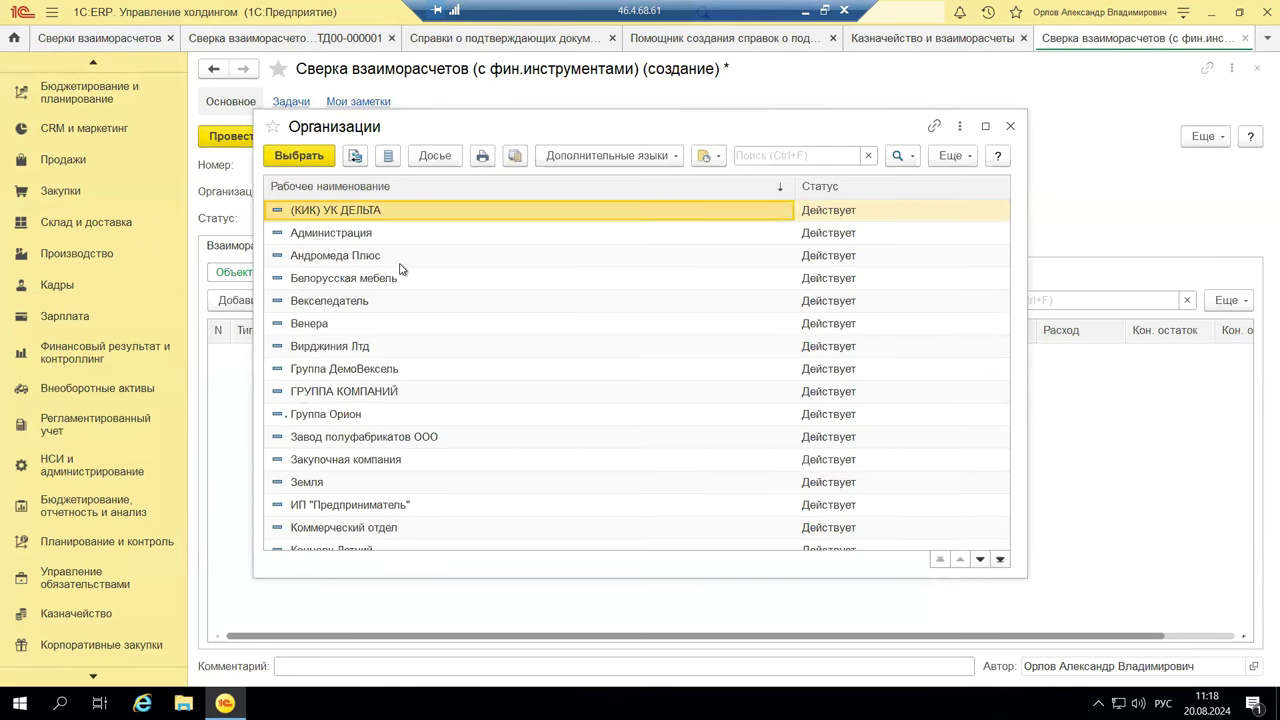
left_click(398, 262)
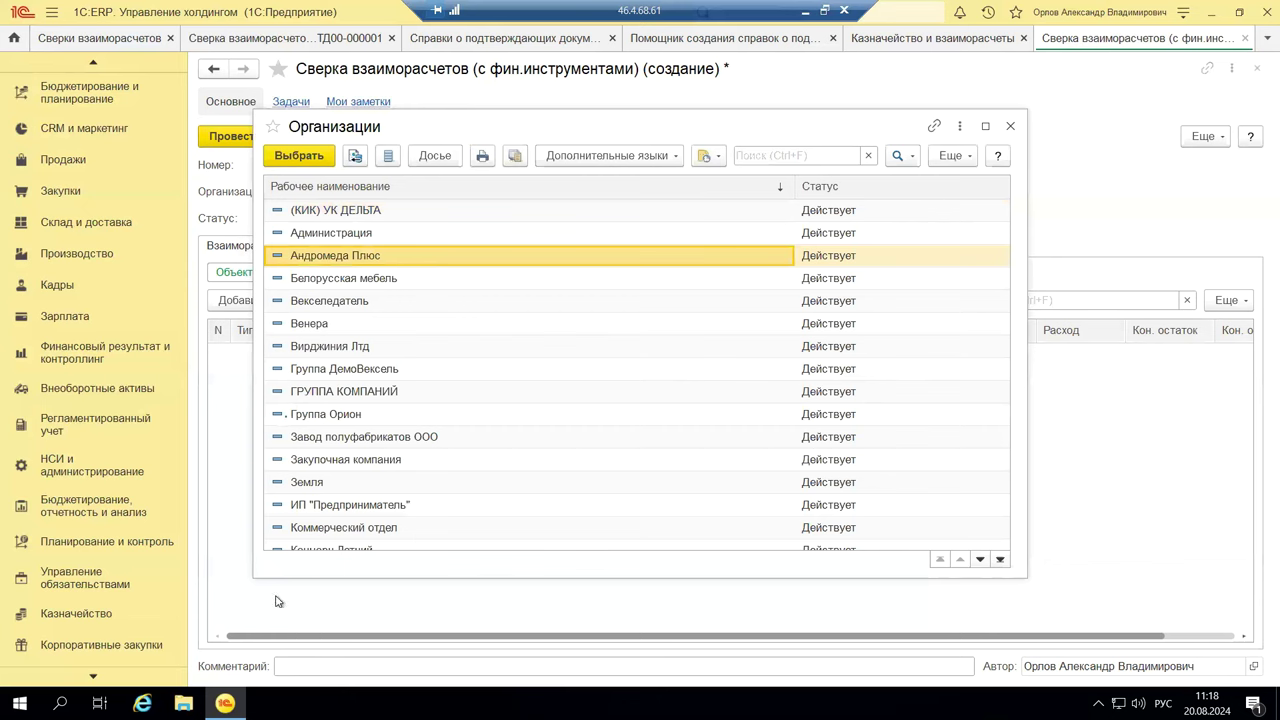
scroll(397, 423, "down", 3)
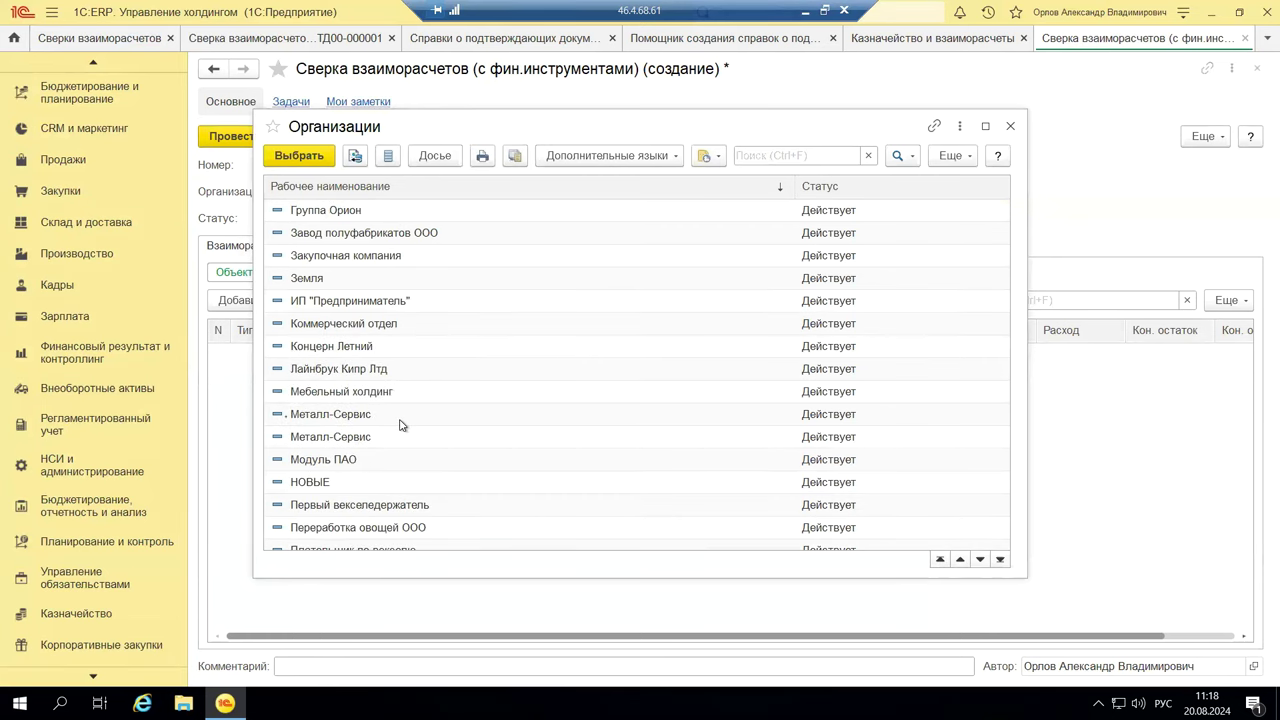
scroll(399, 425, "up", 3)
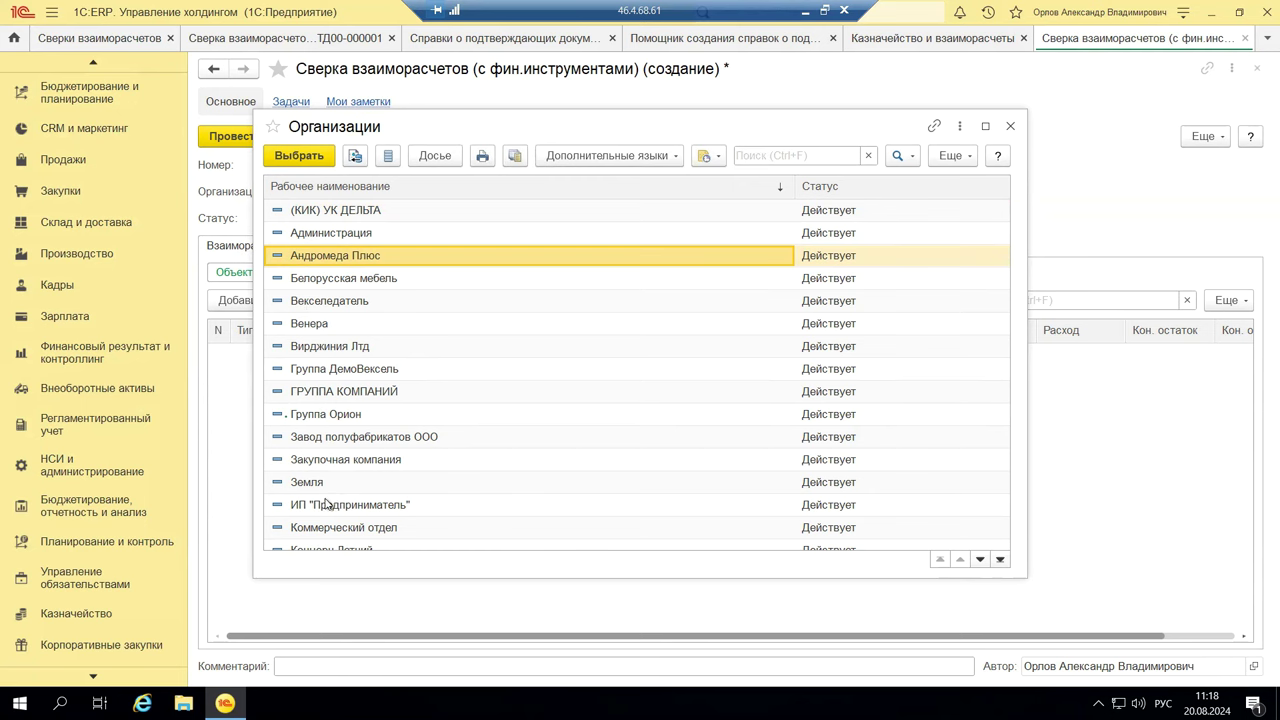
left_click(318, 391)
left_click(329, 156)
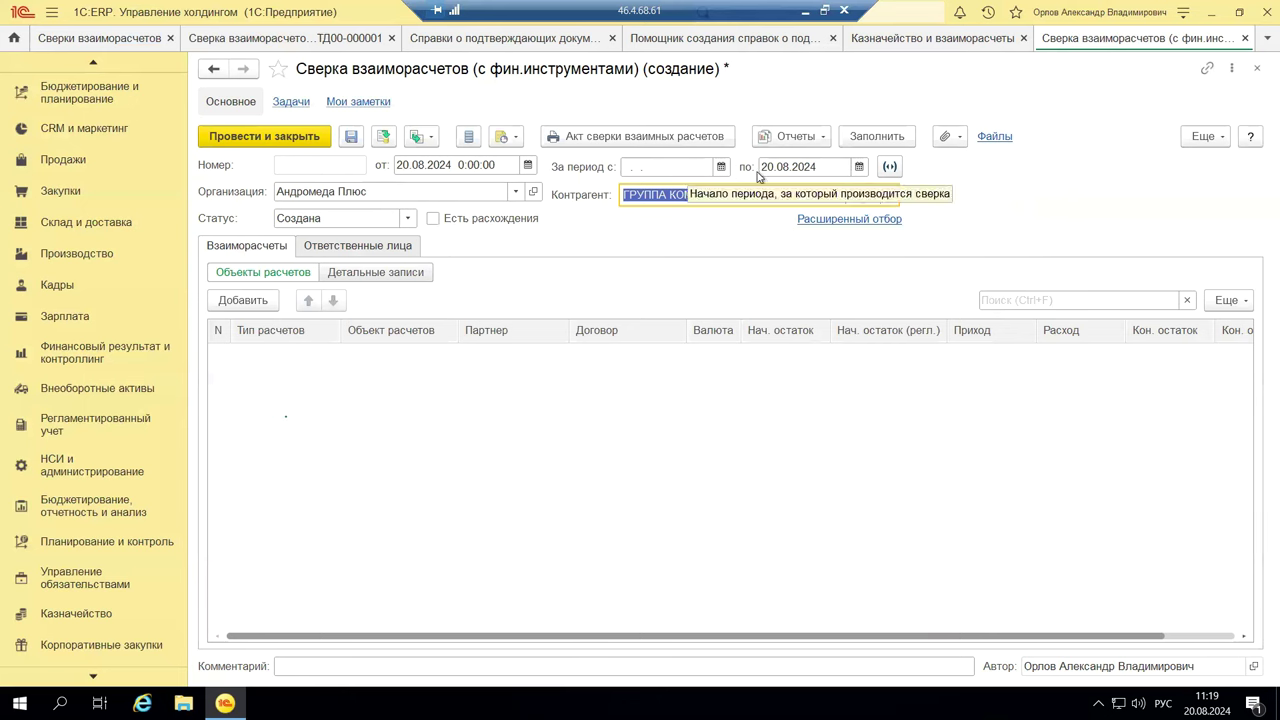
Set the start of the reconciliation period to 01.01.2024.
left_click(721, 166)
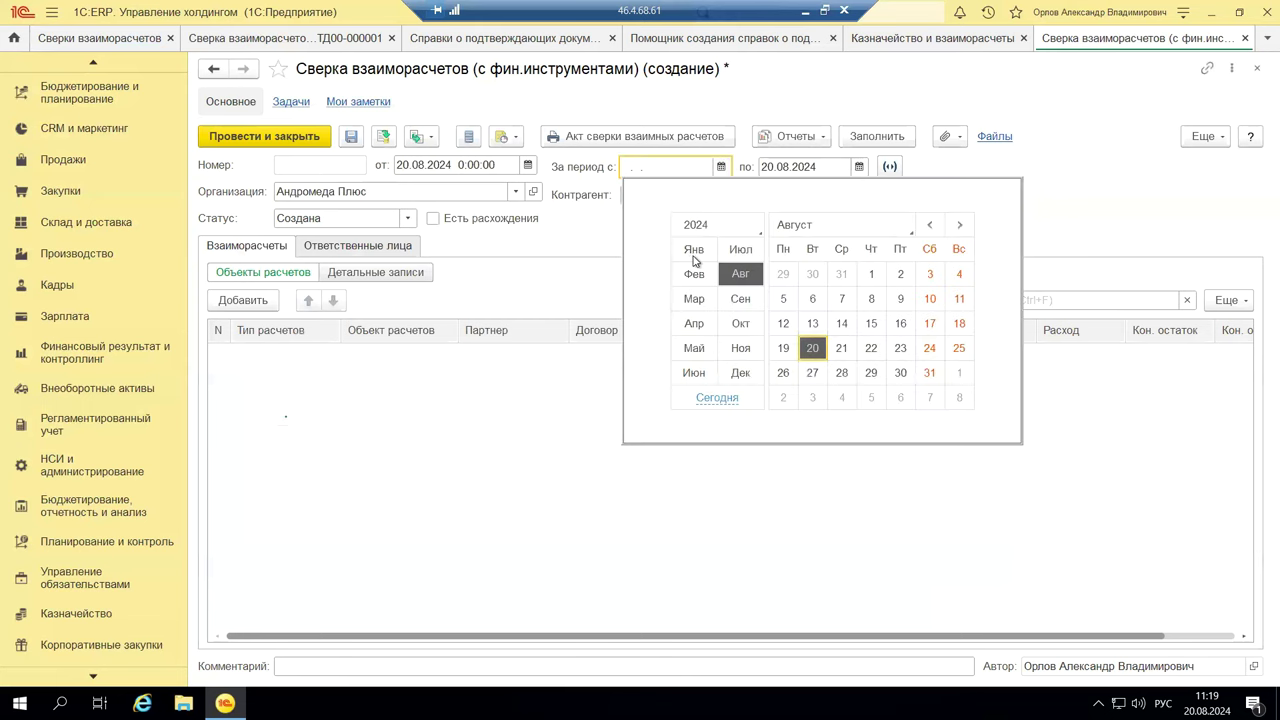
left_click(694, 251)
left_click(784, 275)
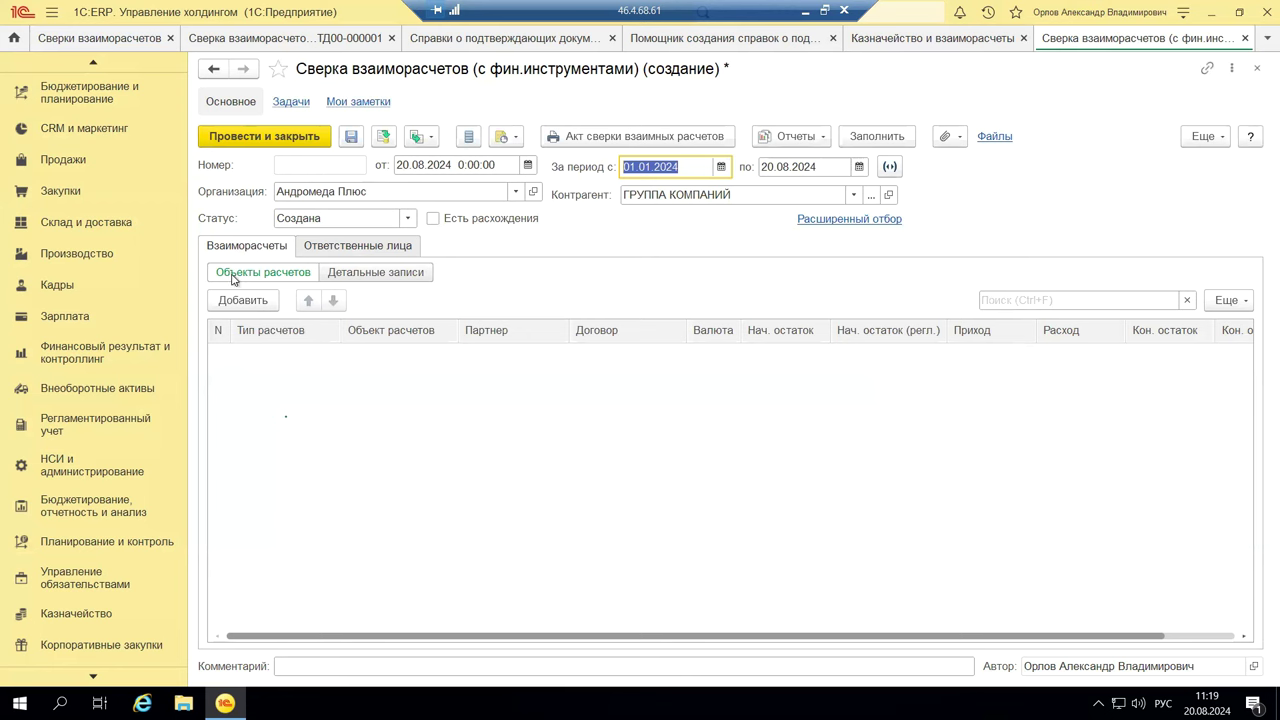
Set the signatory role on our side to Главный бухгалтер among the responsible persons, and return to the settlements table.
left_click(356, 246)
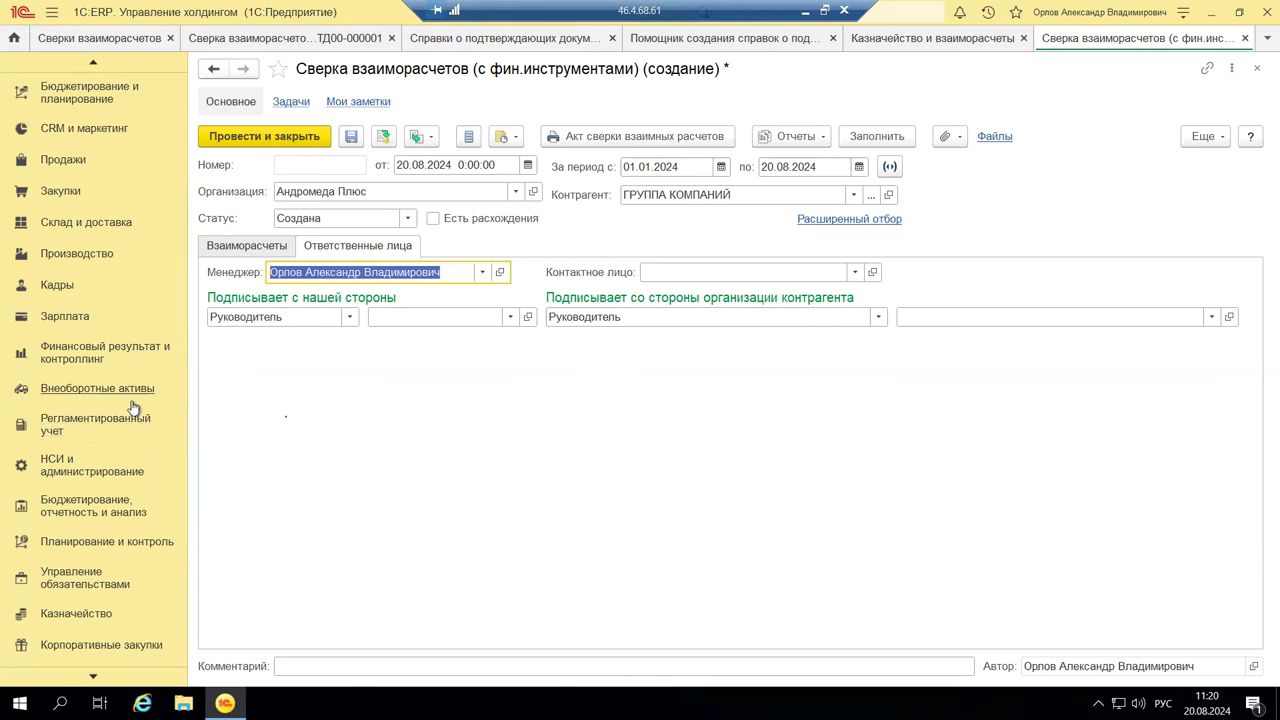
left_click(350, 319)
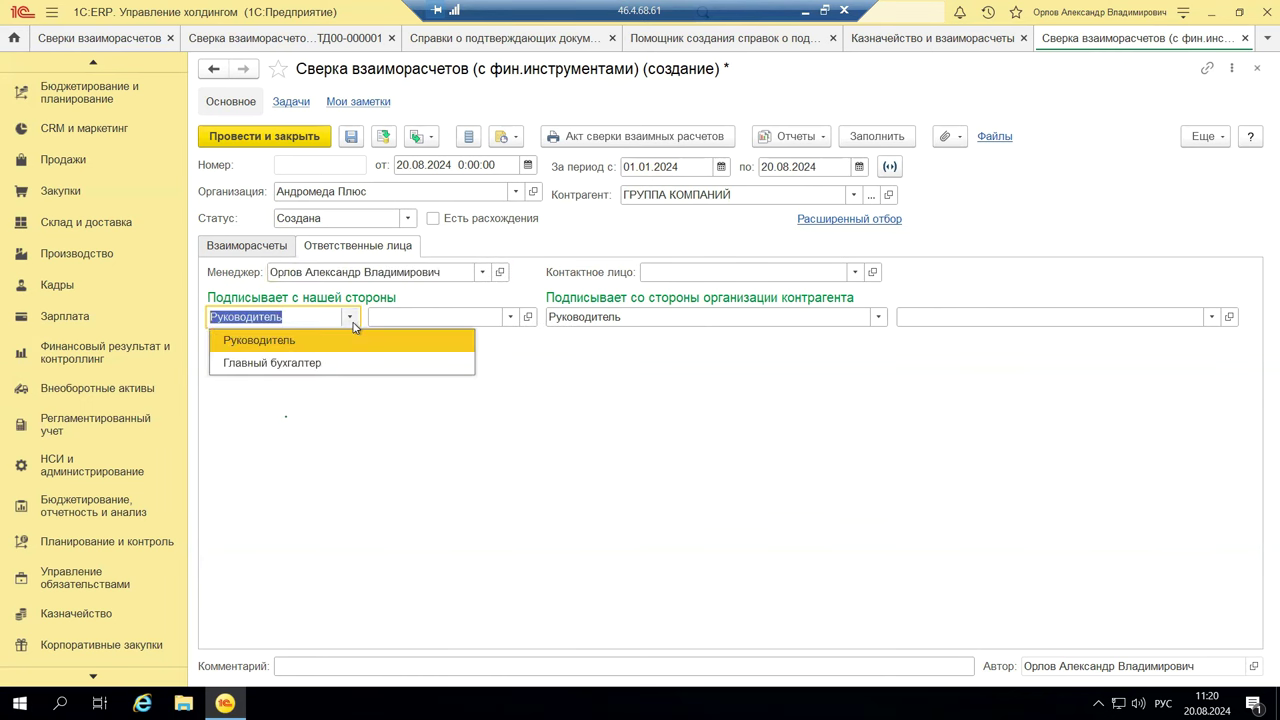
left_click(305, 365)
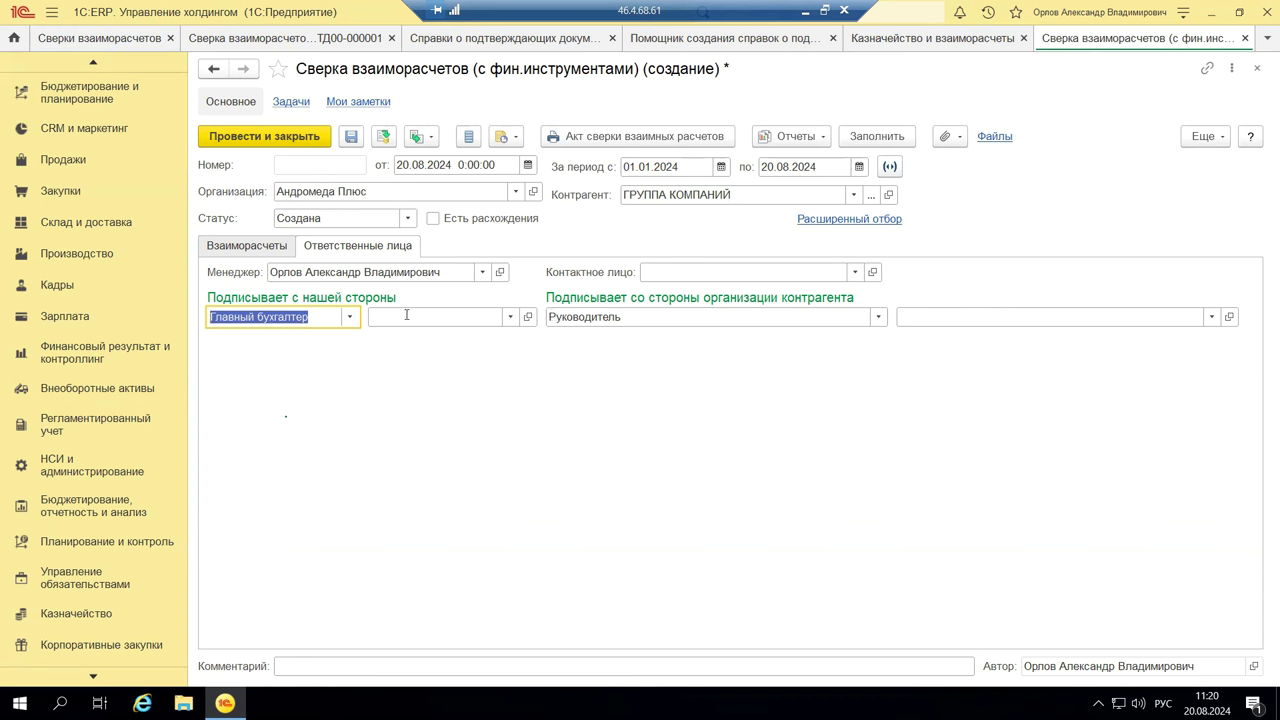
left_click(509, 318)
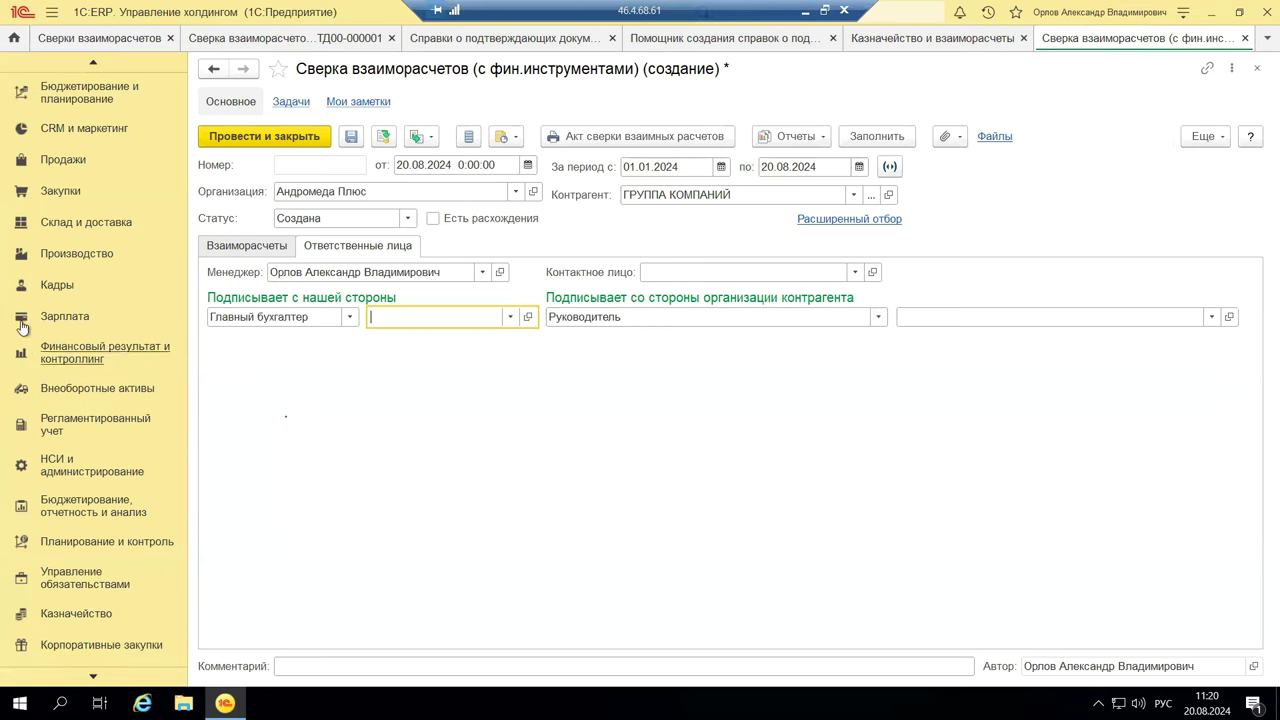
left_click(229, 247)
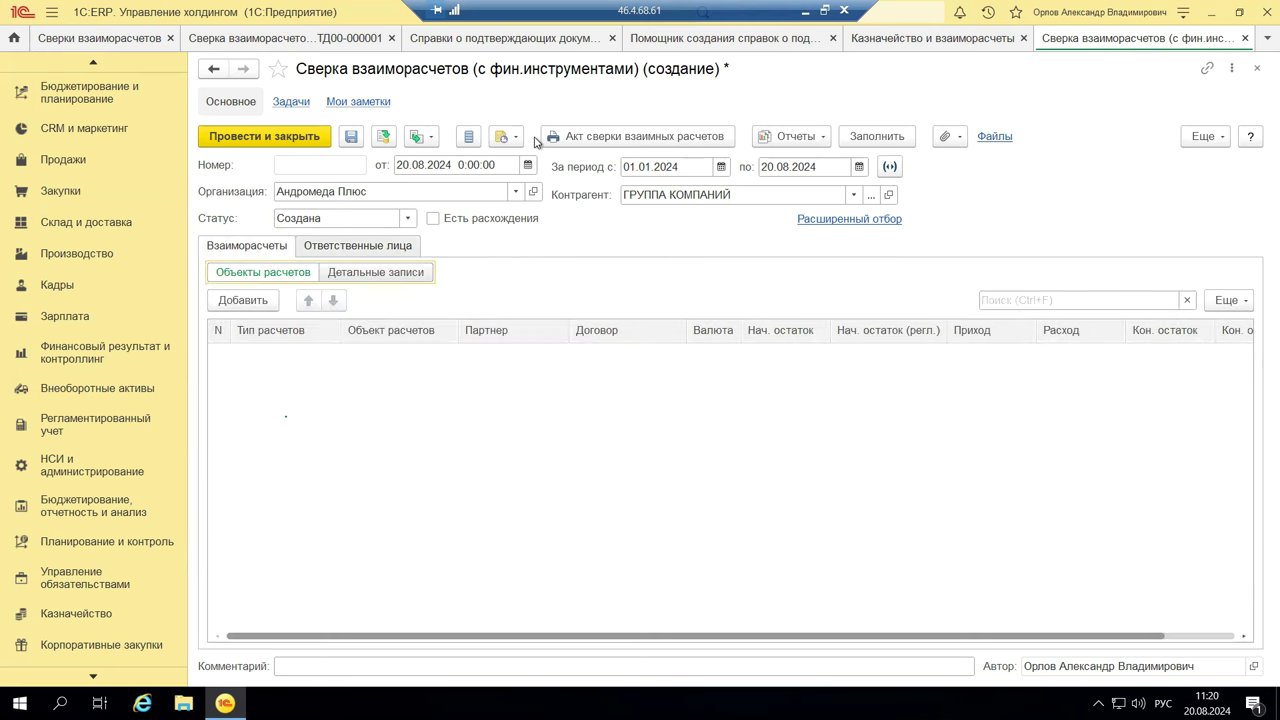
Try to fill the settlements table for ГРУППА КОМПАНИЙ, and change the counterparty to Бытовая техника with Контрагент as the data type.
left_click(860, 139)
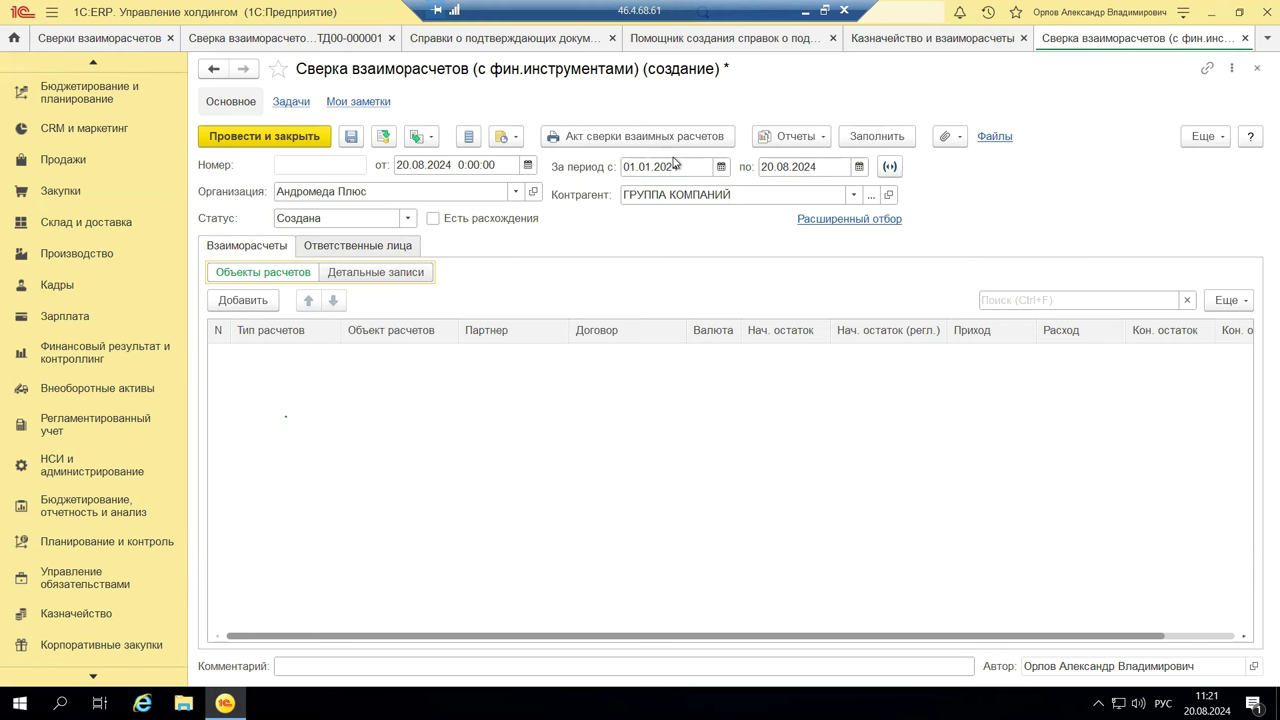
left_click(854, 199)
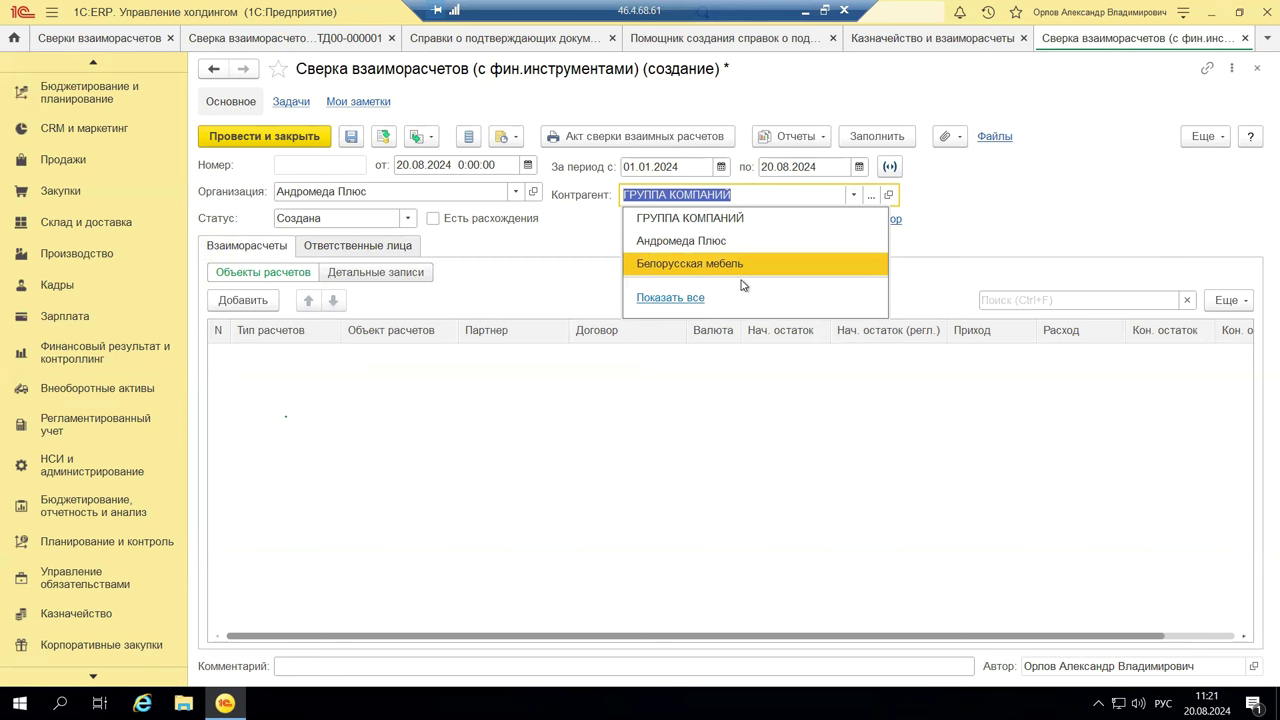
left_click(670, 298)
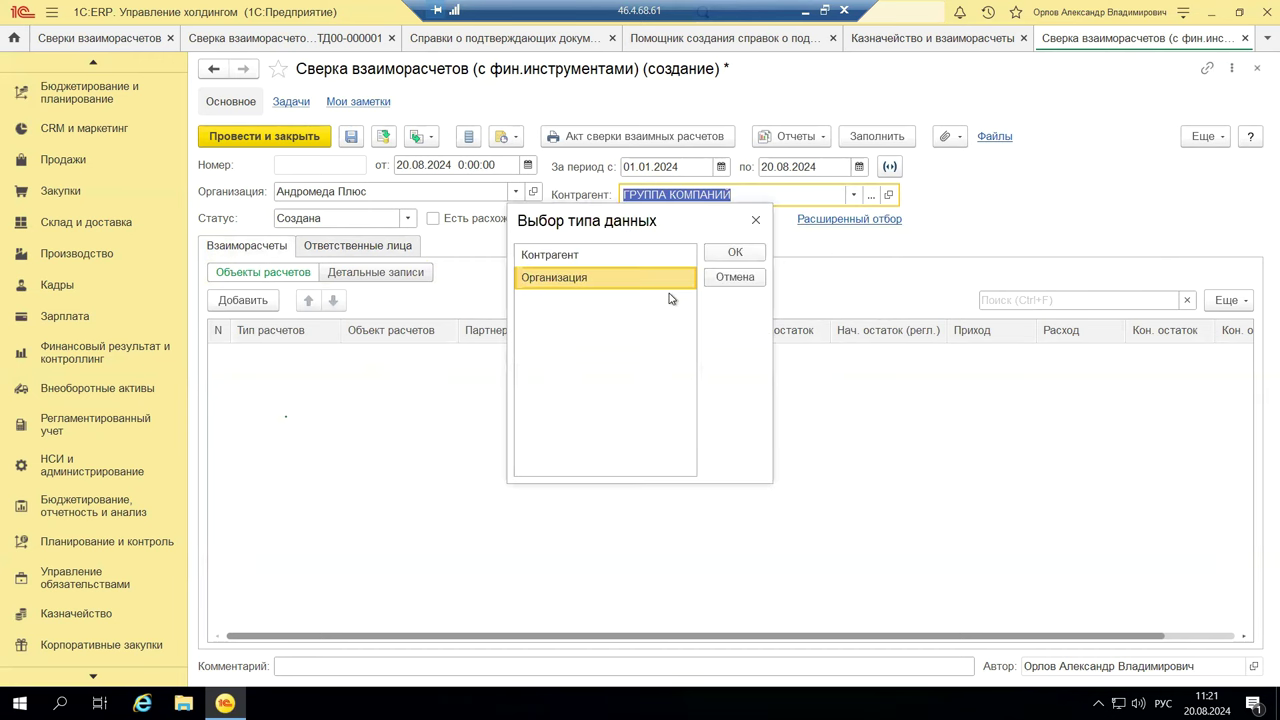
left_click(614, 256)
left_click(757, 254)
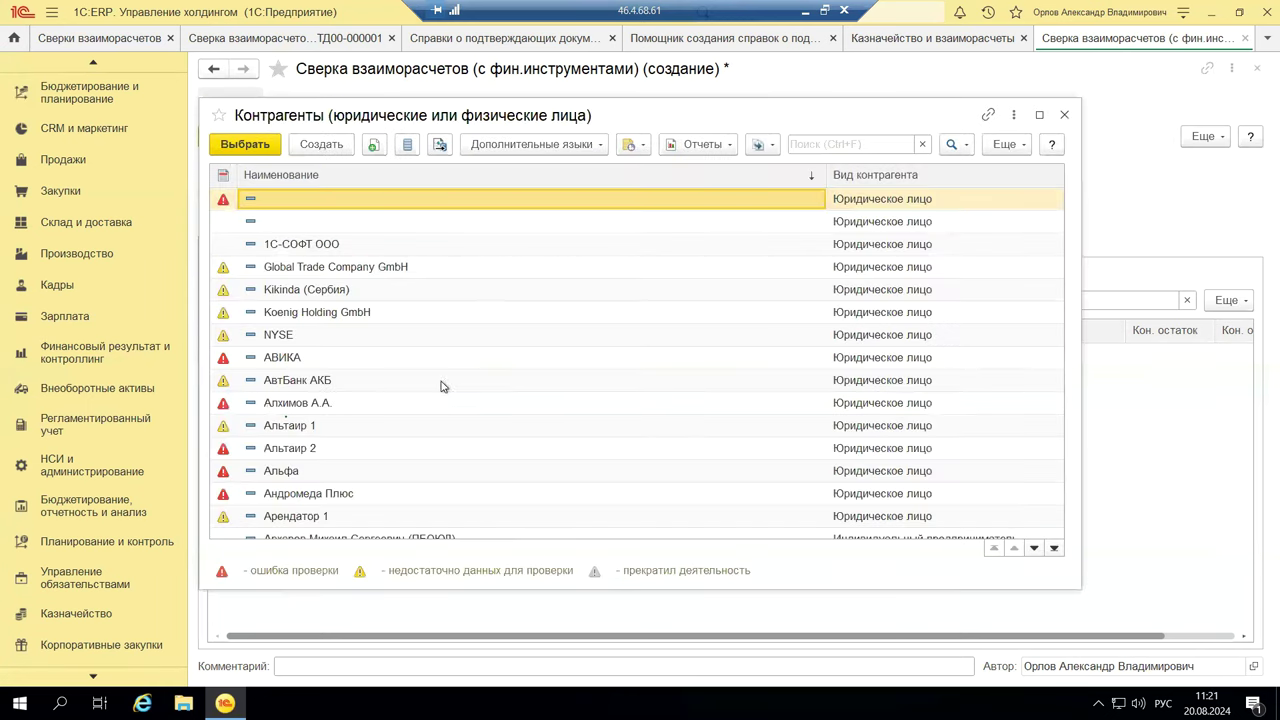
scroll(460, 446, "down", 5)
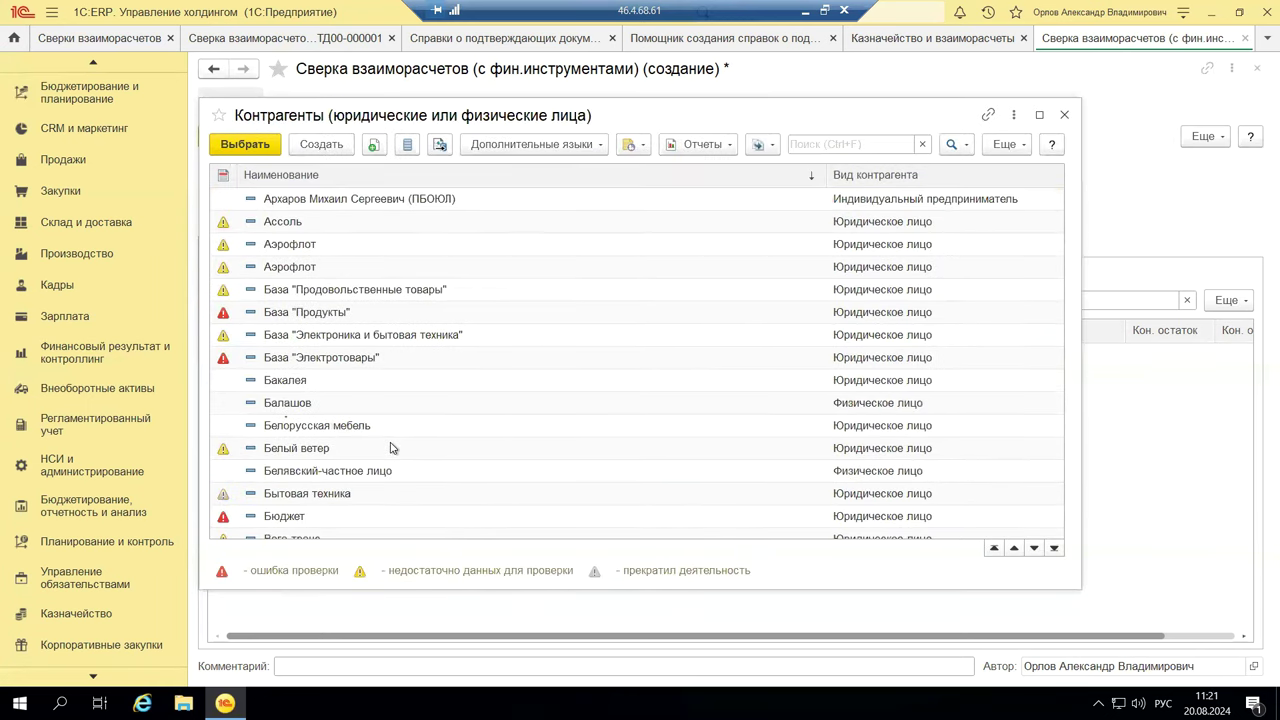
scroll(288, 508, "down", 1)
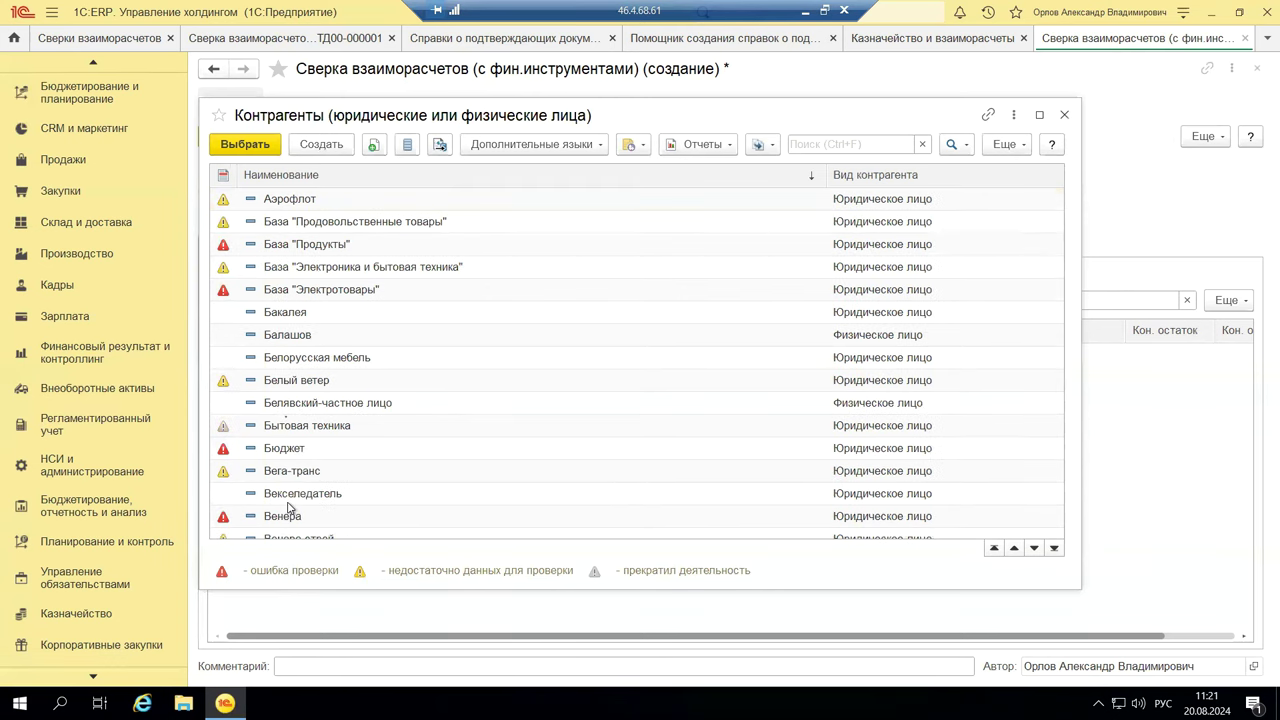
left_click(284, 428)
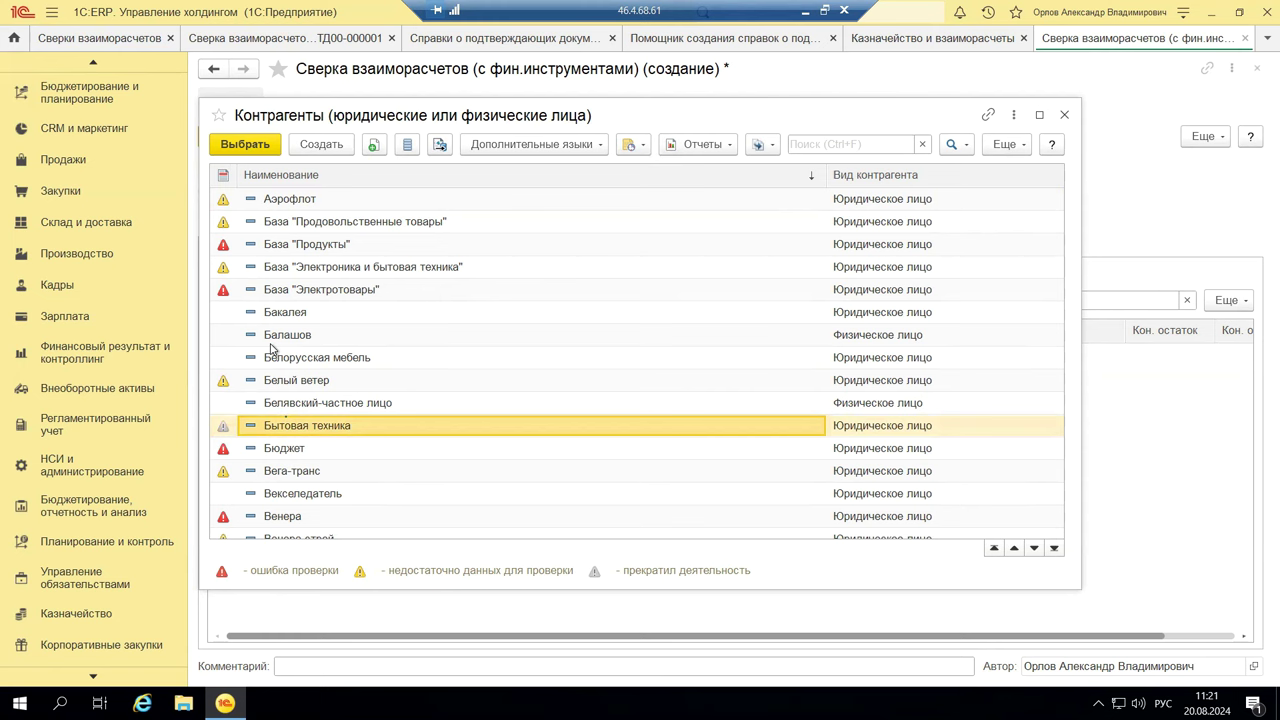
left_click(270, 146)
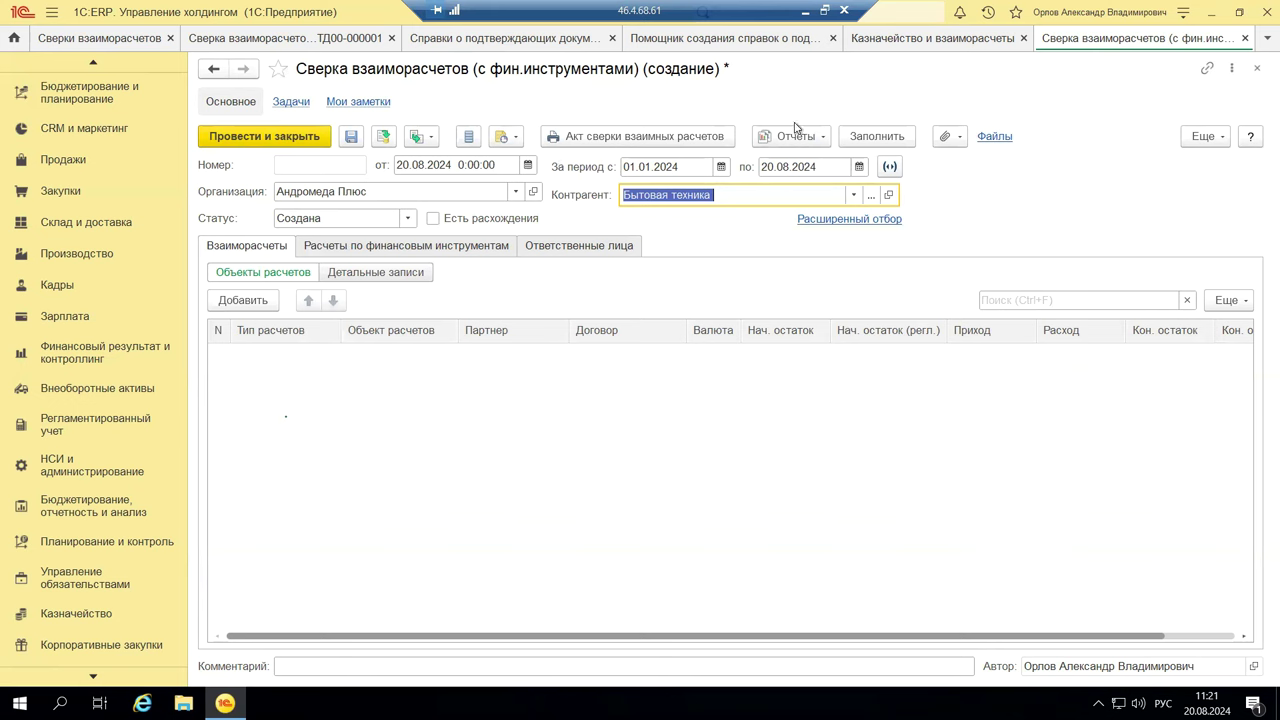
Try to fill the settlements table for Бытовая техника, and close the new reconciliation without saving.
left_click(872, 137)
left_click(1258, 67)
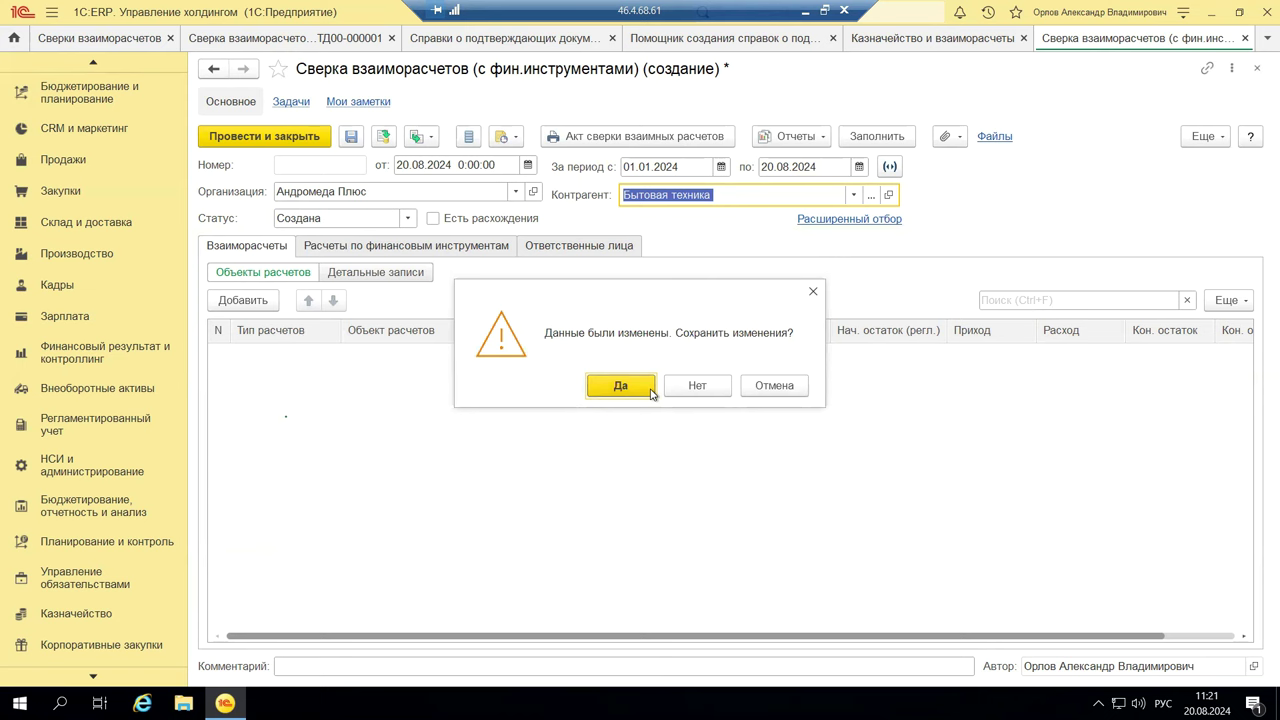
left_click(684, 385)
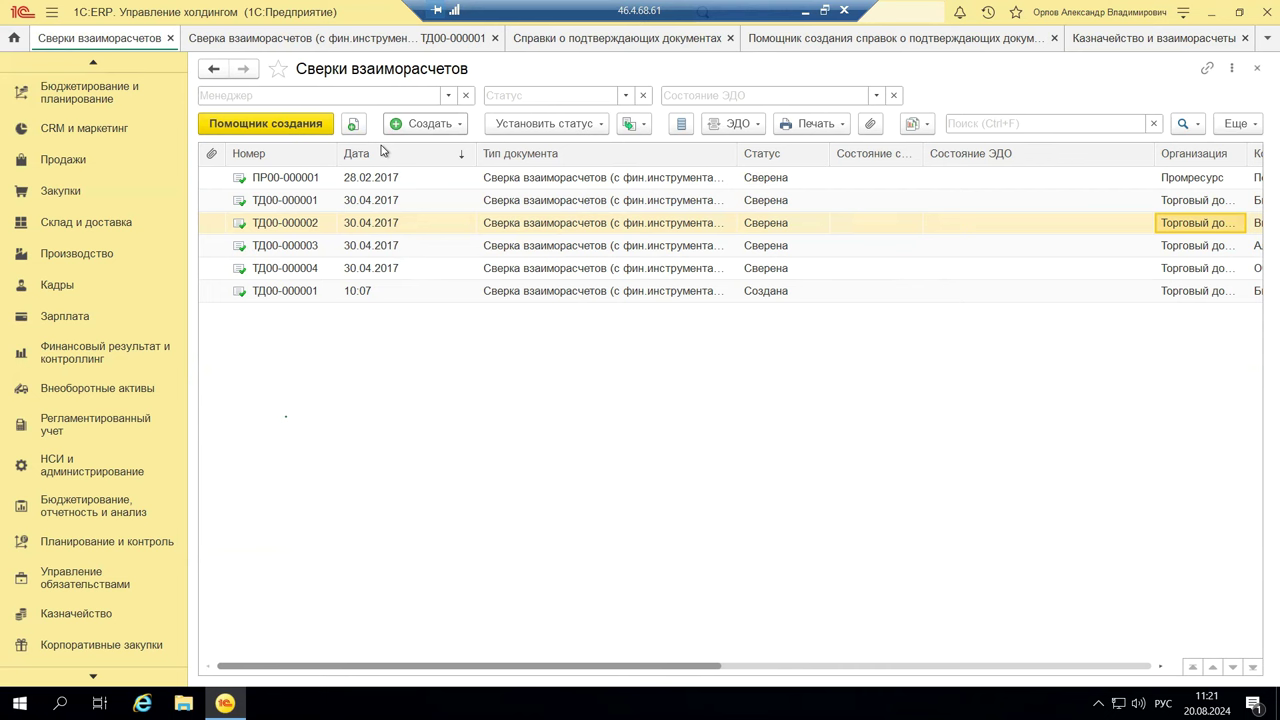
Start the settlement reconciliation assistant and check the options for contracts without turnover.
left_click(275, 124)
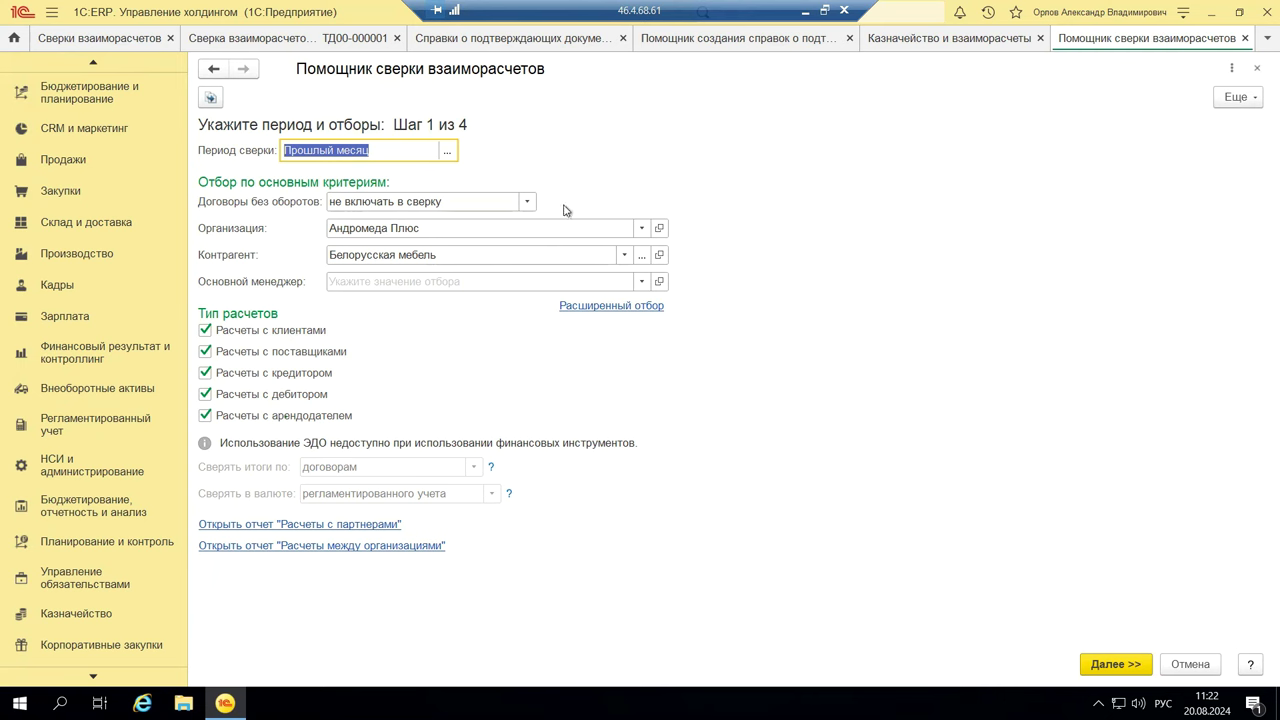
left_click(527, 202)
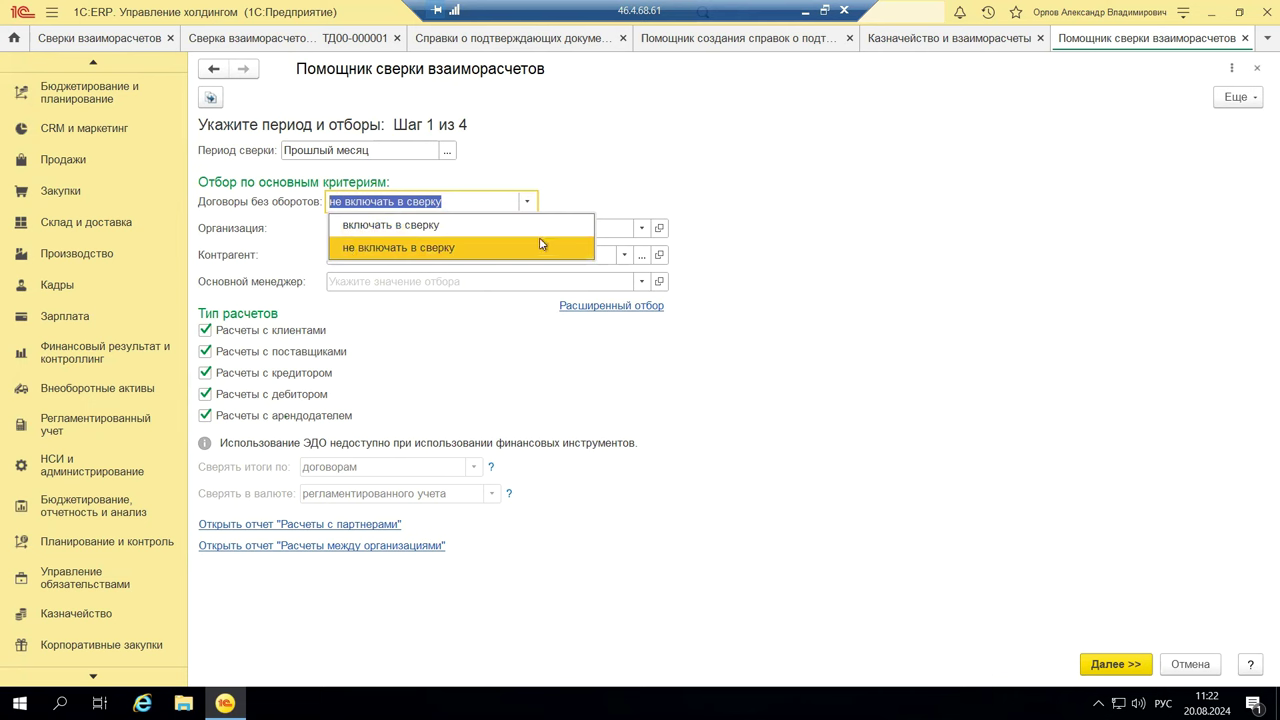
left_click(600, 178)
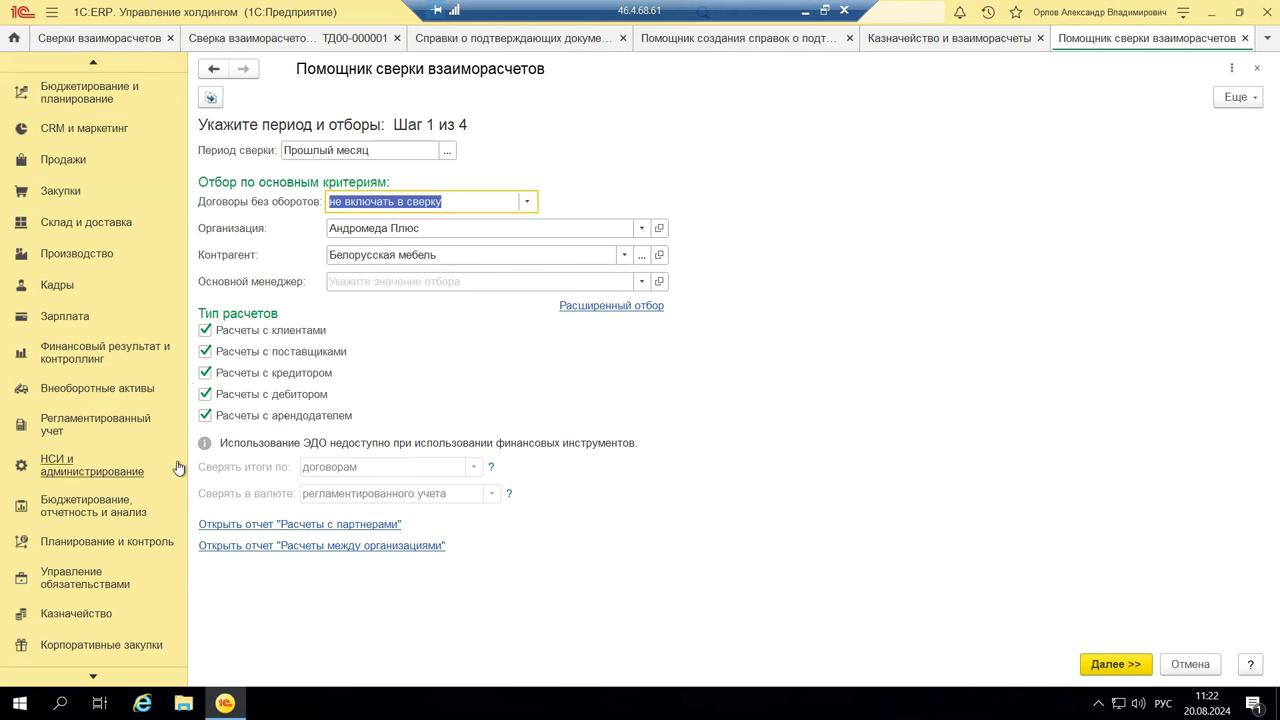
Exclude the Расчеты с арендодателем and Расчеты с дебитором settlement types, and include both again.
left_click(205, 415)
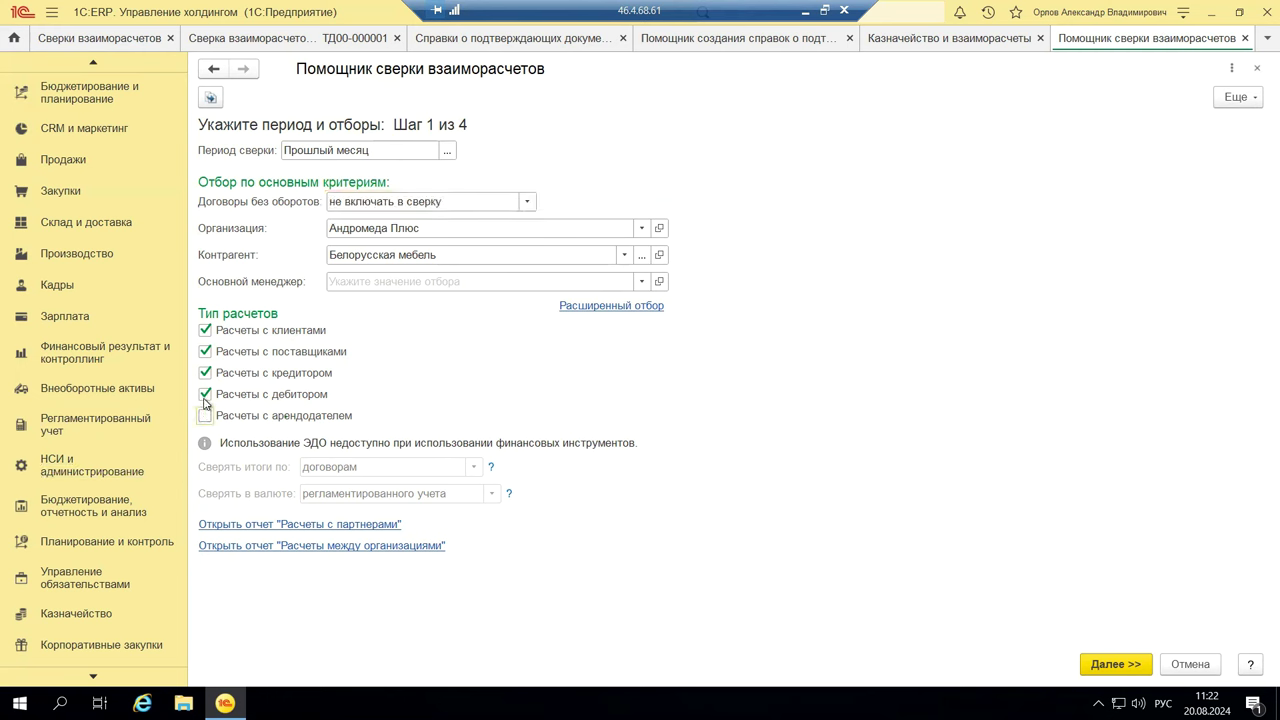
left_click(205, 394)
left_click(205, 395)
left_click(206, 416)
View the "Расчеты между организациями" report from the assistant and return to its first stage.
left_click(640, 309)
left_click(314, 548)
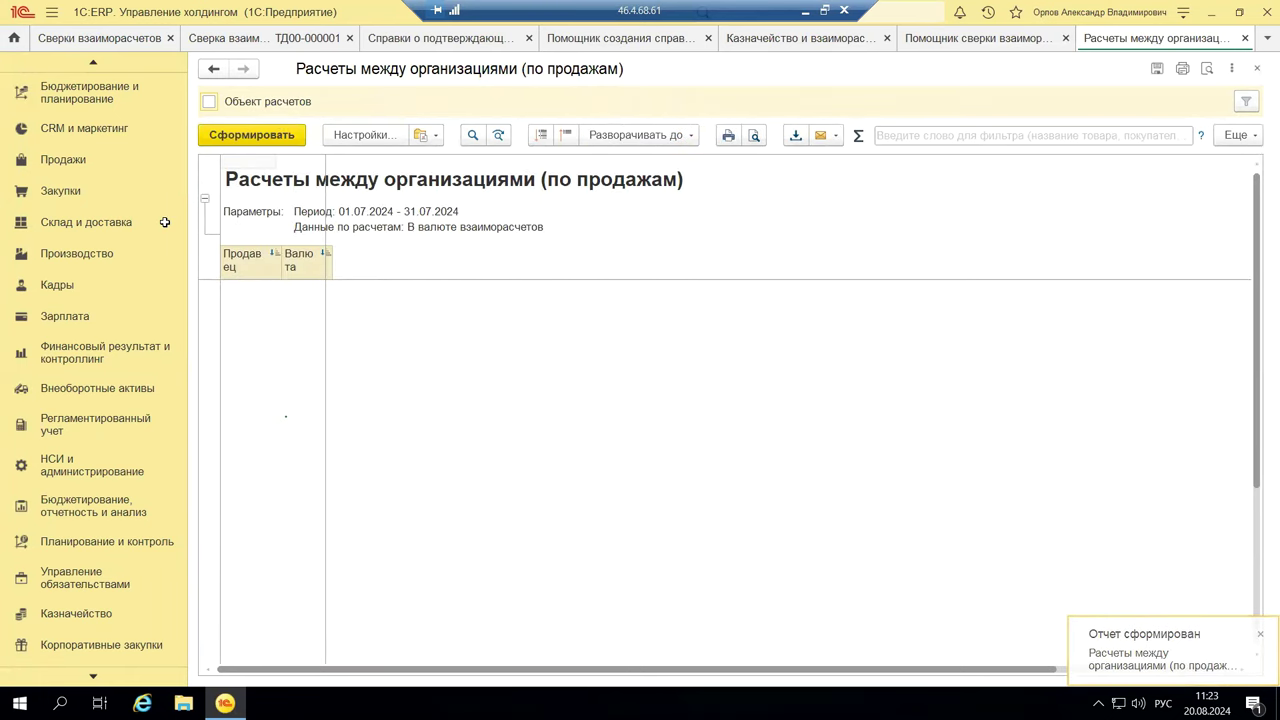
left_click(1257, 68)
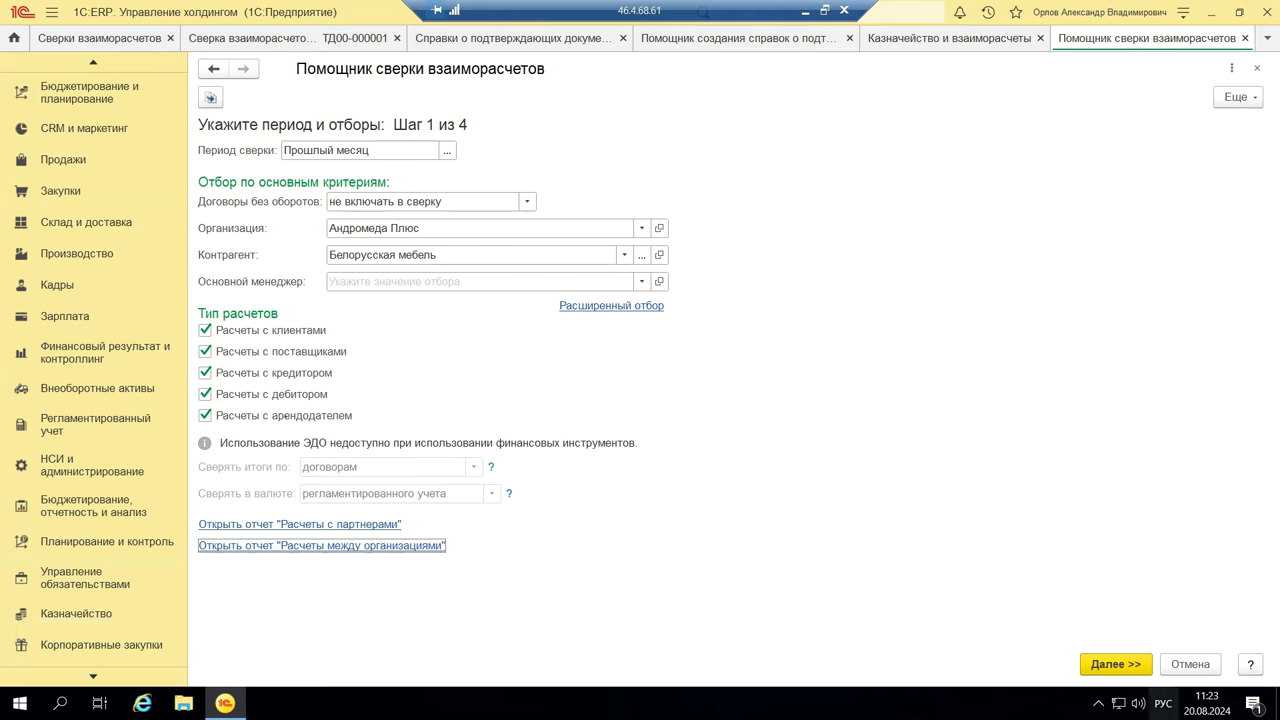
Accept the assistant's period and filters, and split the generated documents additionally by Договорам.
left_click(1110, 665)
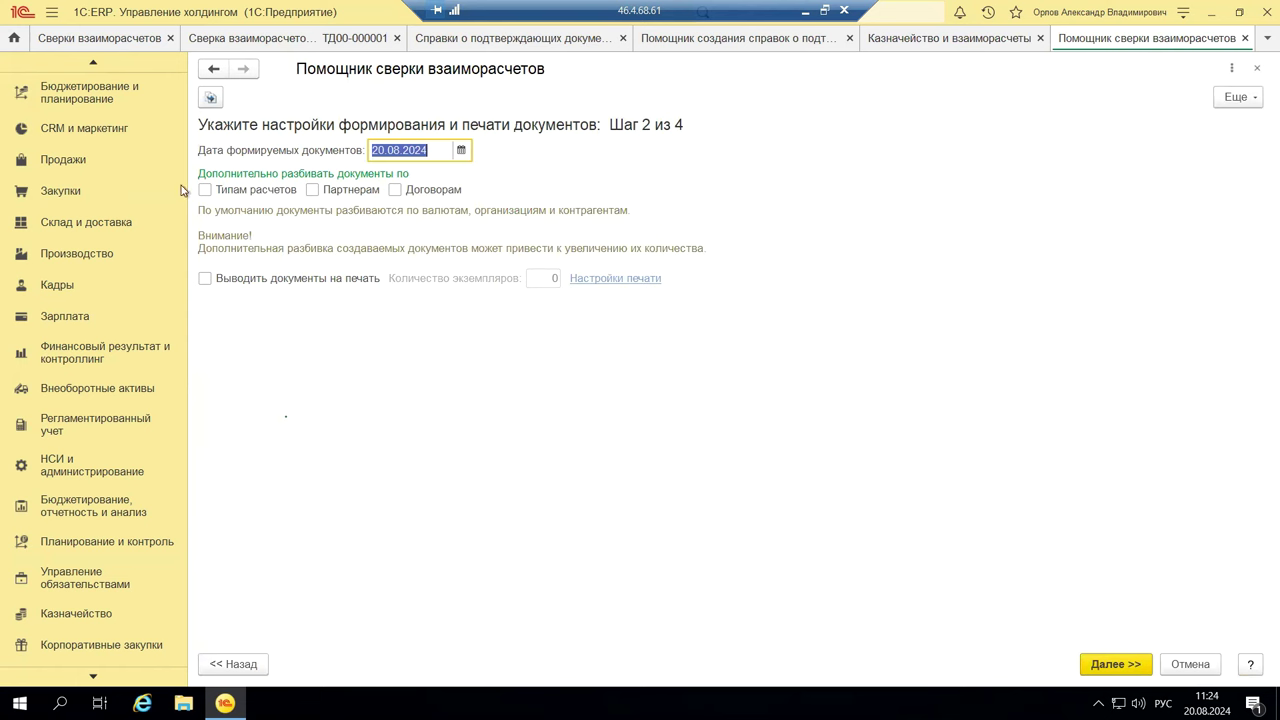
left_click(395, 192)
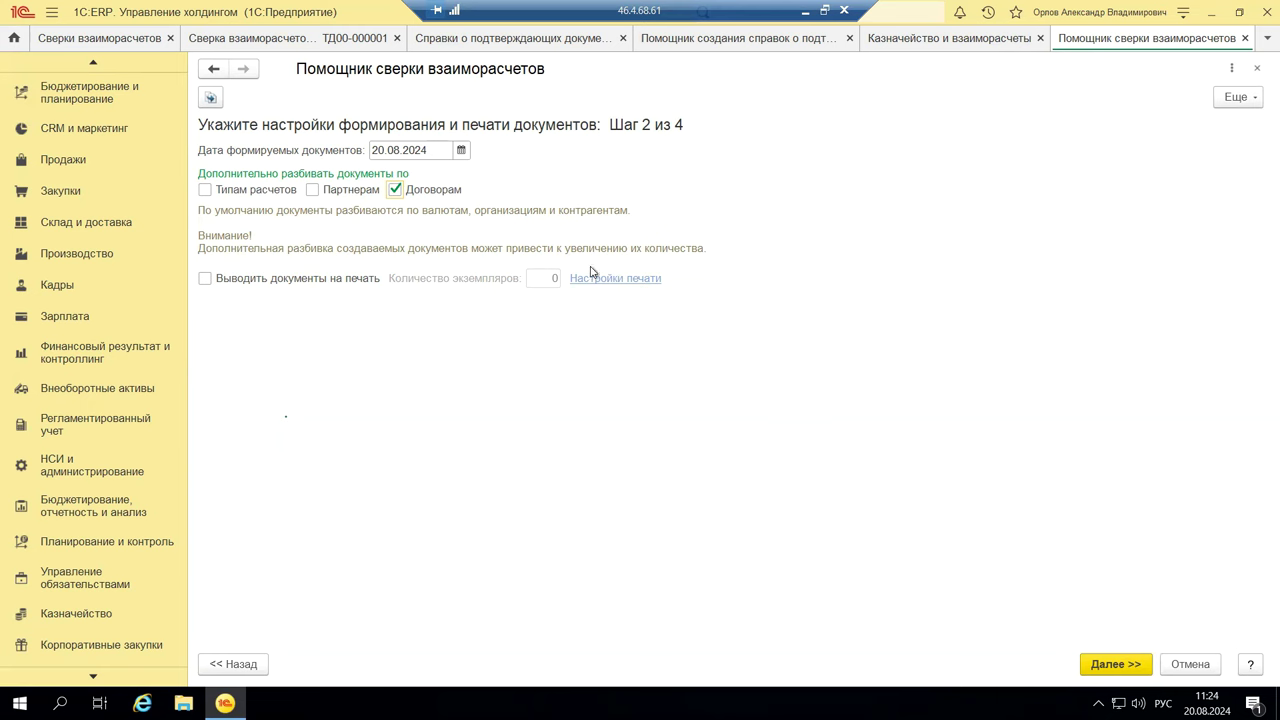
left_click(1116, 667)
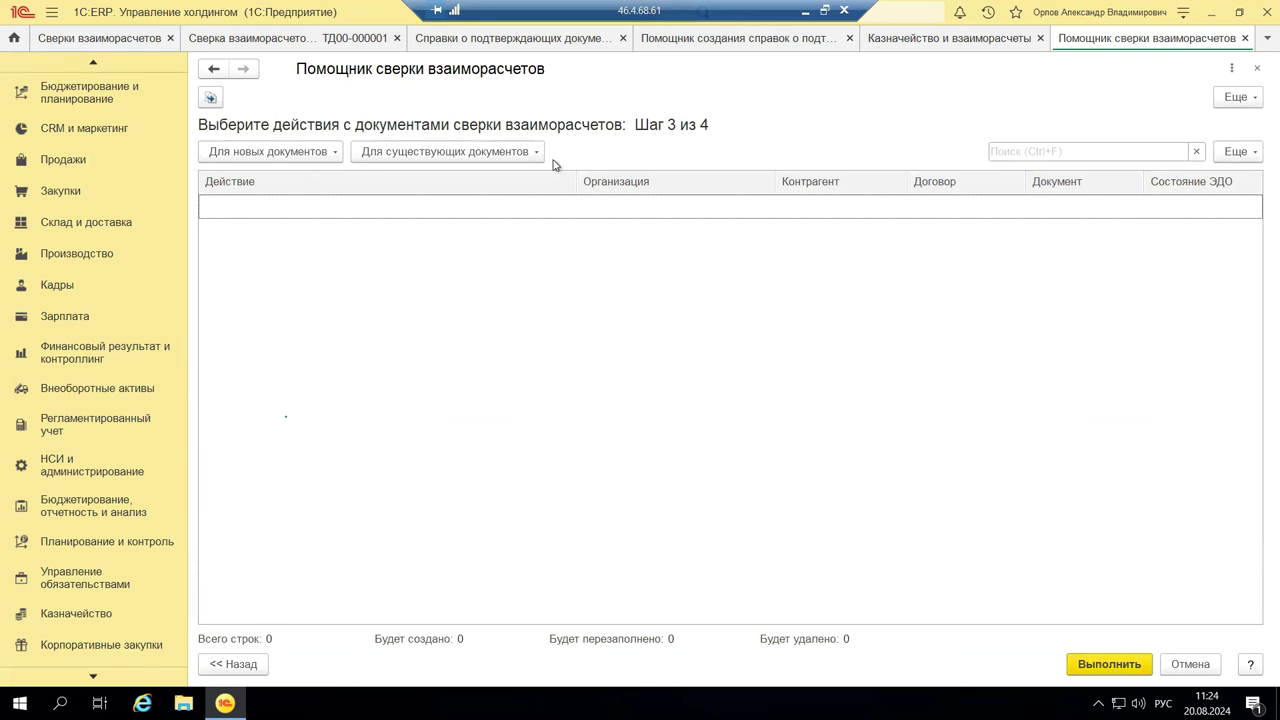
Choose Не изменять for existing documents, execute the document actions and finish the reconciliation assistant.
left_click(453, 154)
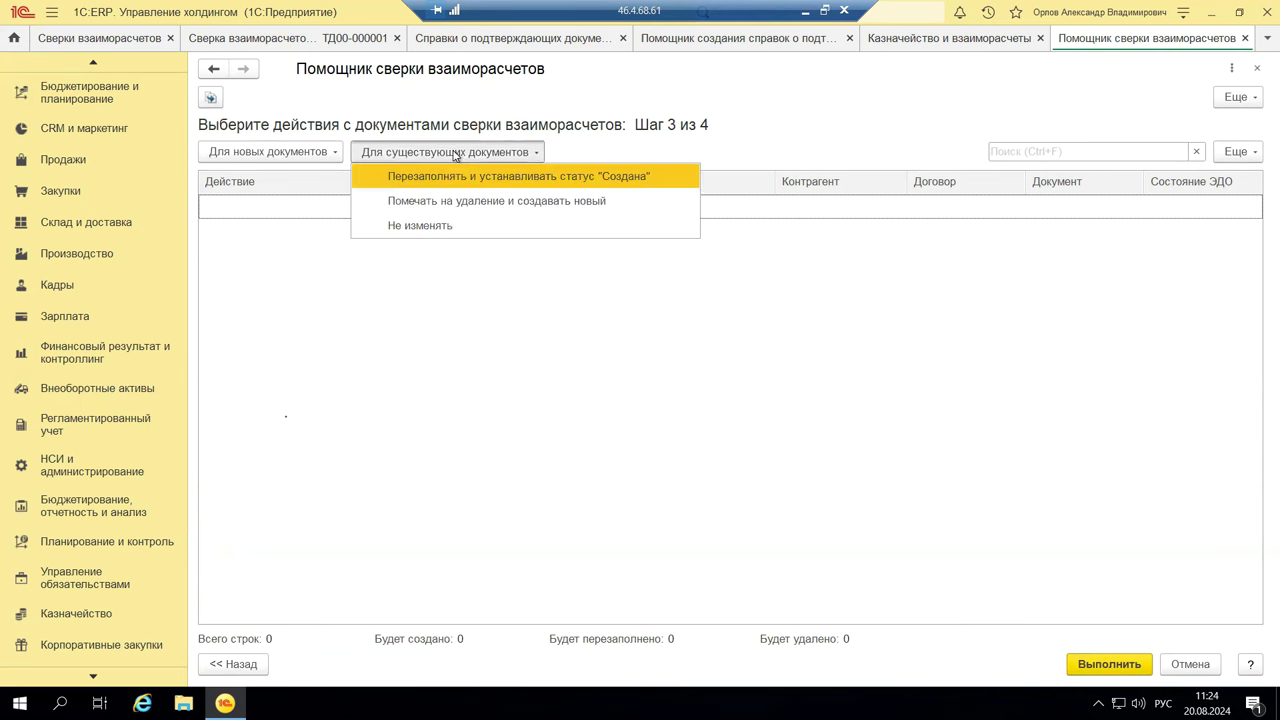
left_click(404, 228)
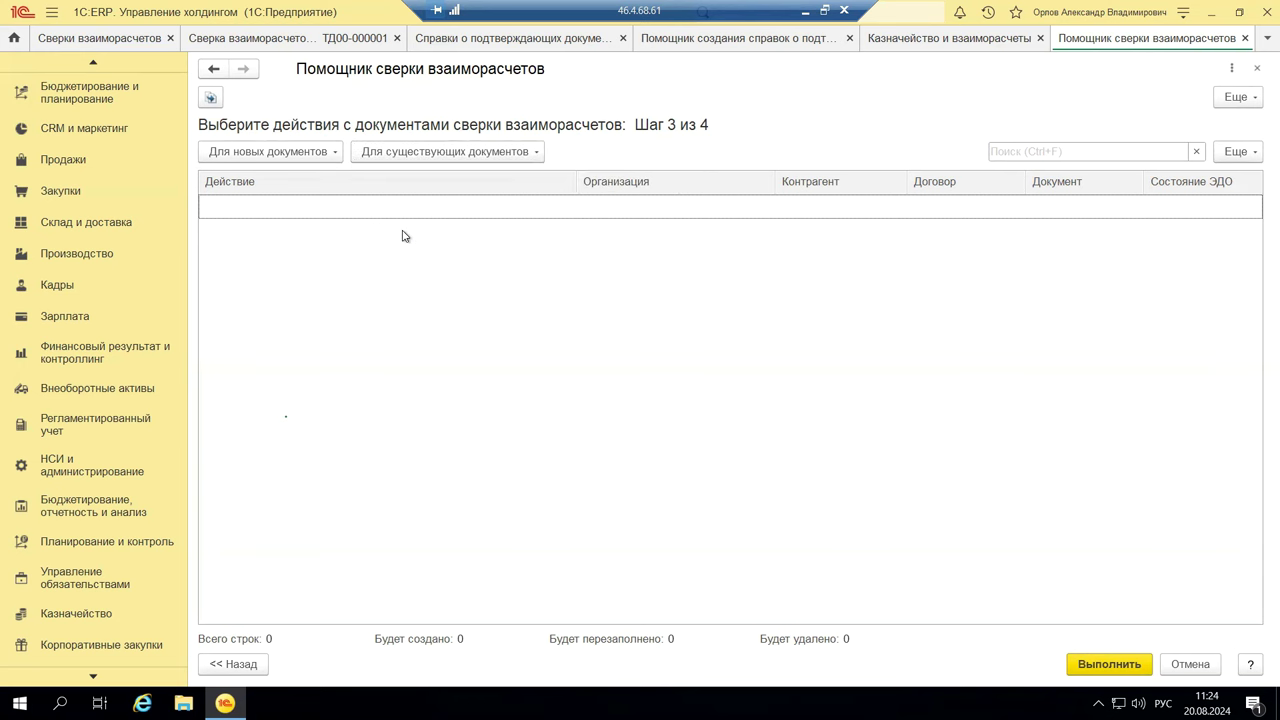
left_click(1112, 666)
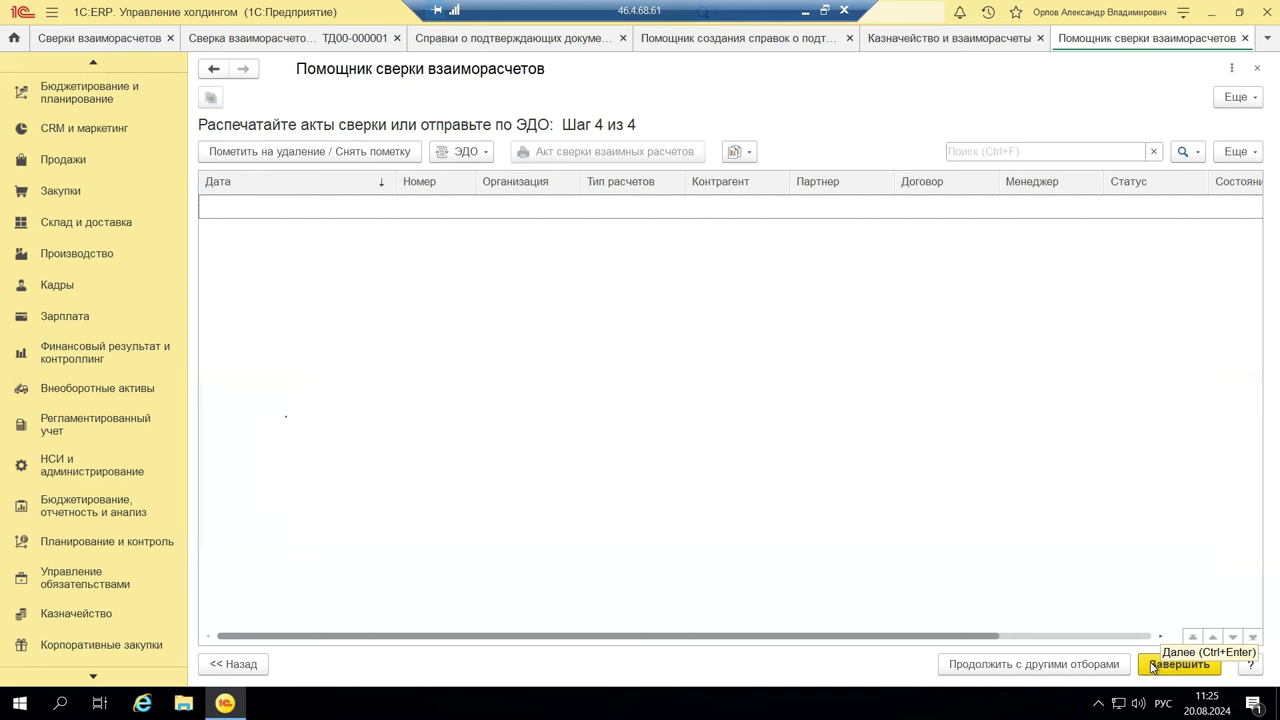
left_click(1153, 666)
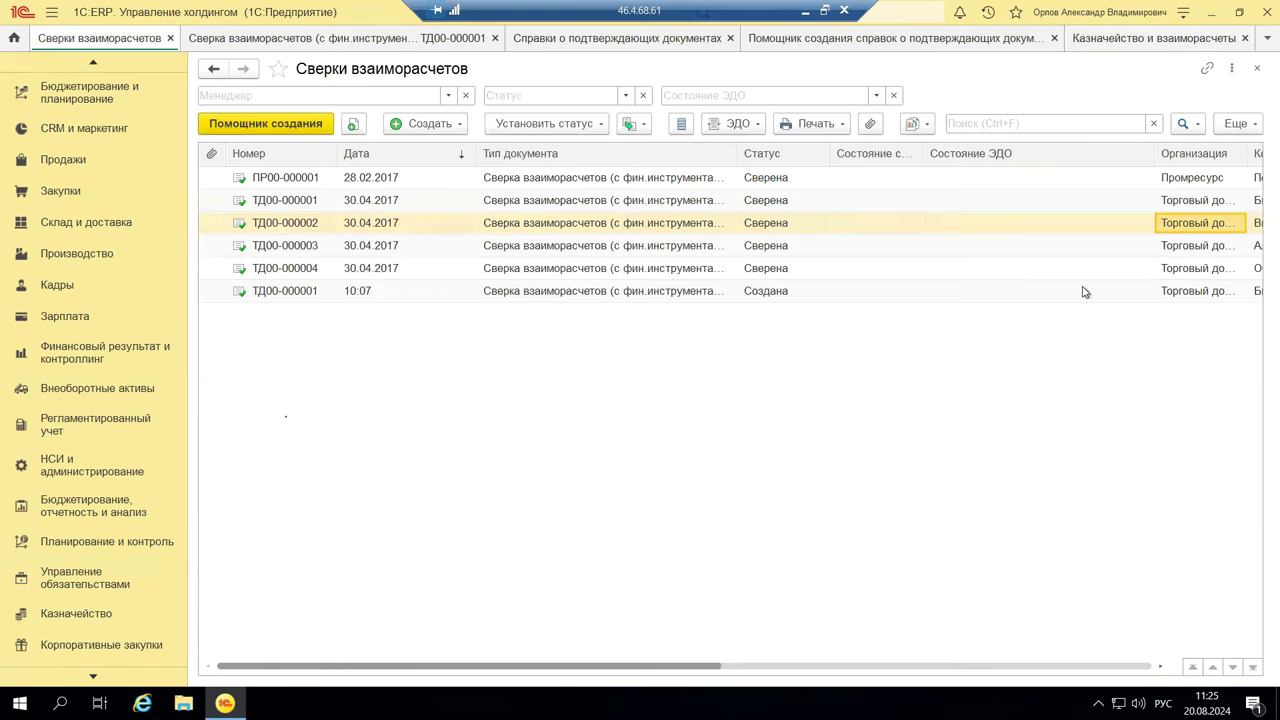
Check which reconciliation document types can be created, and switch to the PowerPoint presentation.
left_click(1259, 71)
left_click(443, 125)
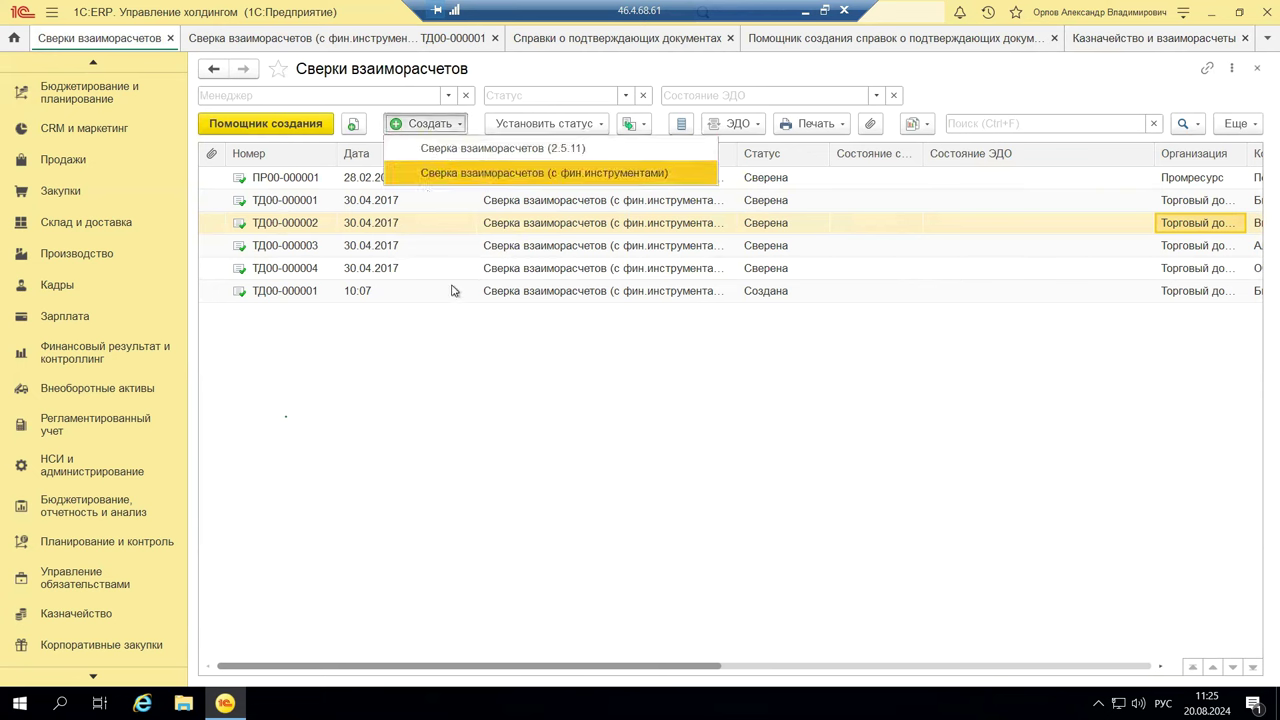
left_click(487, 270)
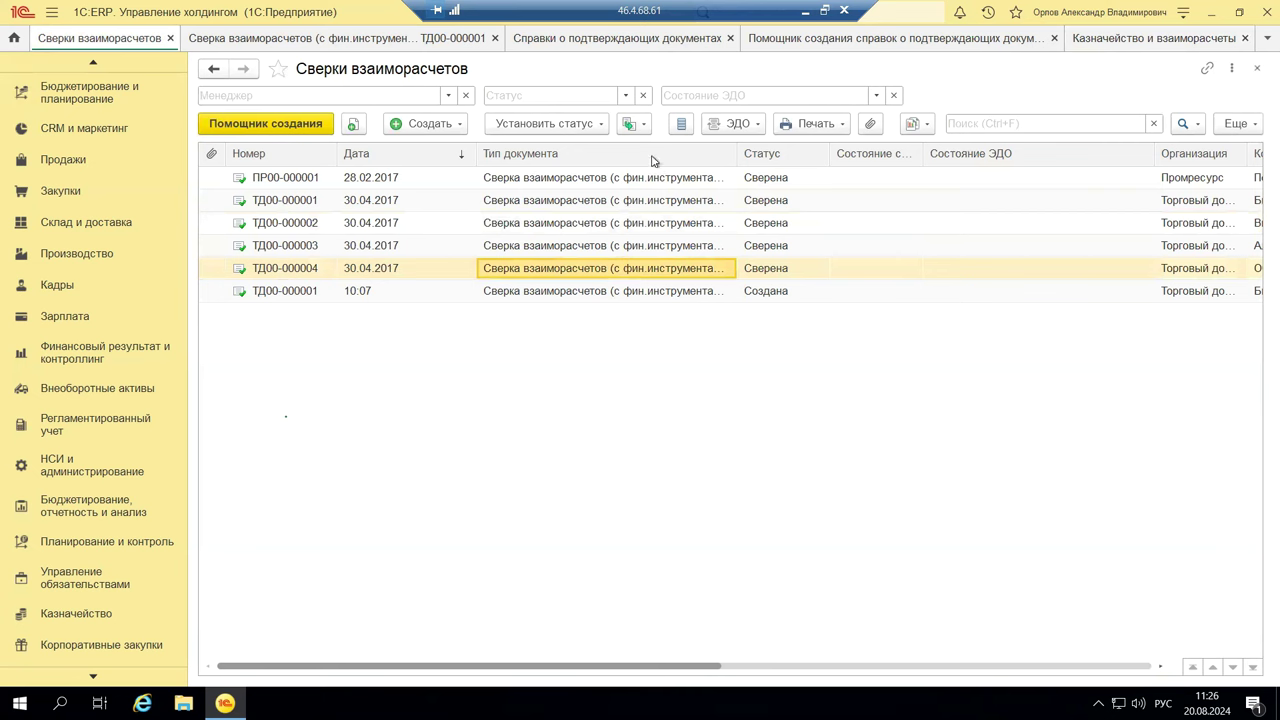
left_click(808, 14)
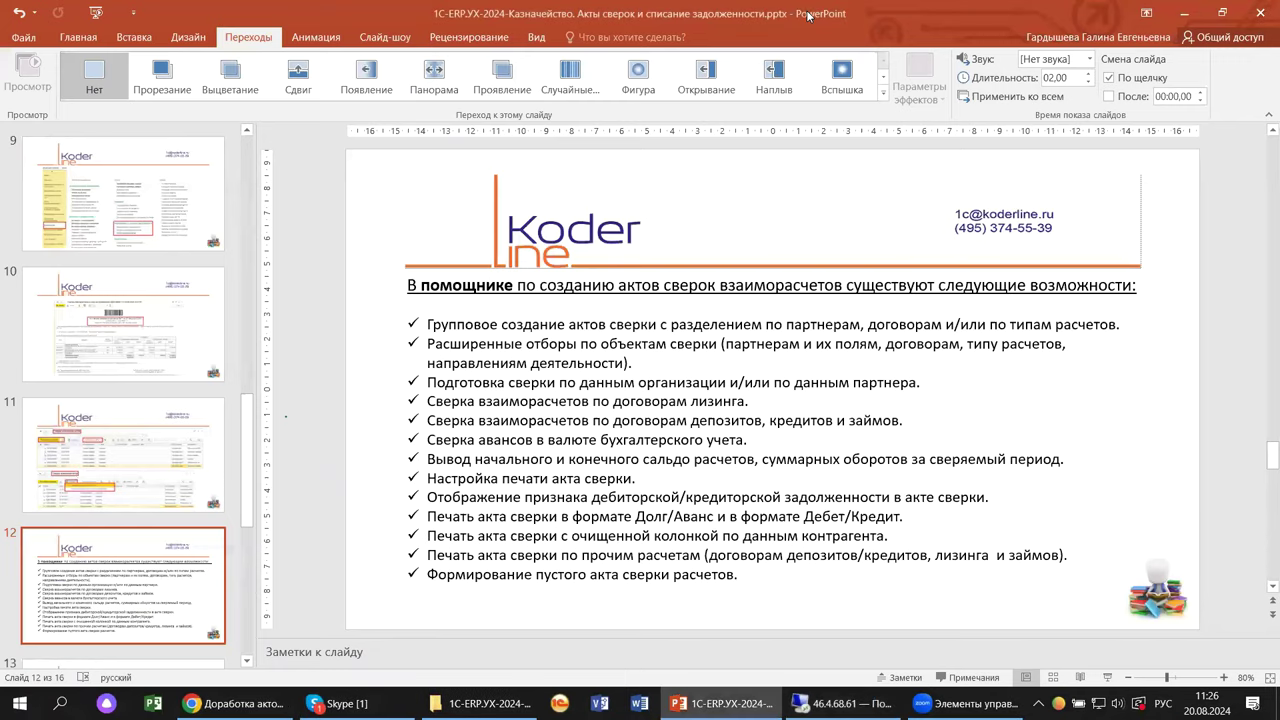
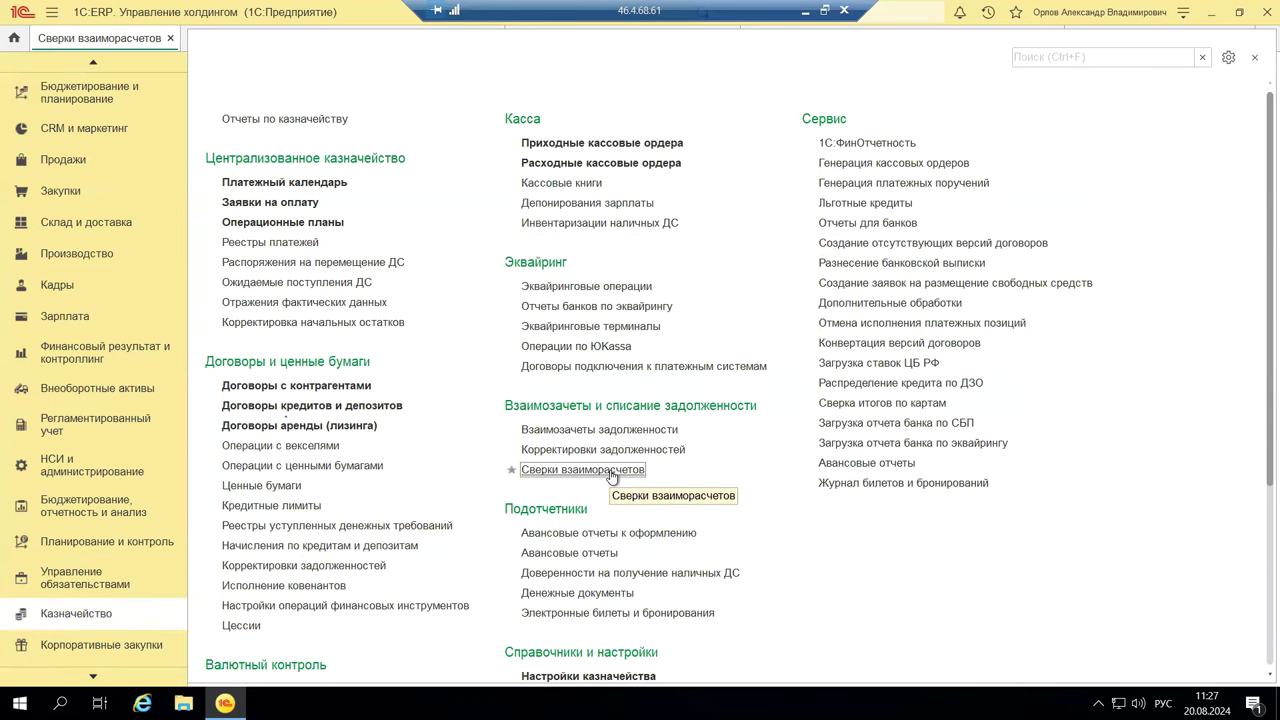
Return to the Сверки взаиморасчетов list under Казначейство, and view reconciliation ТД00-000004 before closing it.
left_click(583, 469)
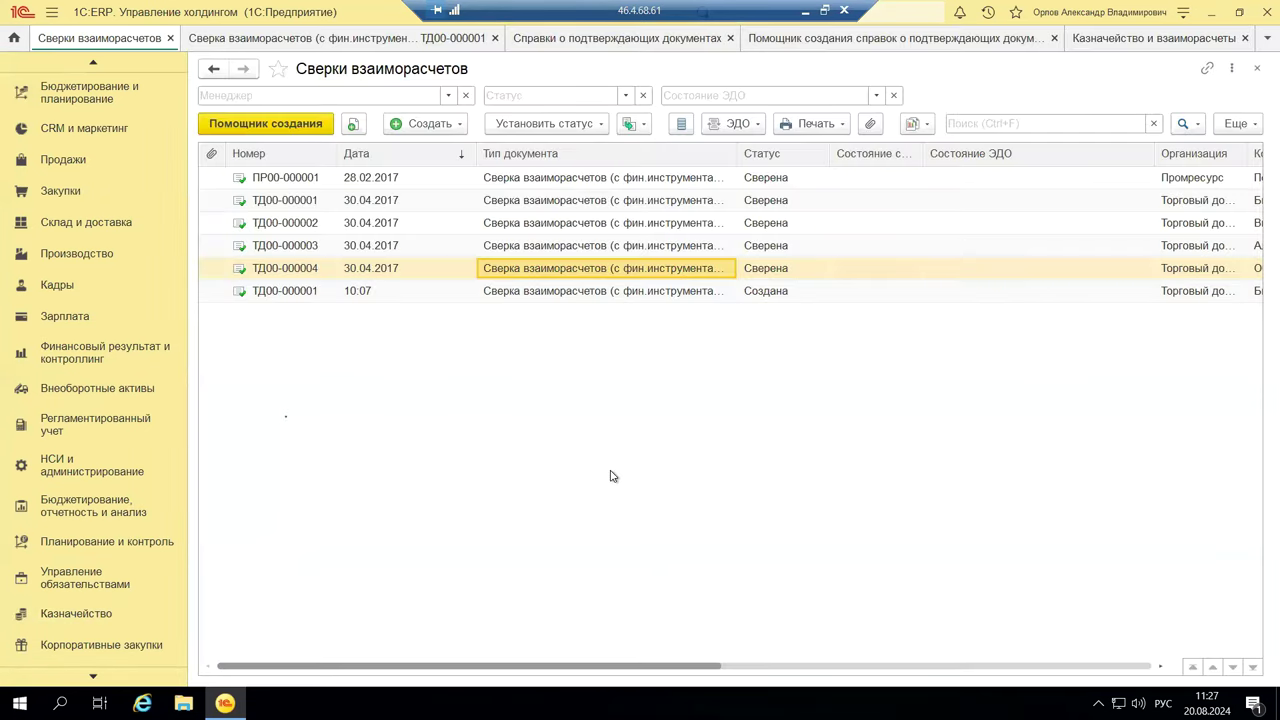
double_click(556, 270)
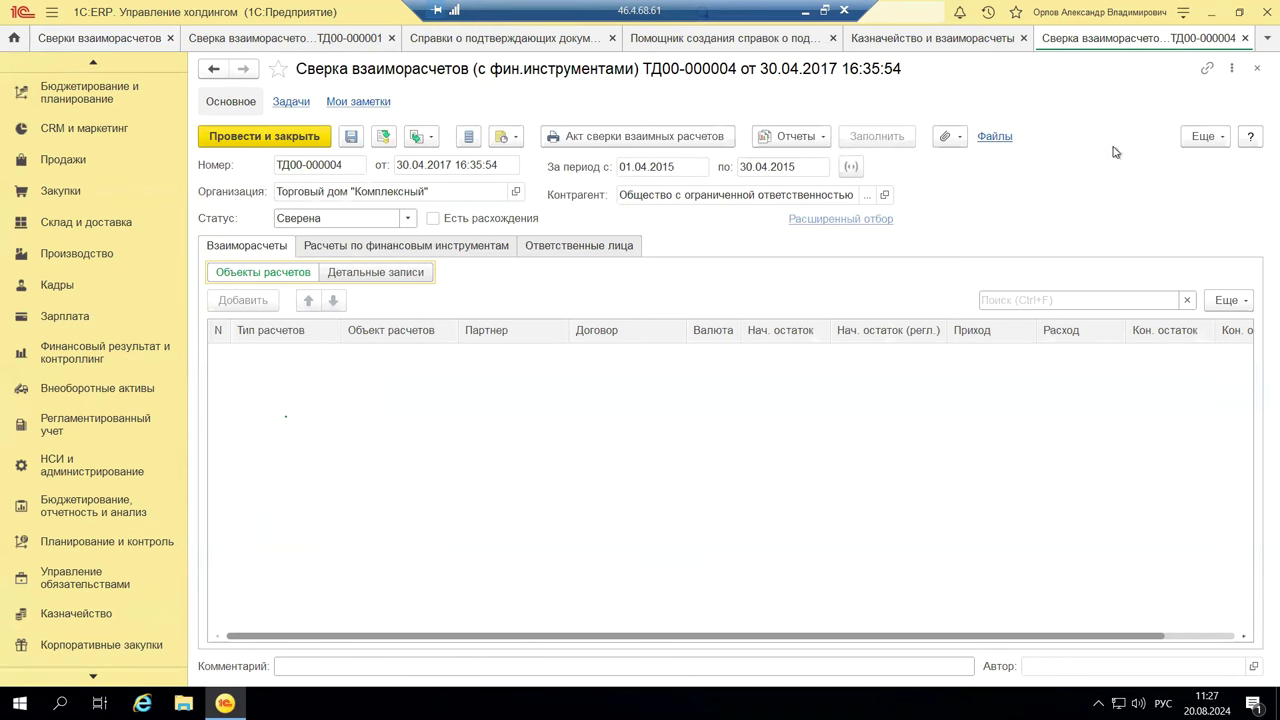
left_click(1257, 66)
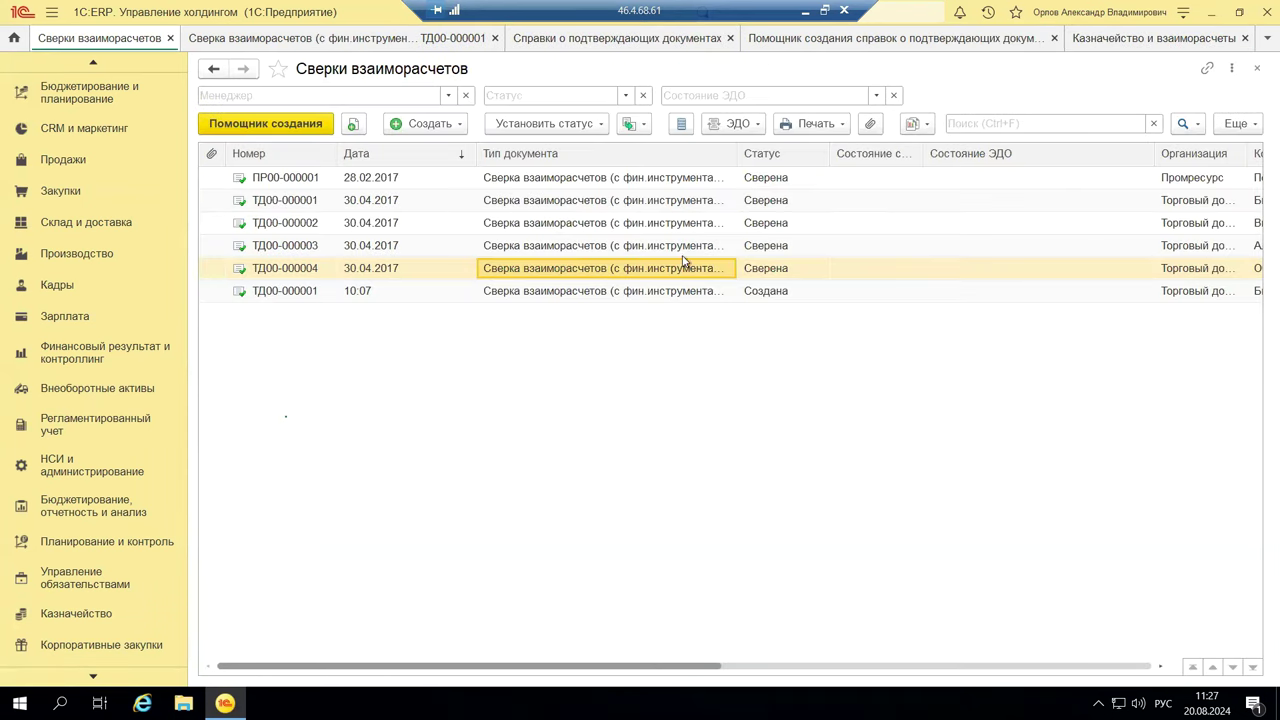
Reopen reconciliation ТД00-000004 and bring up the print settings for Акт сверки взаимных расчетов.
left_click(818, 125)
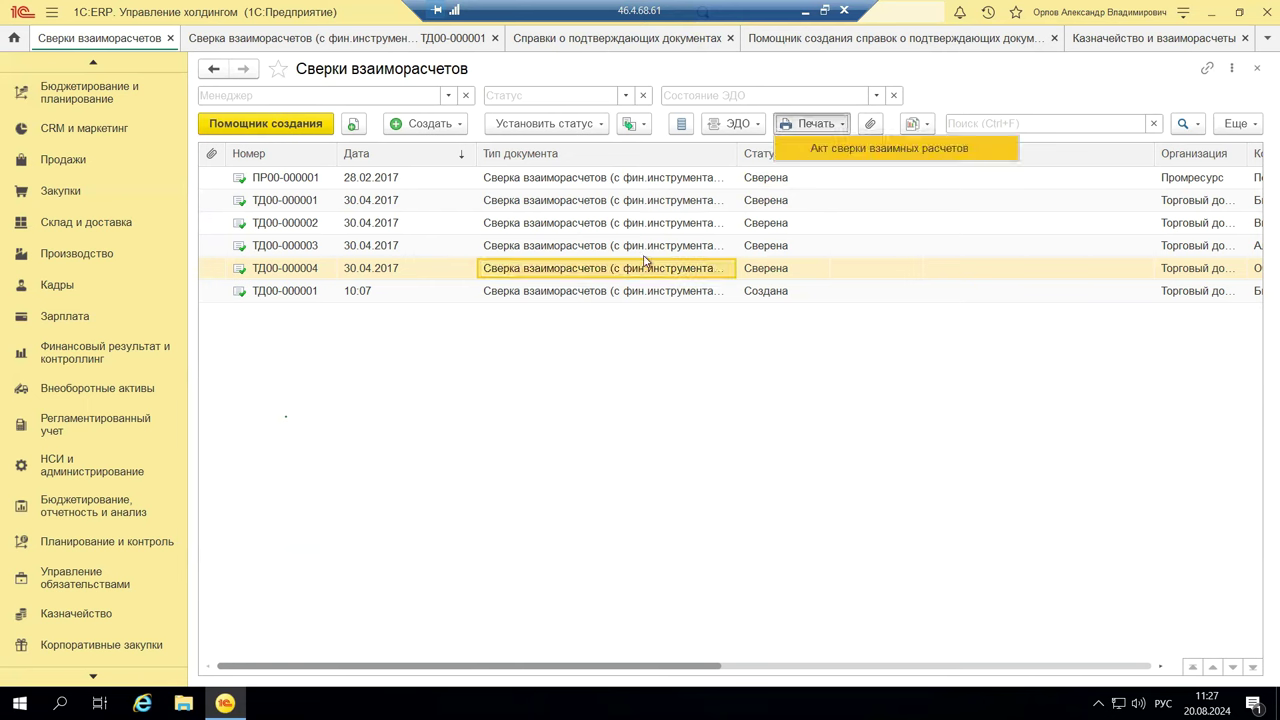
double_click(534, 276)
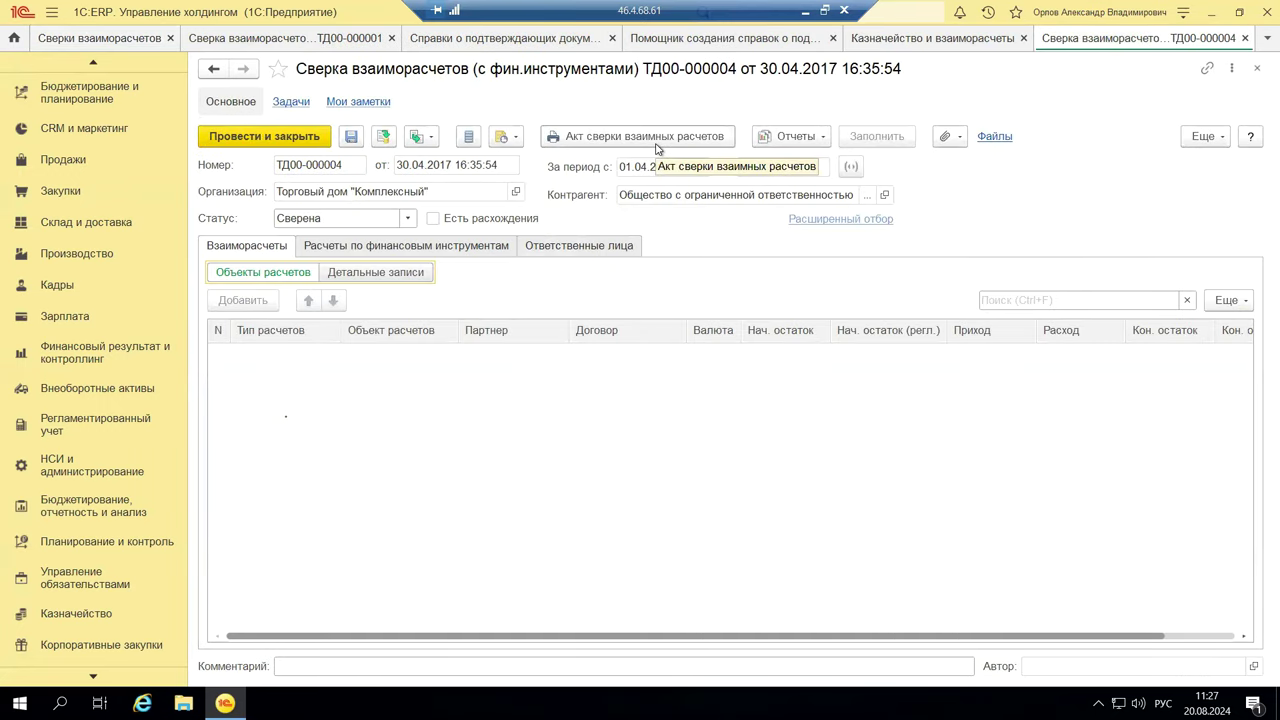
left_click(656, 140)
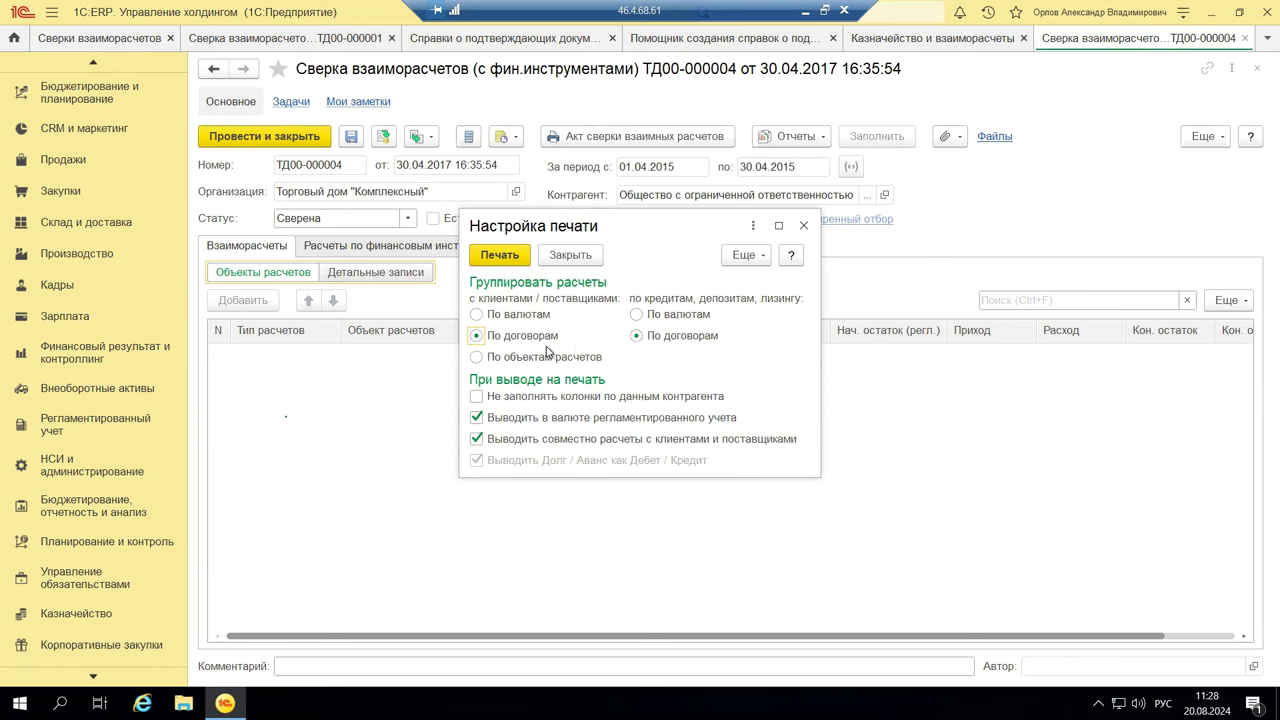
Turn off Выводить совместно расчеты с клиентами и поставщиками in the print settings, and close them without printing.
left_click(476, 398)
left_click(476, 440)
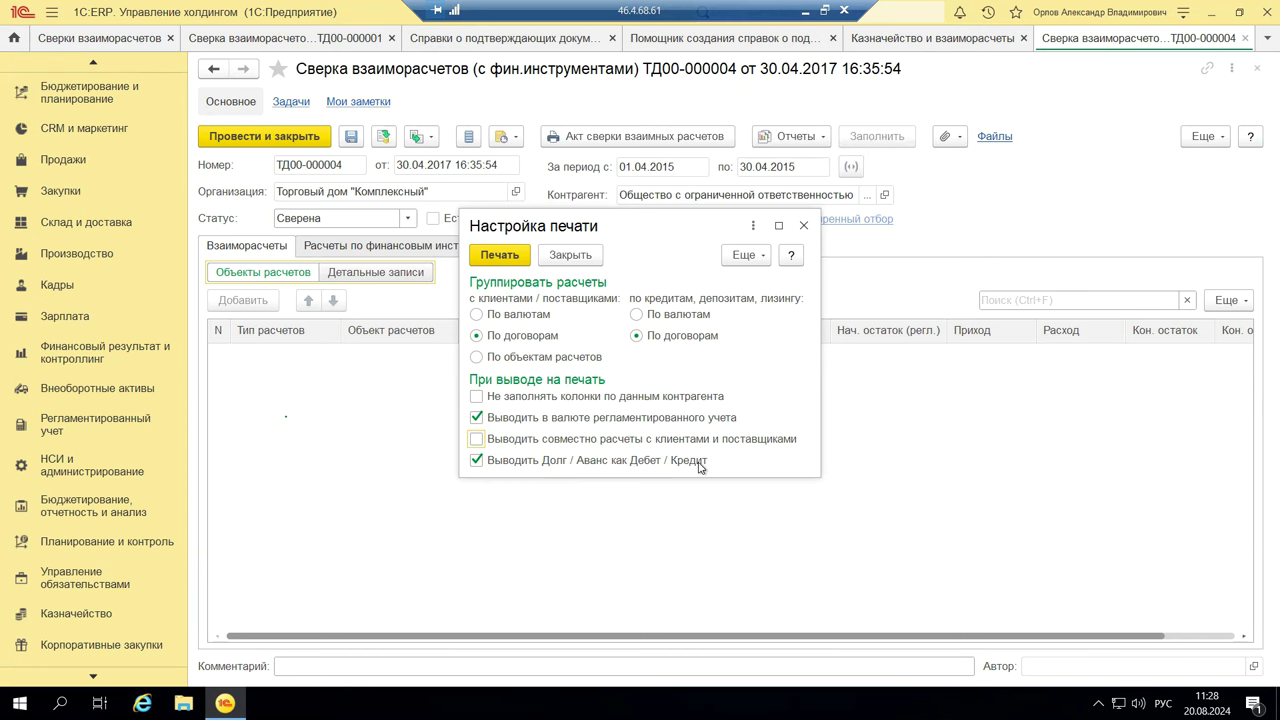
left_click(803, 226)
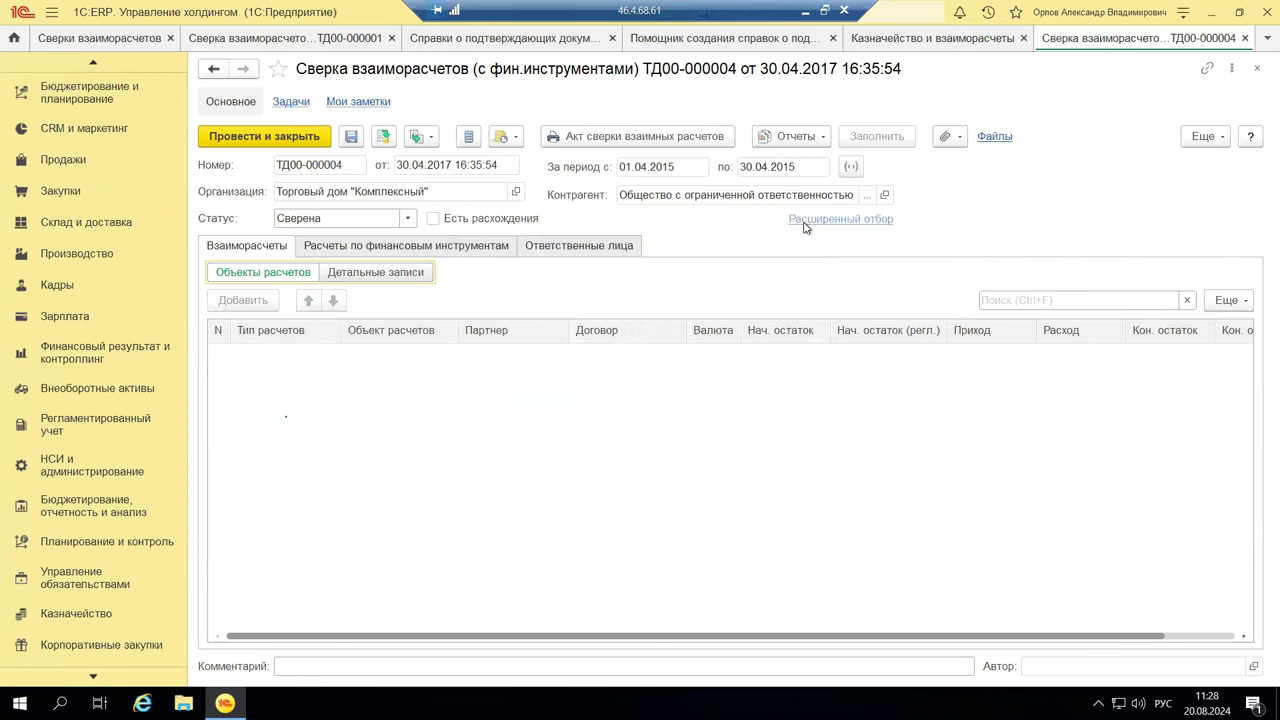
Generate the Акт сверки взаимных расчетов for reconciliation ТД00-000004 with the existing print settings, and close the act and the reconciliation.
left_click(620, 142)
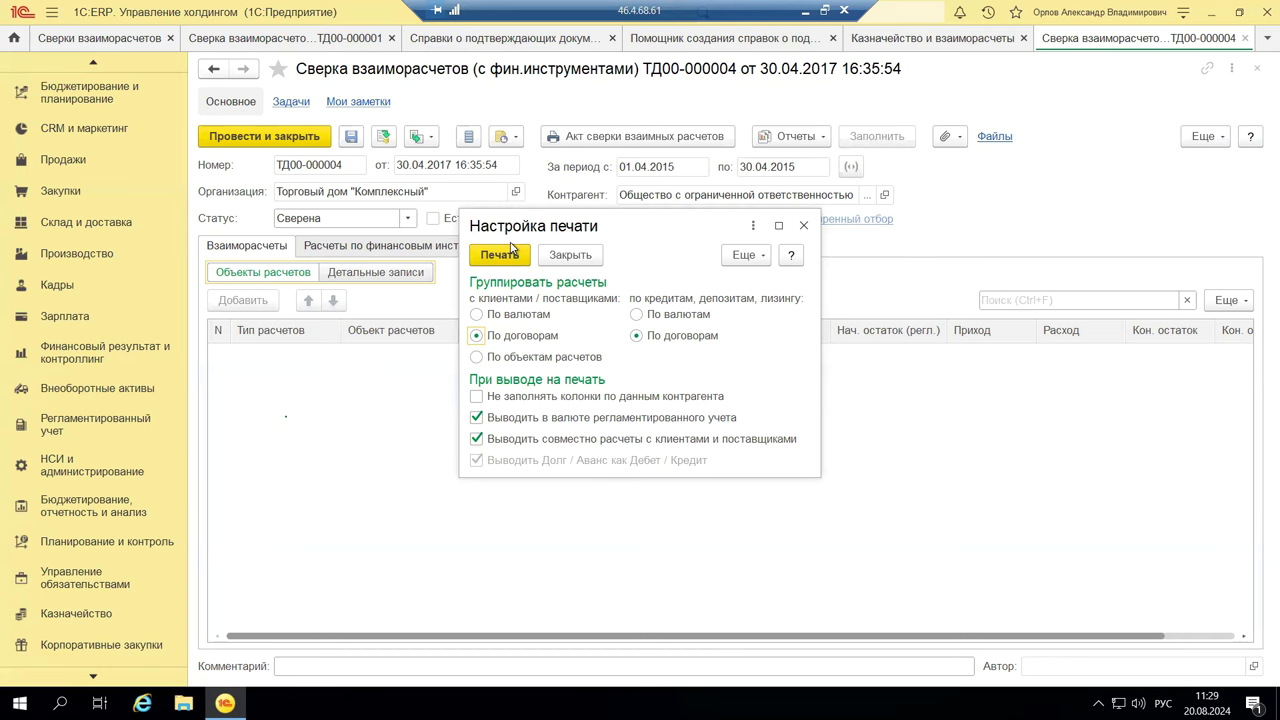
left_click(481, 261)
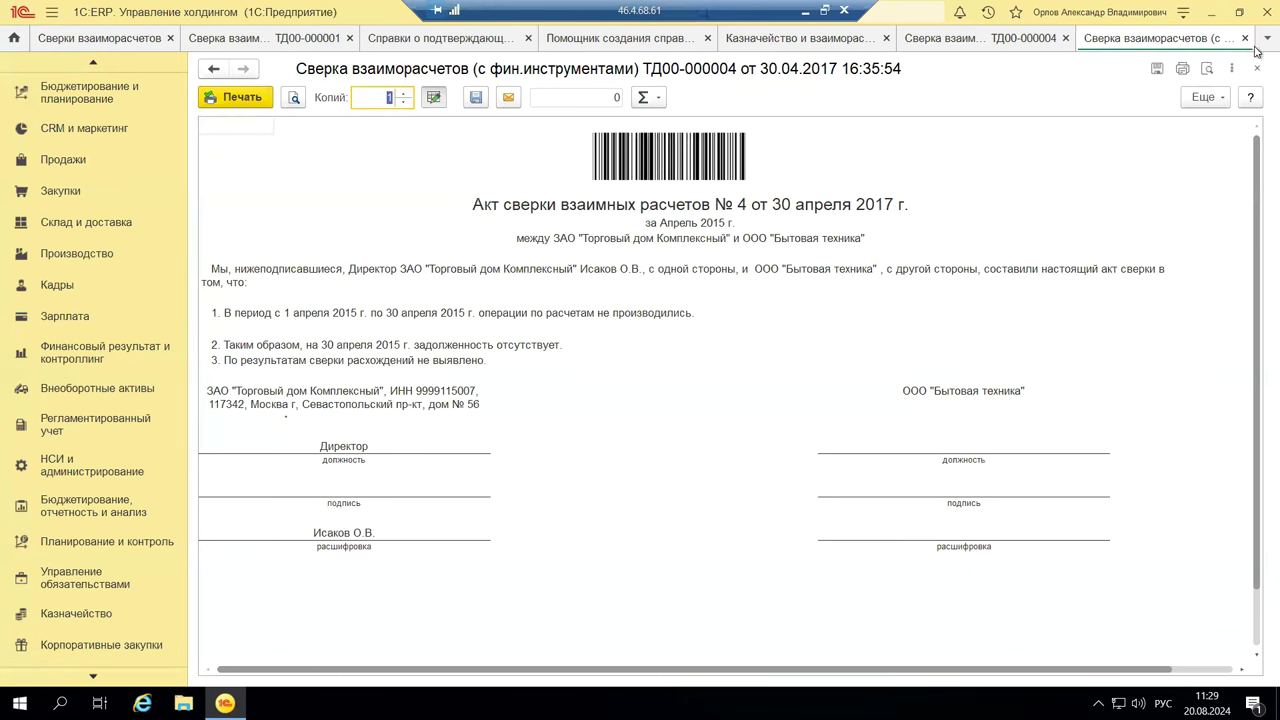
left_click(1257, 70)
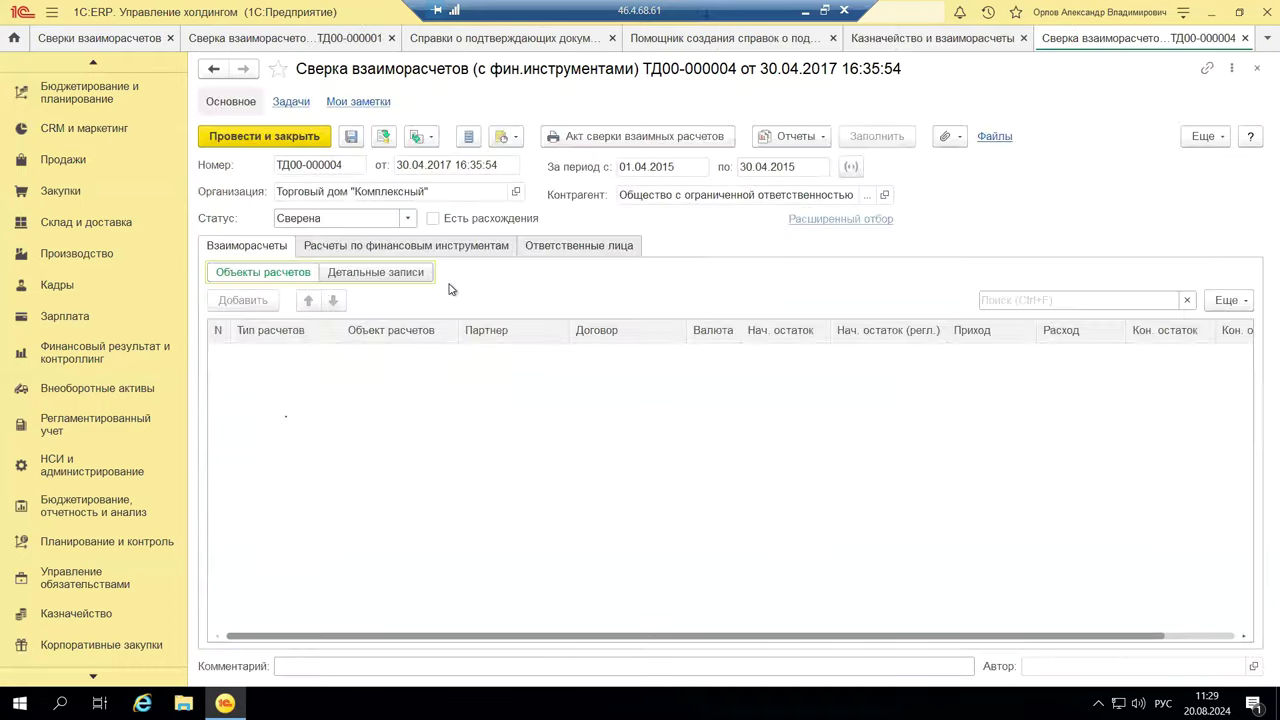
left_click(1257, 68)
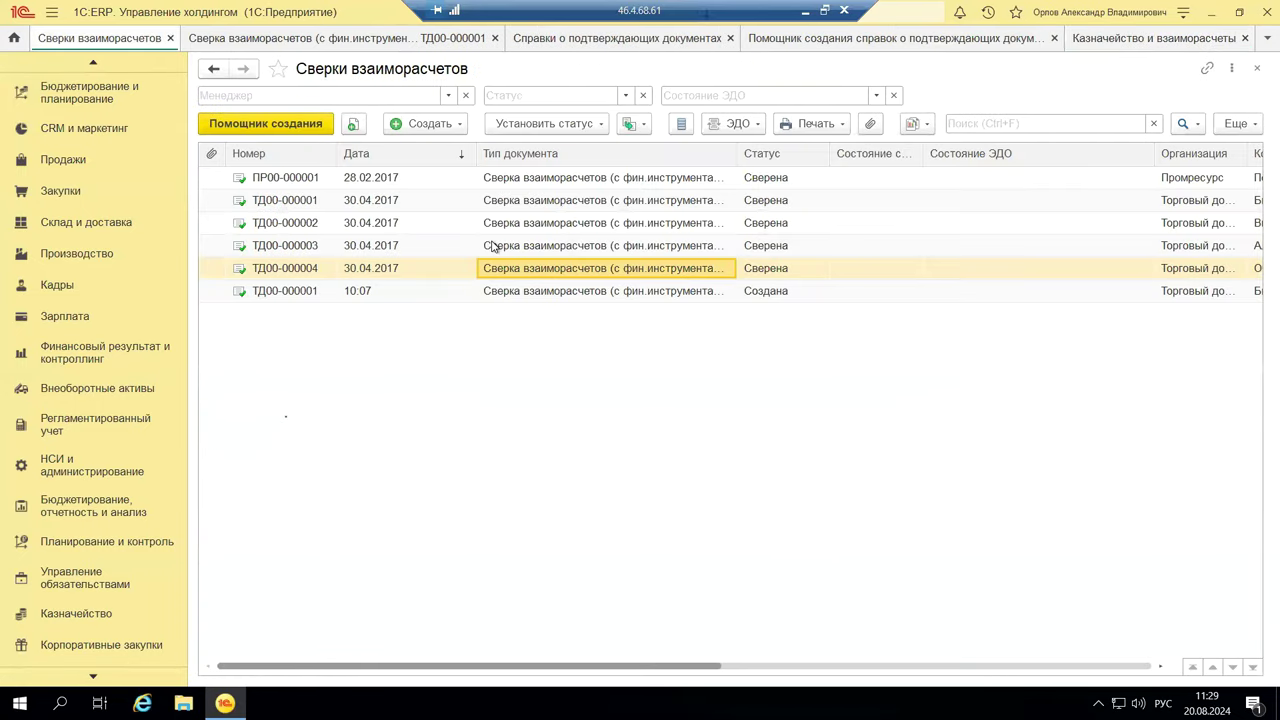
Try to generate the Акт сверки взаимных расчетов for reconciliation ТД00-000003, and close the reconciliation.
double_click(490, 246)
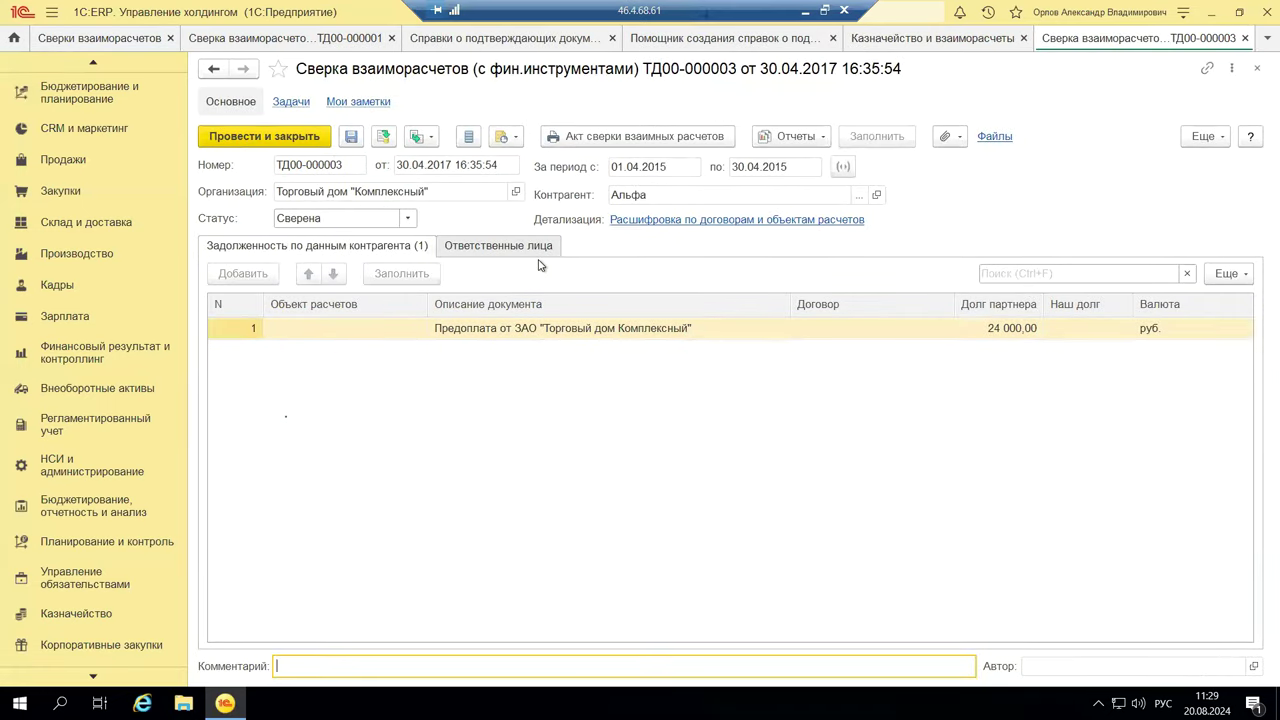
left_click(645, 136)
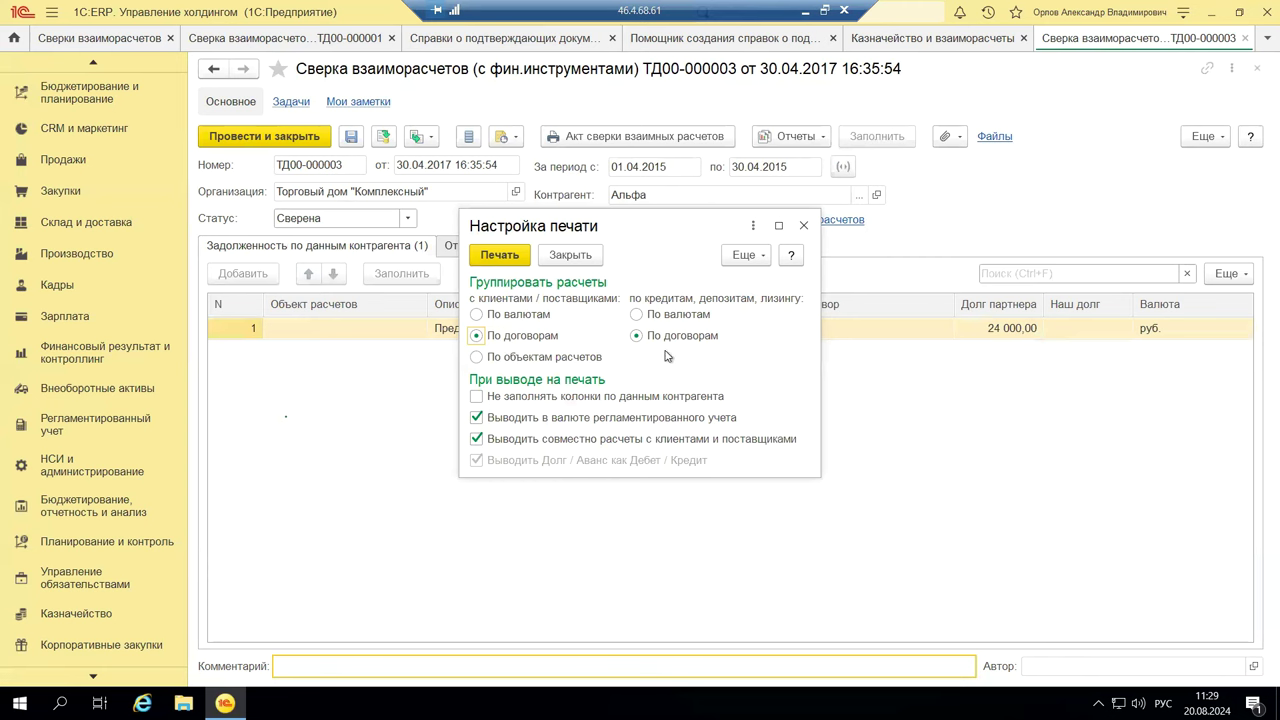
left_click(527, 259)
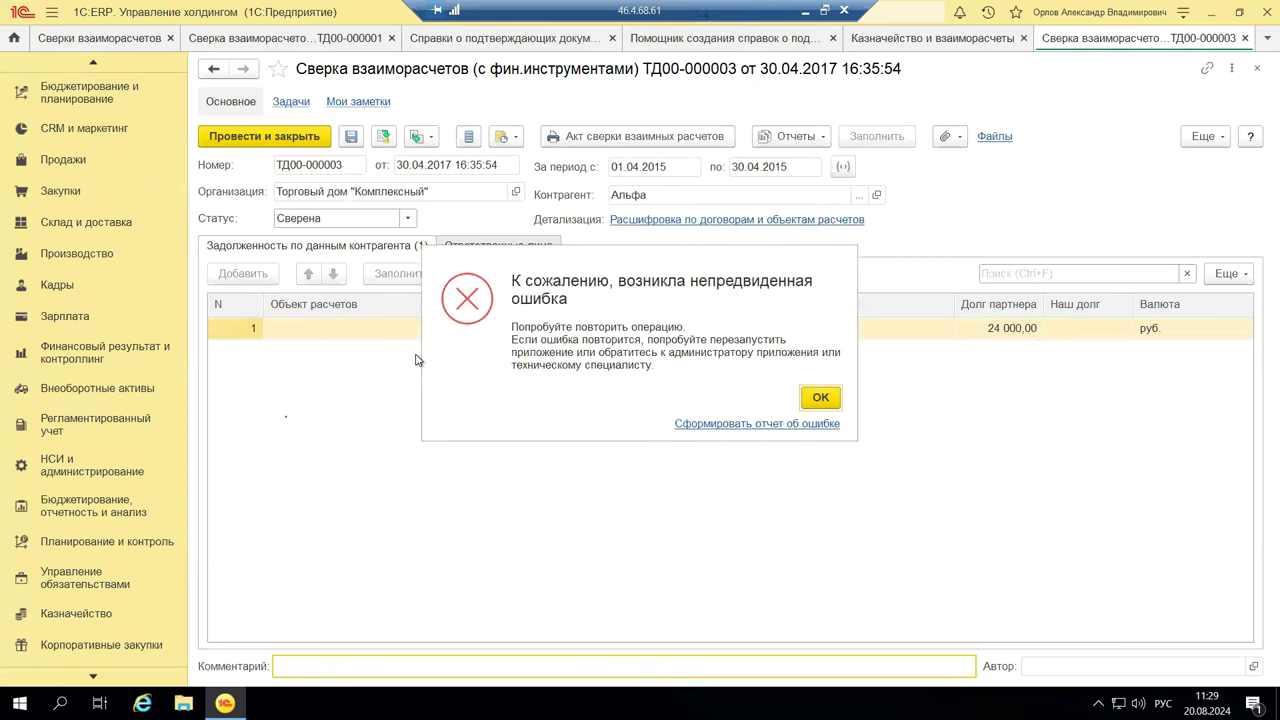
left_click(820, 398)
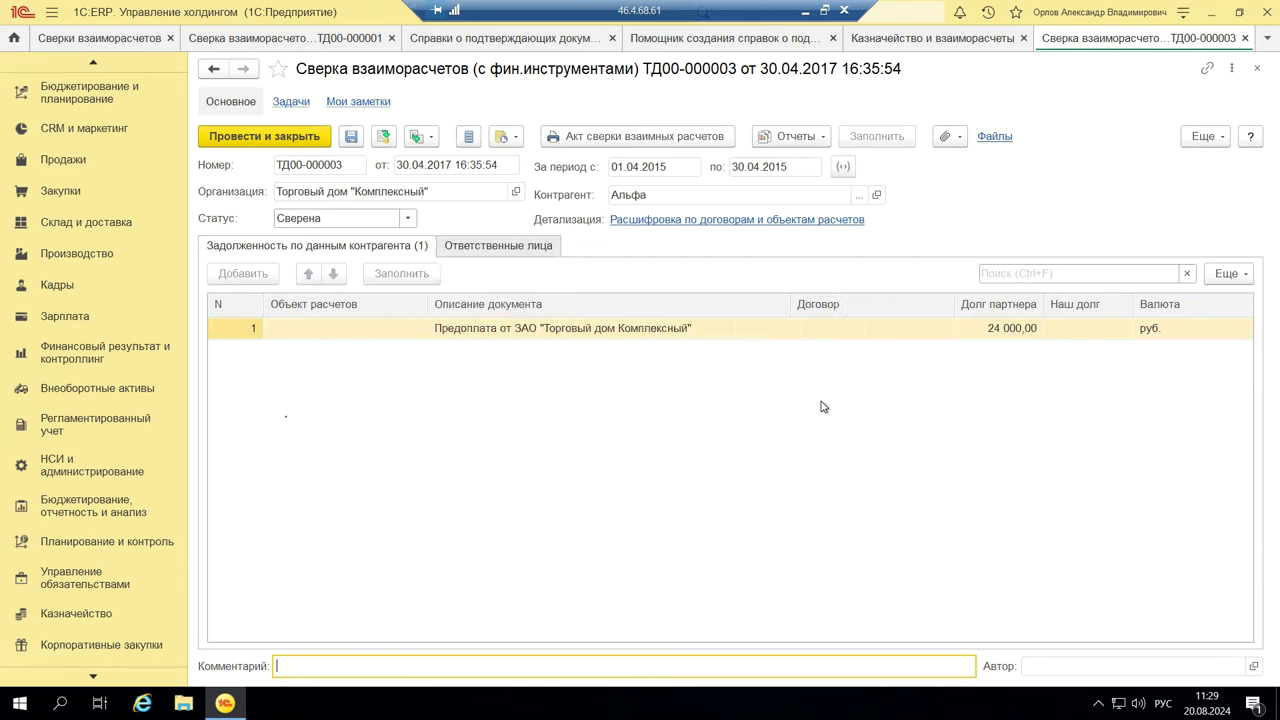
left_click(1257, 72)
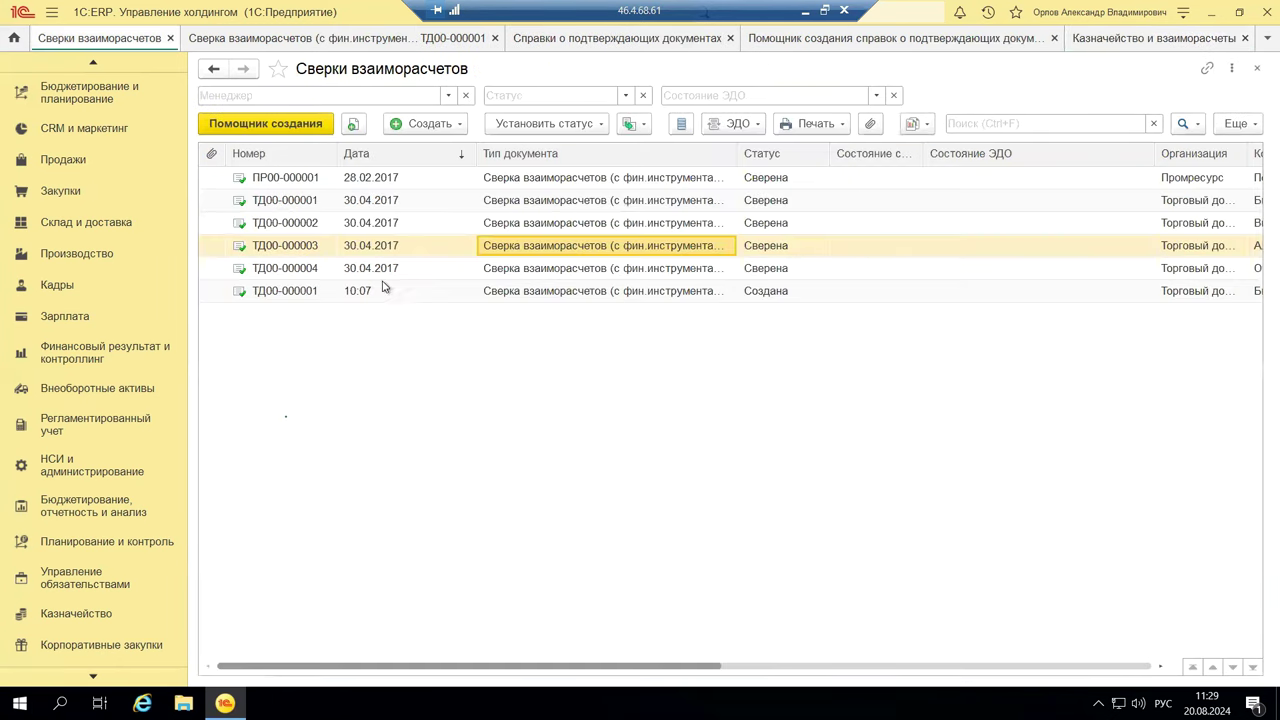
Open reconciliation ТД00-000002 and try to generate its Акт сверки взаимных расчетов.
double_click(562, 216)
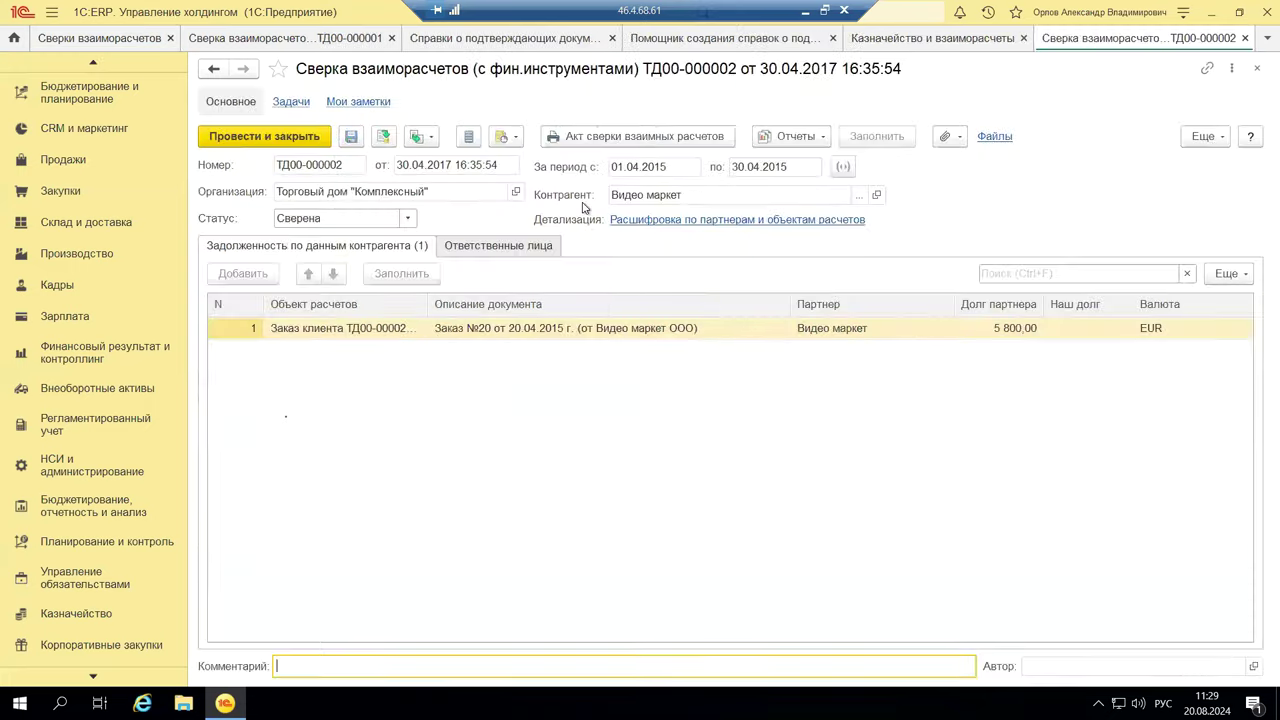
left_click(660, 137)
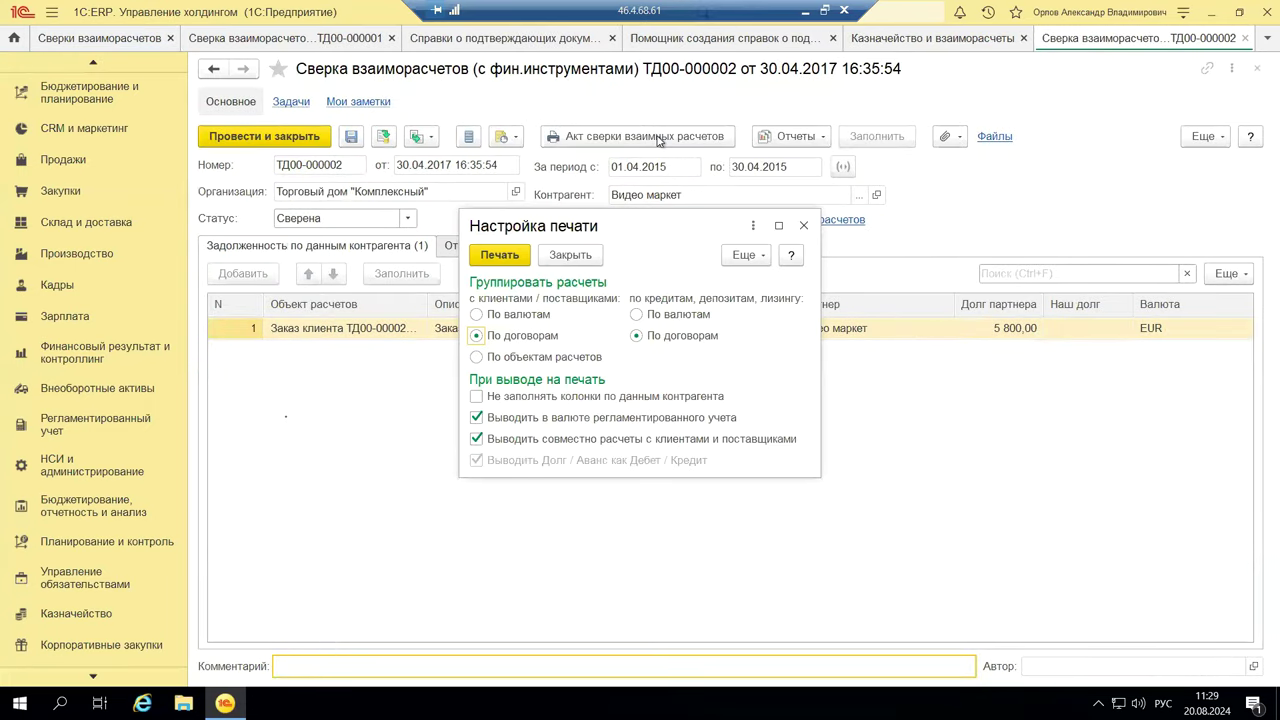
left_click(500, 255)
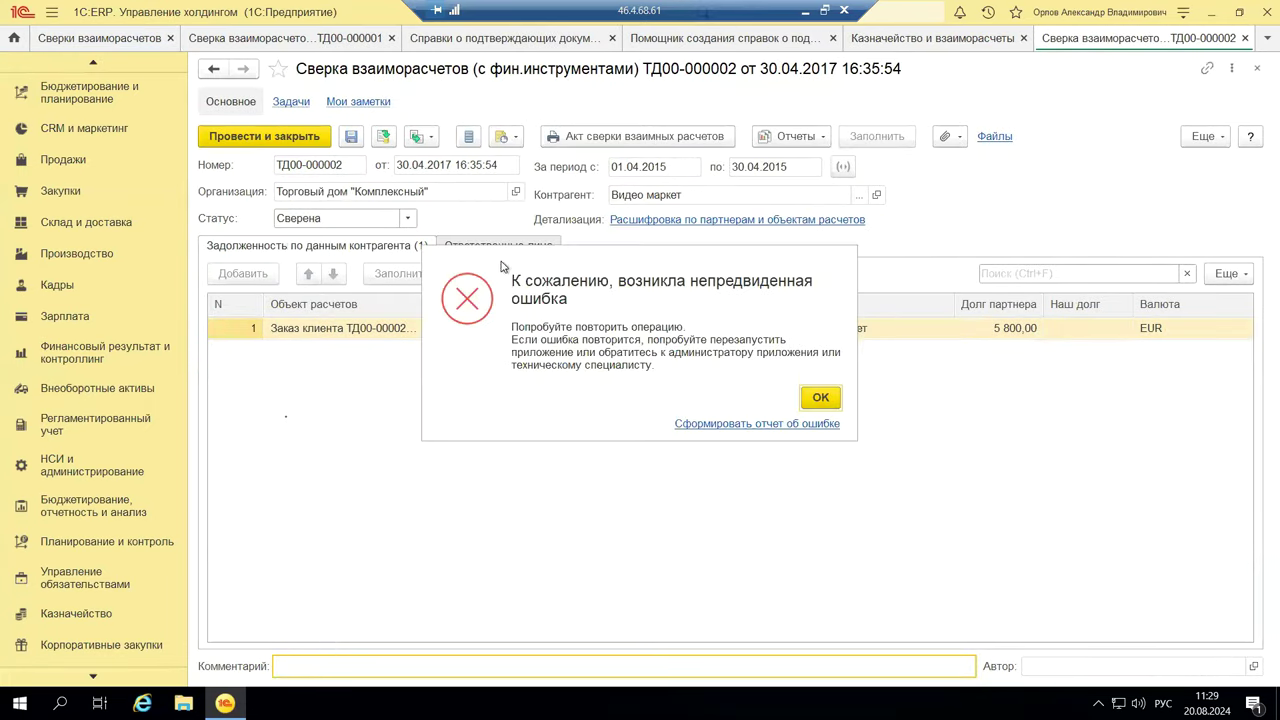
left_click(815, 398)
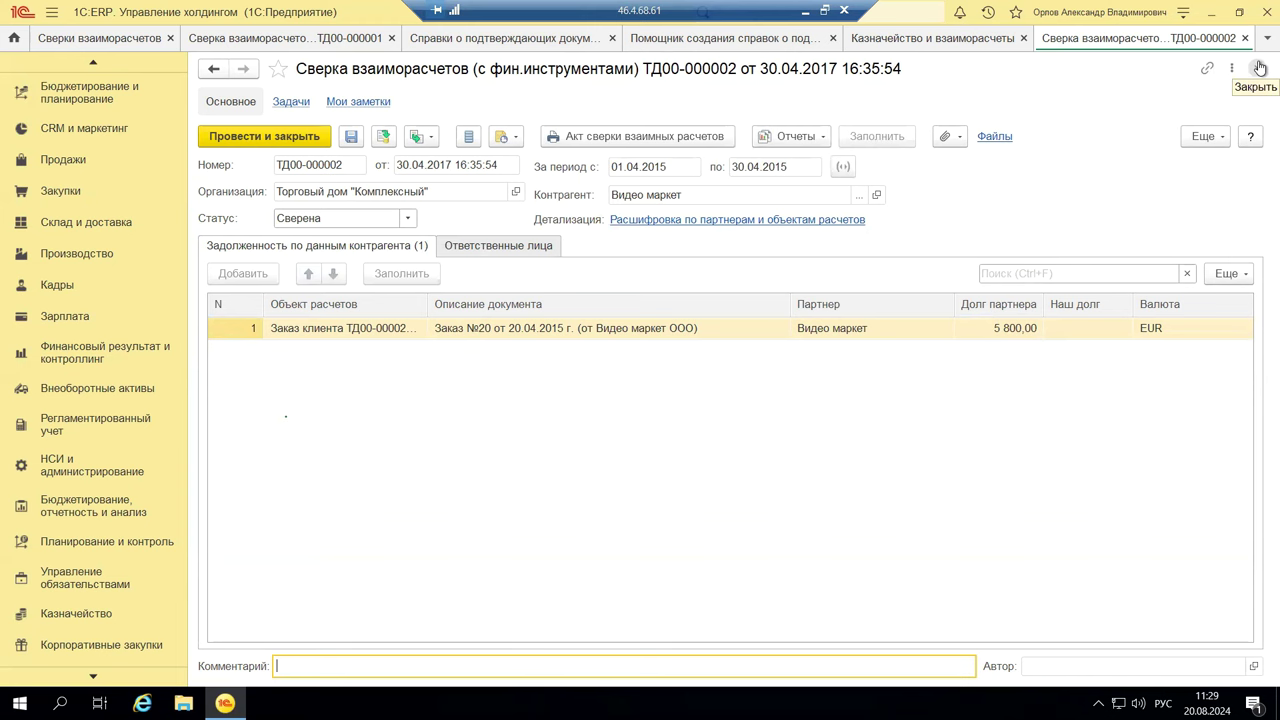
Switch to the PowerPoint presentation and view slide 10 with the sample printed reconciliation act.
left_click(801, 18)
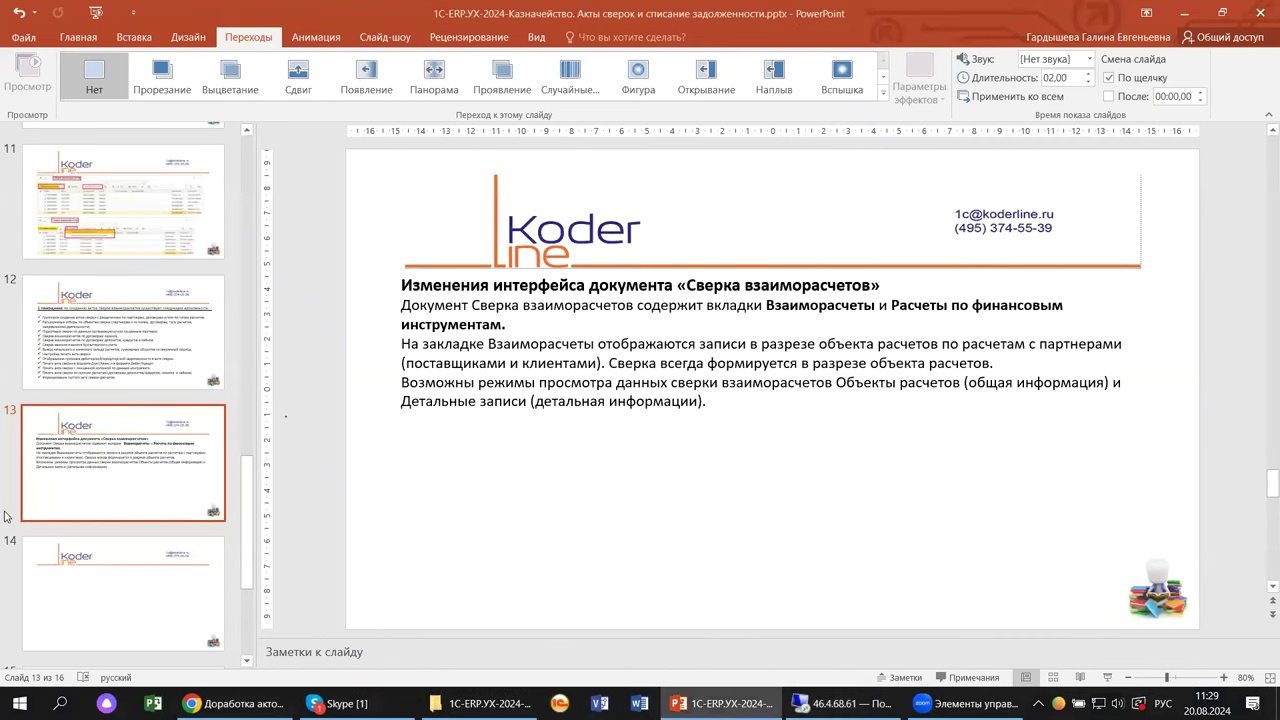
scroll(120, 450, "up", 2)
left_click(182, 370)
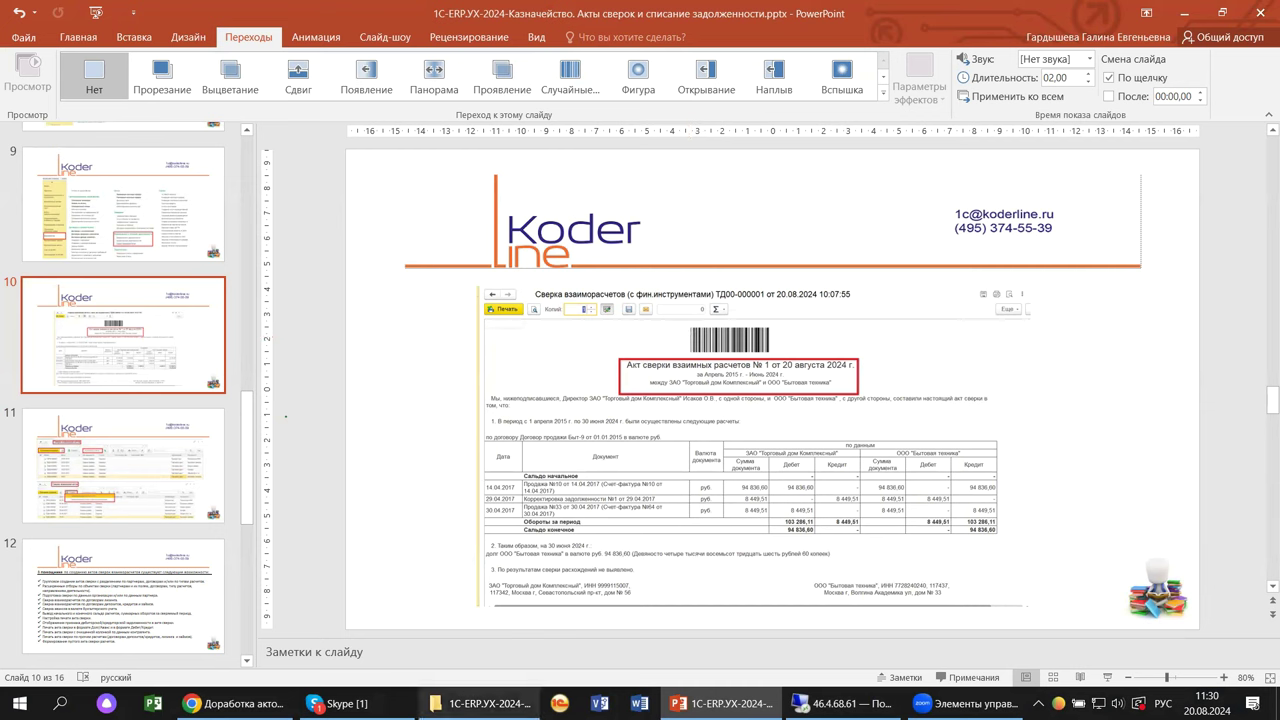
Switch back to the 1C:ERP remote session and close reconciliation ТД00-000002.
mouse_move(478, 703)
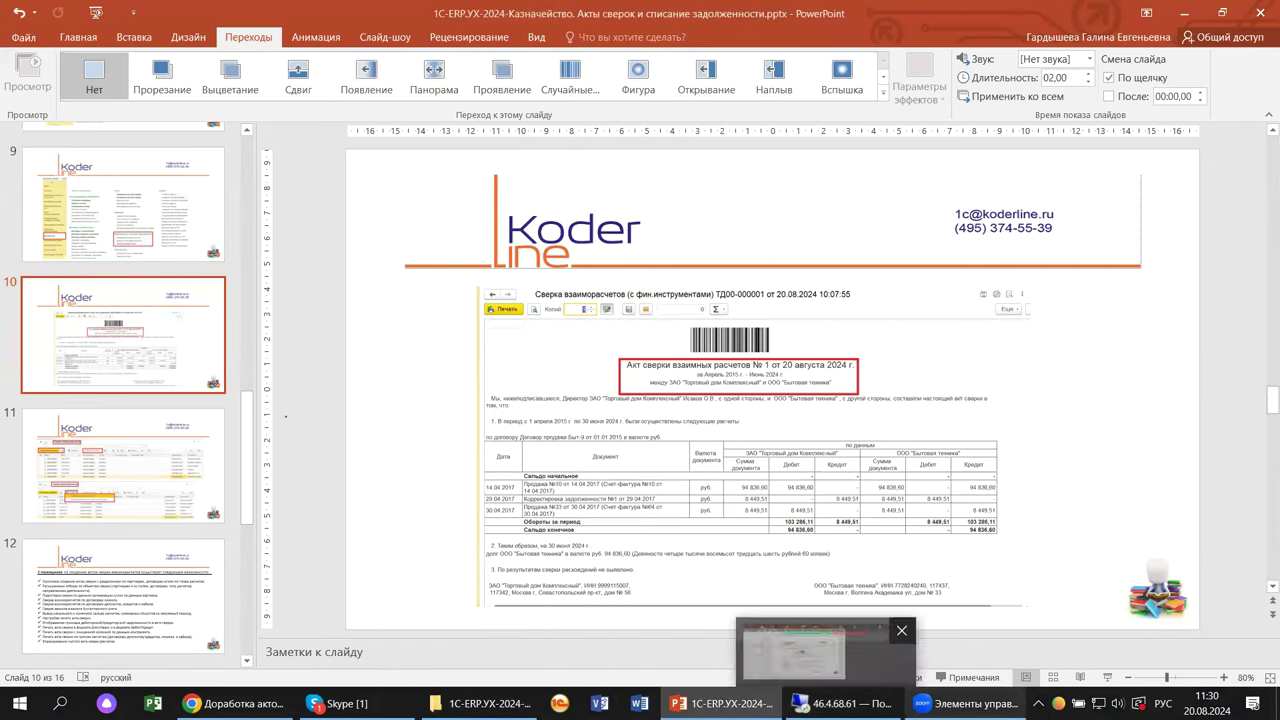
mouse_move(840, 703)
left_click(848, 640)
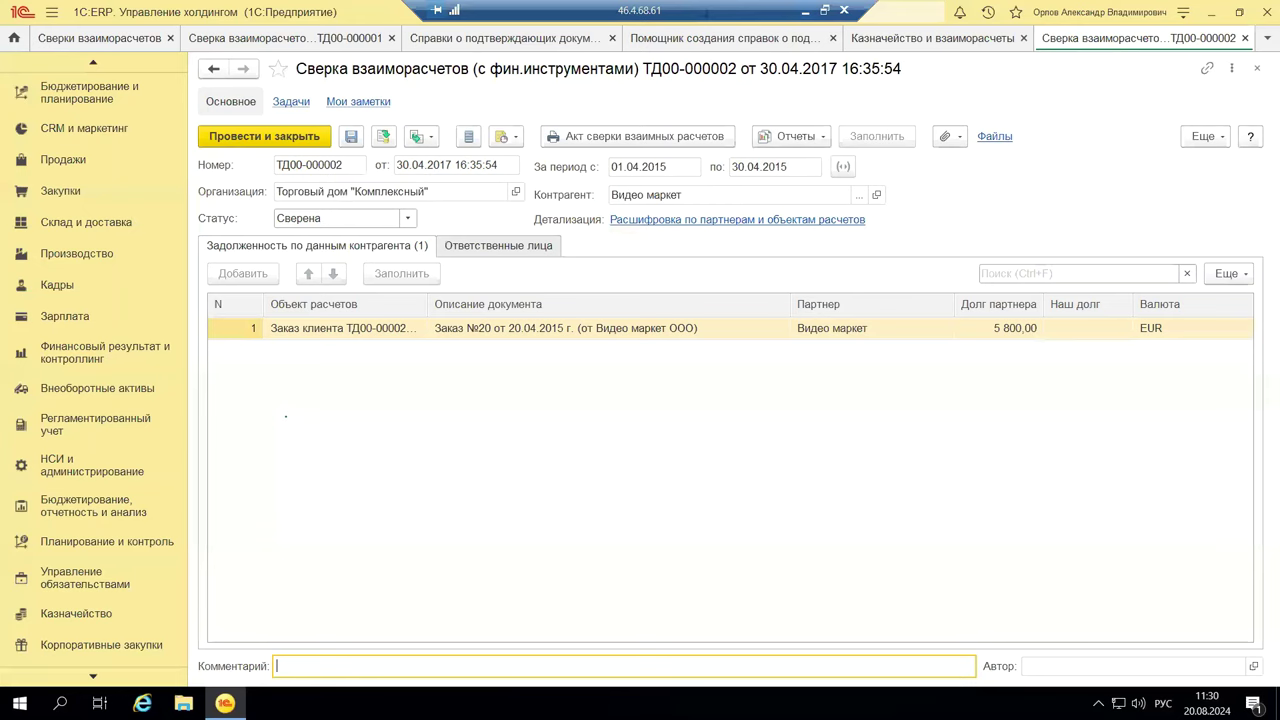
left_click(1258, 69)
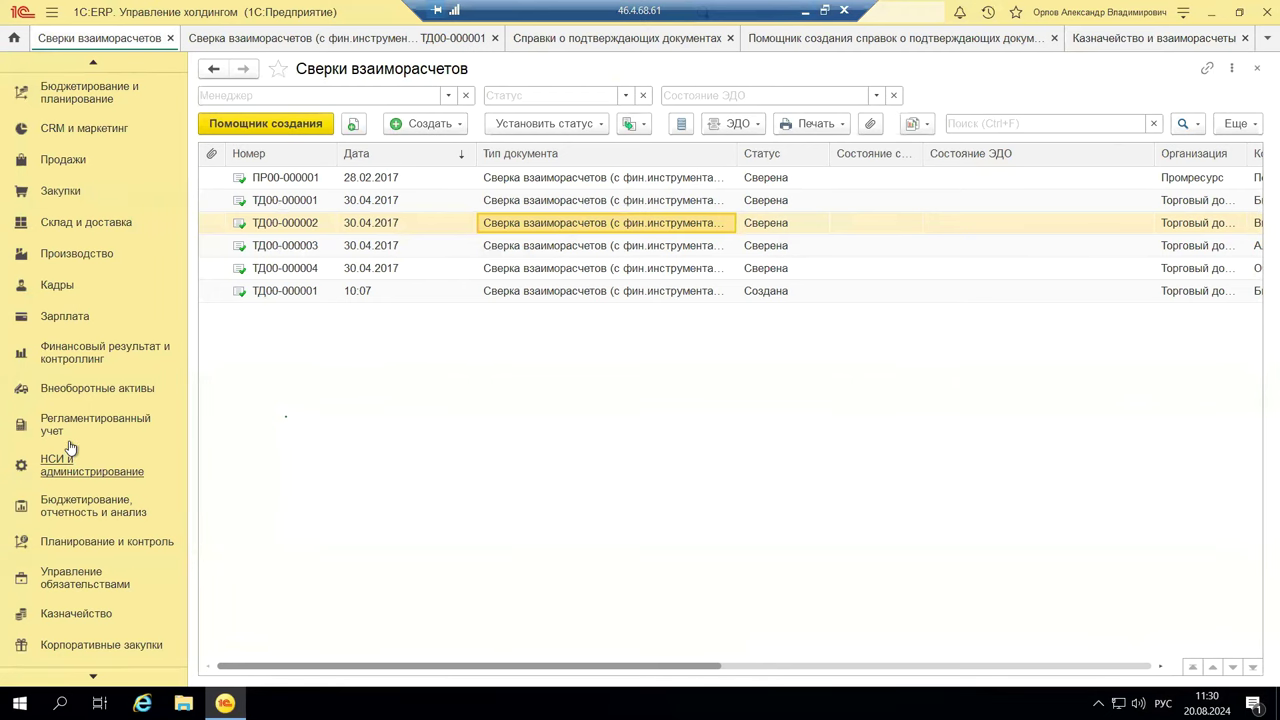
Open the Взаимозачеты задолженности list under Казначейство, and view a blank new offset document before closing it unsaved.
left_click(42, 614)
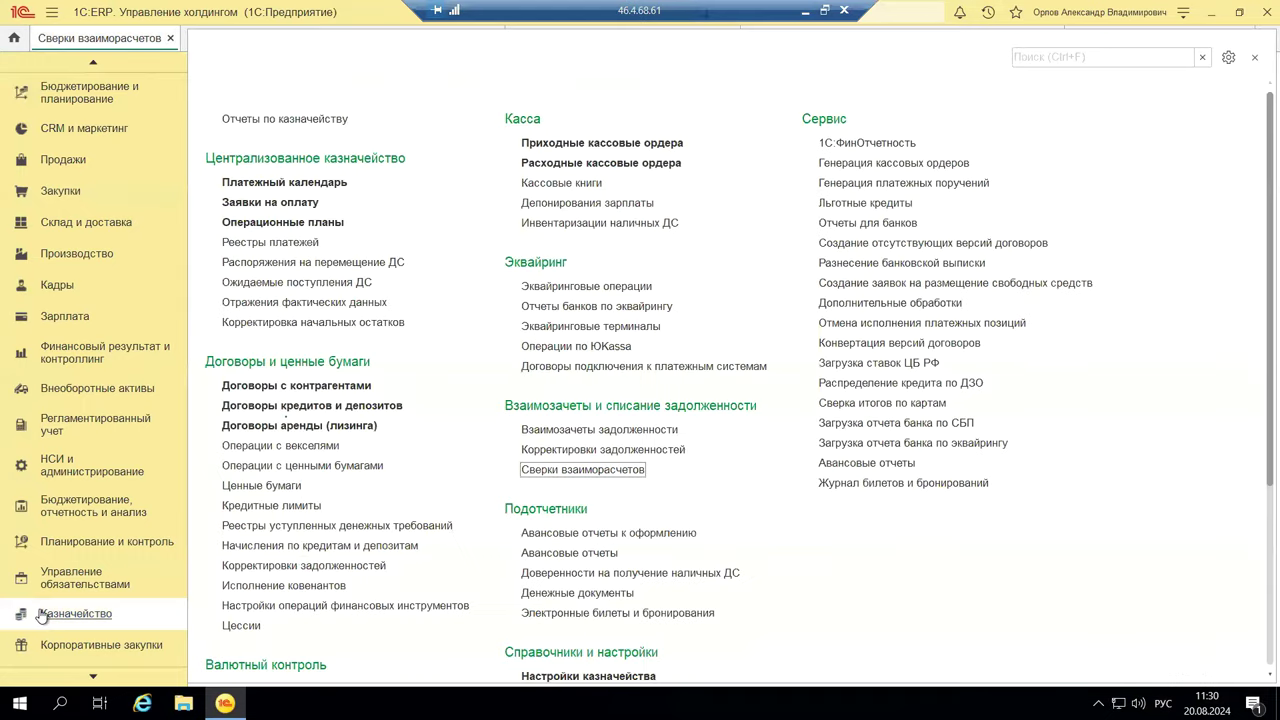
left_click(620, 430)
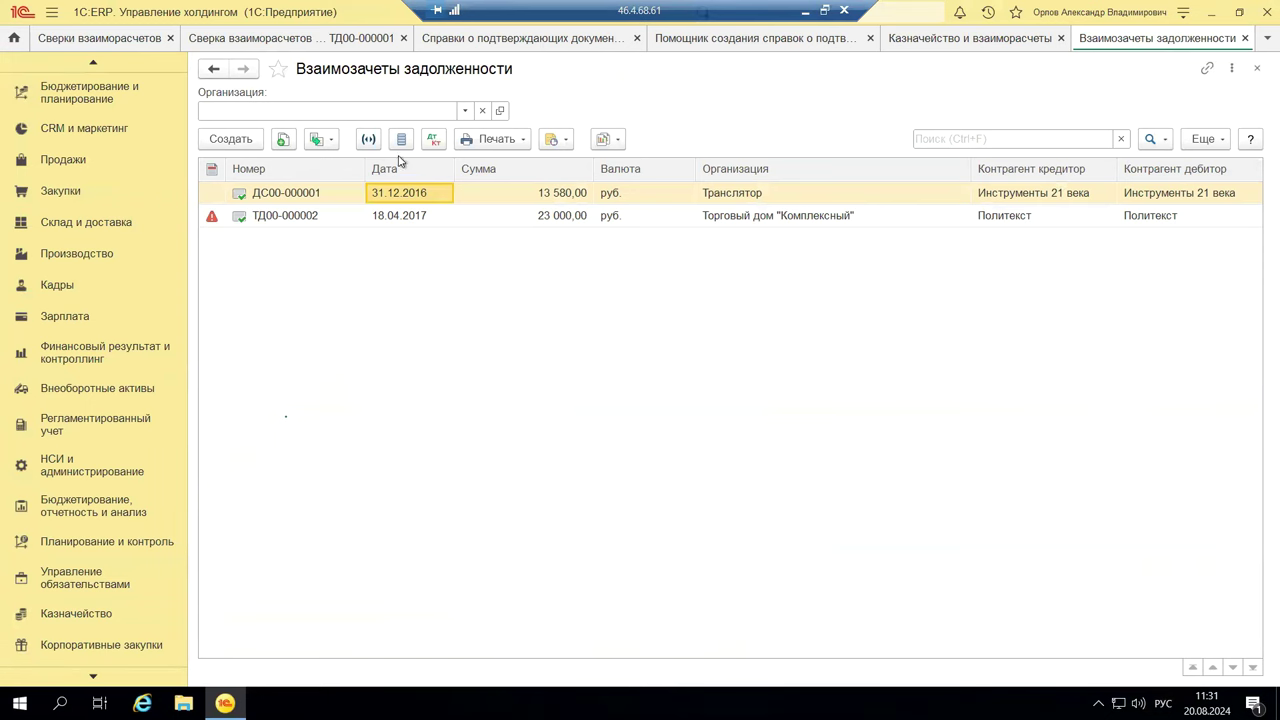
left_click(228, 142)
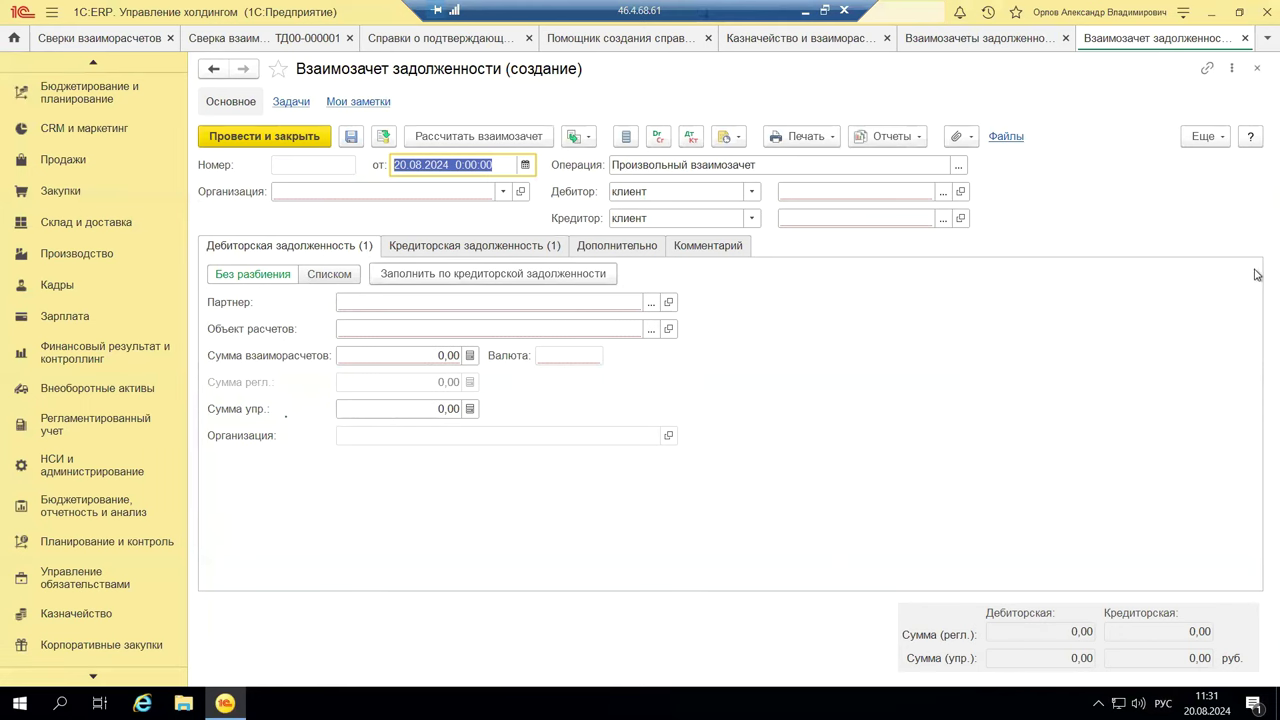
left_click(1258, 70)
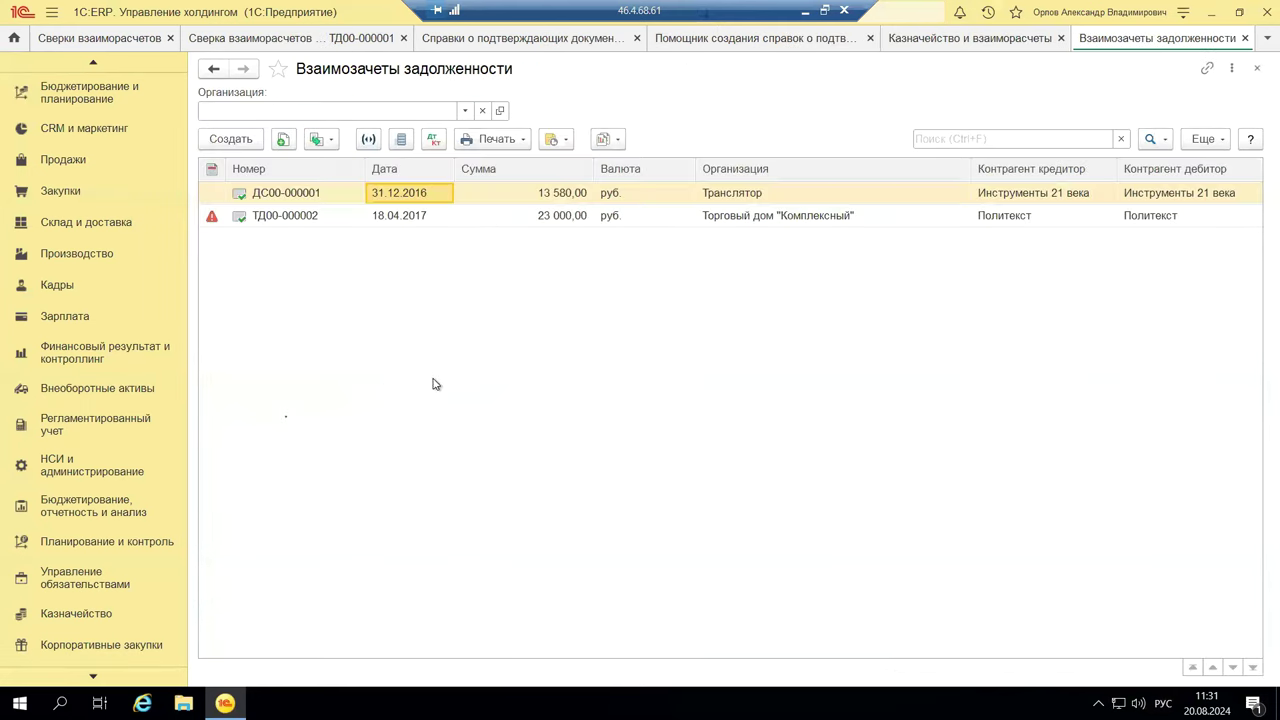
Open debt offset ДС00-000001 and review its operation setup assistant, recipients and additional details without changing them.
double_click(399, 197)
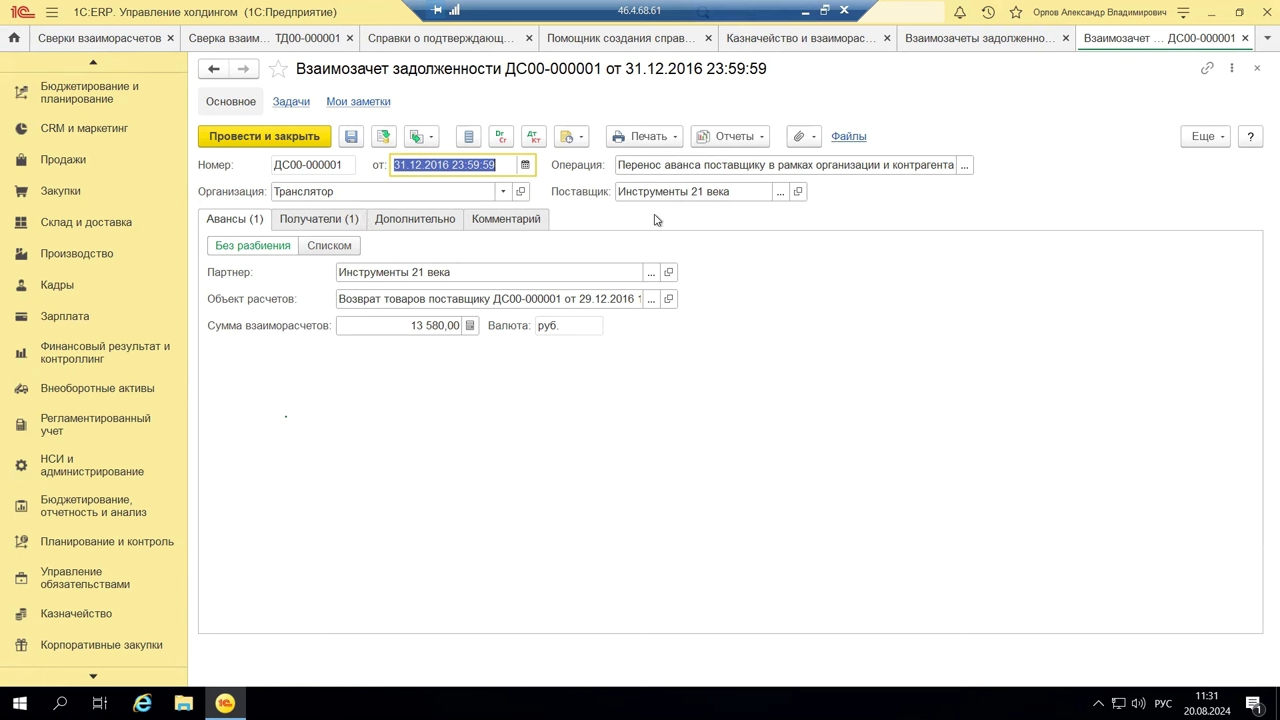
left_click(965, 166)
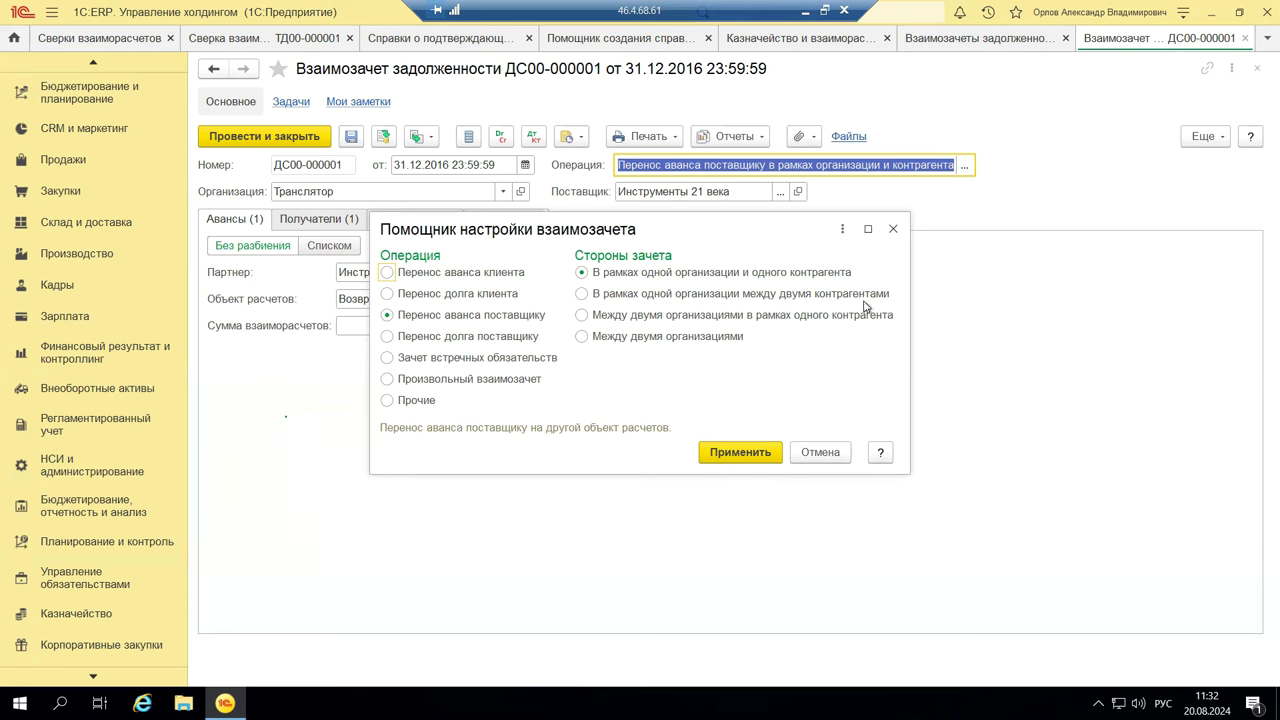
left_click(895, 228)
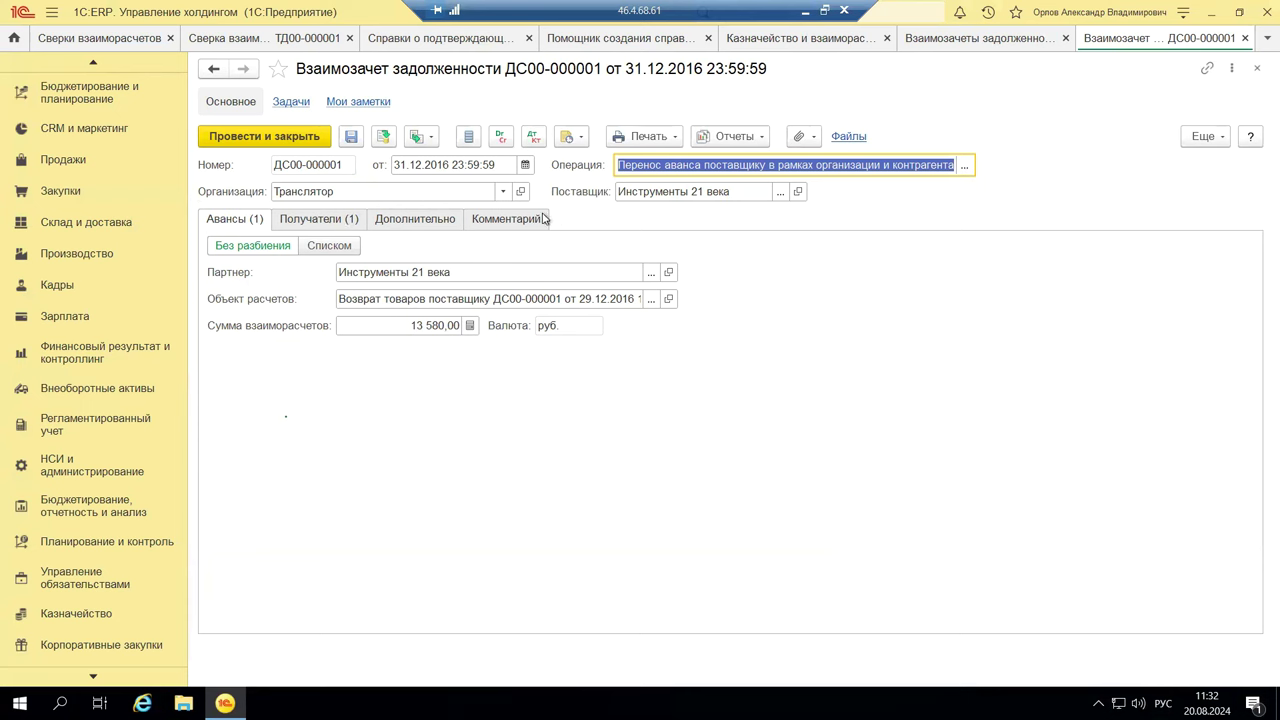
left_click(320, 219)
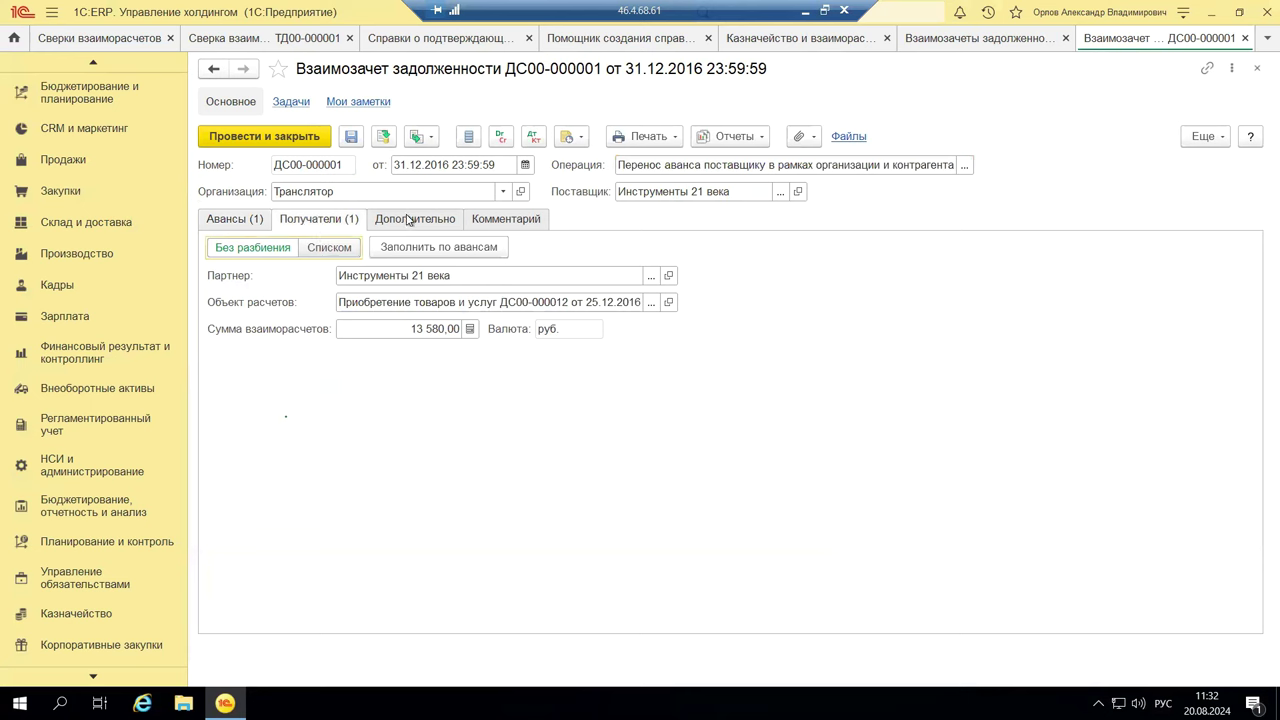
left_click(408, 220)
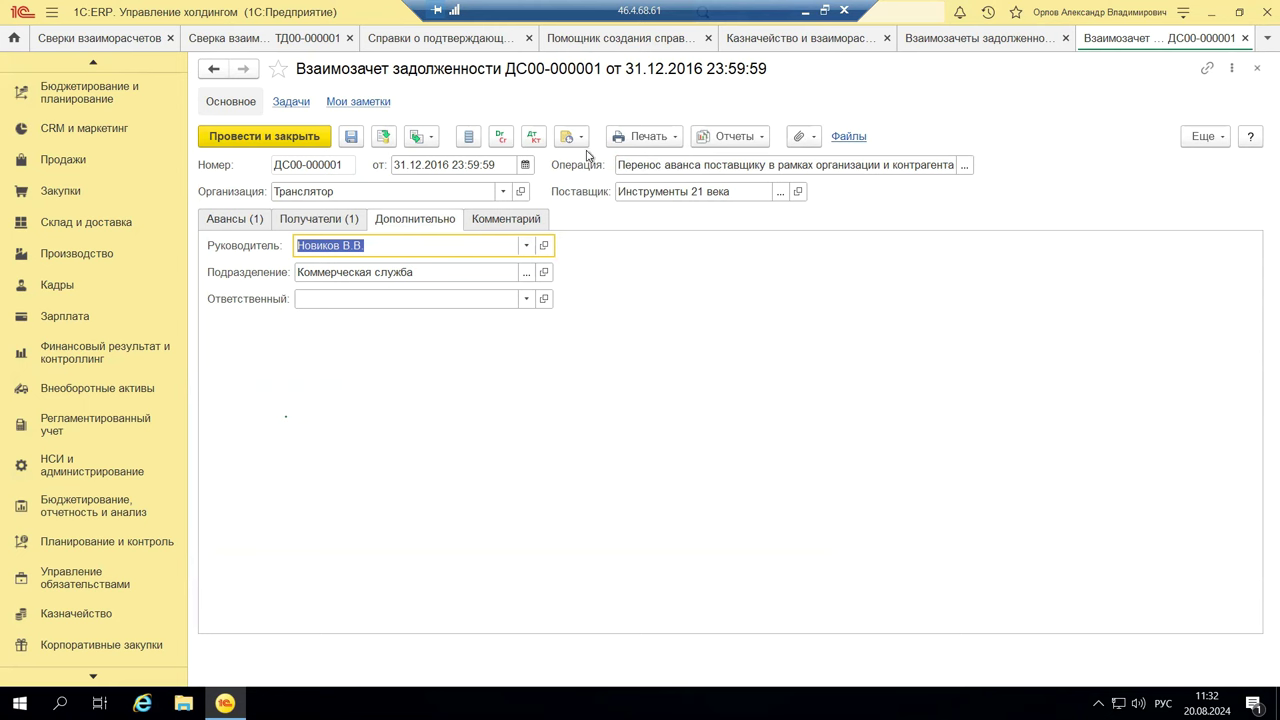
Check which print forms and reports are available for debt offset ДС00-000001.
left_click(618, 138)
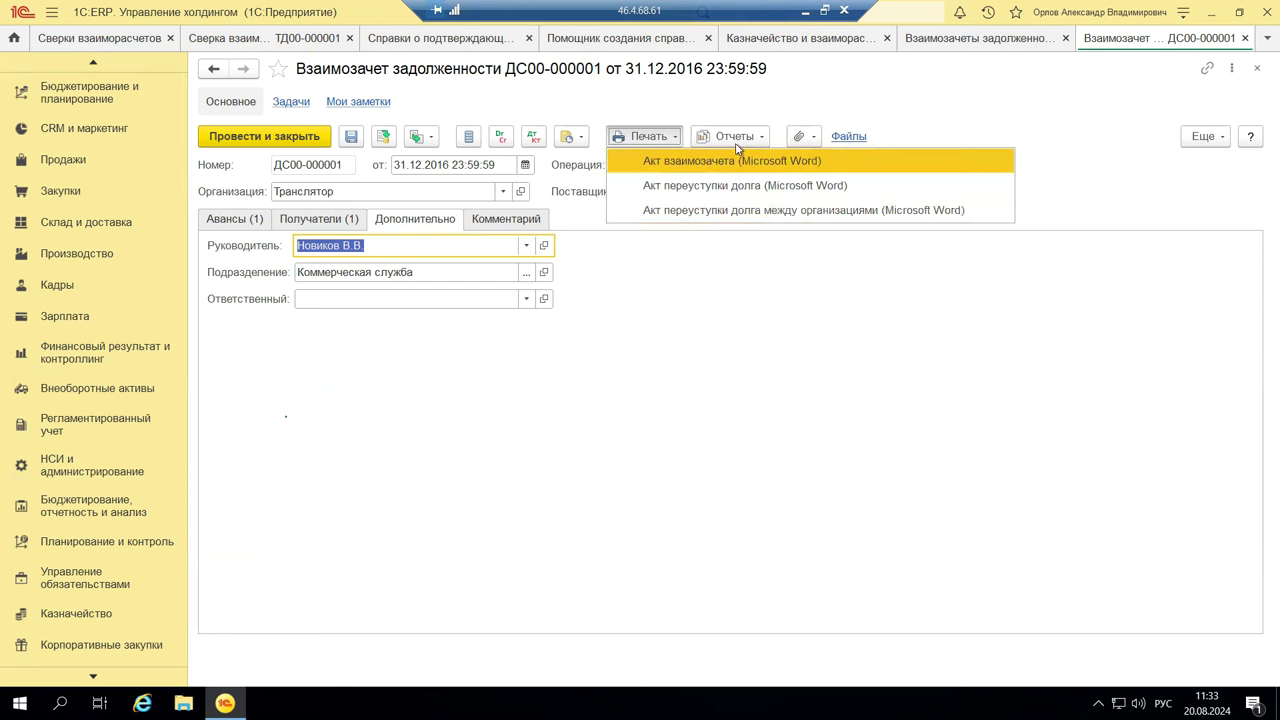
left_click(940, 104)
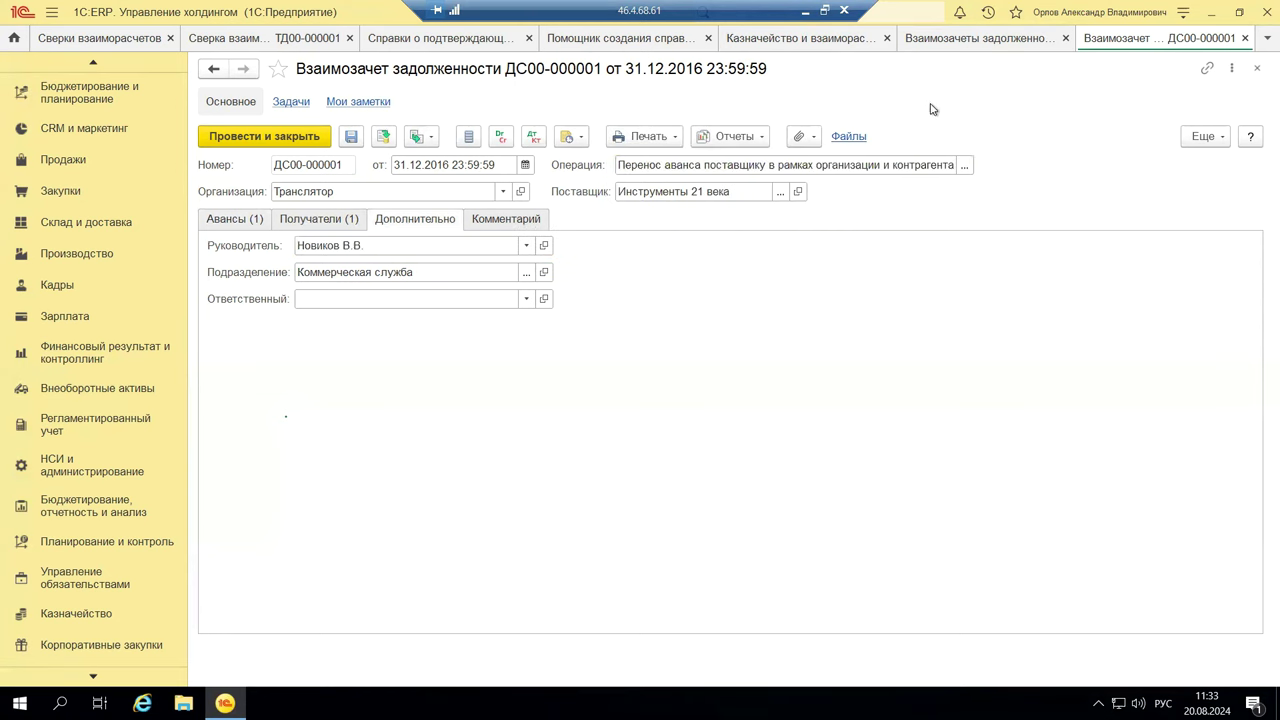
left_click(762, 140)
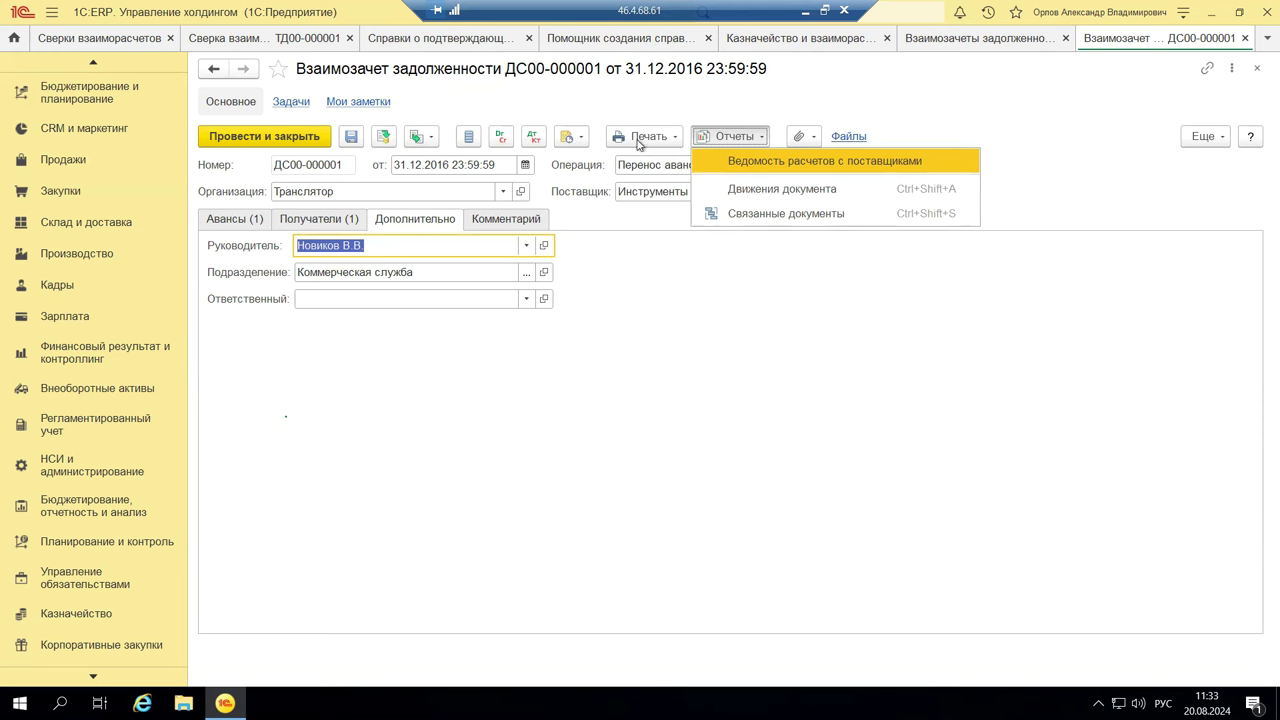
key("Up")
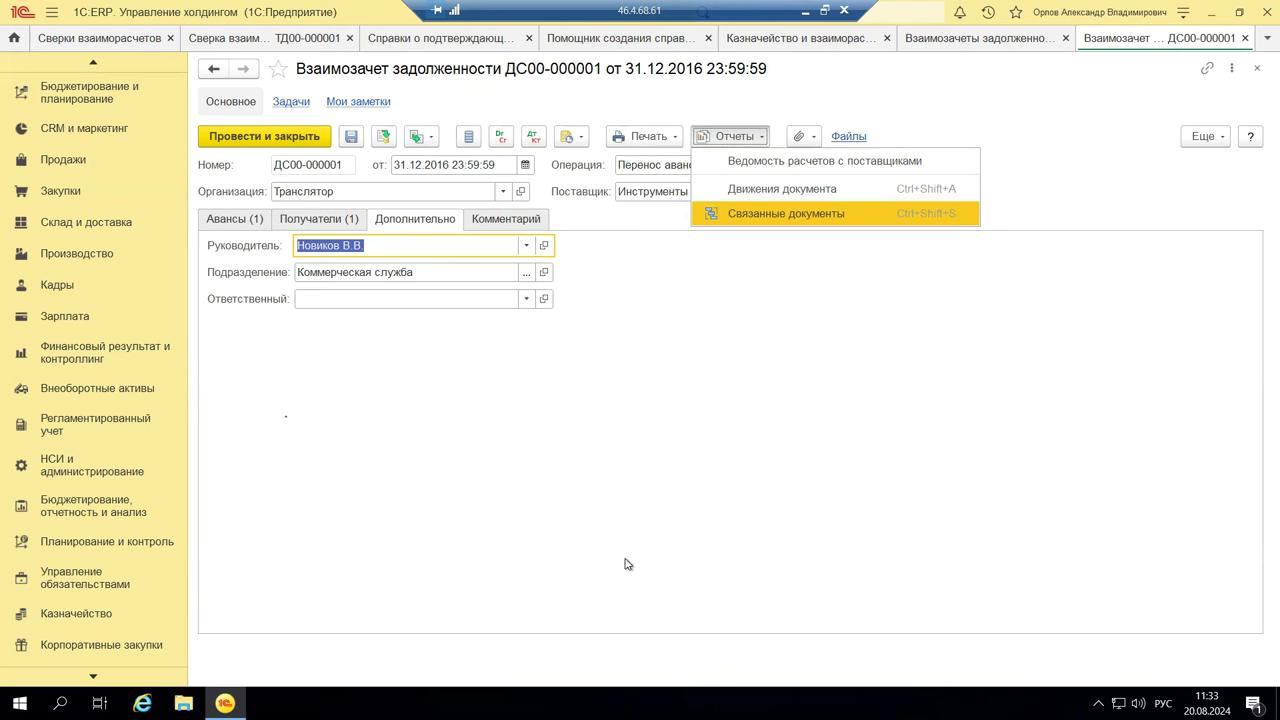
View the Движения документа report for offset ДС00-000001, and close the report, the offset and the Взаимозачеты задолженности list.
left_click(835, 190)
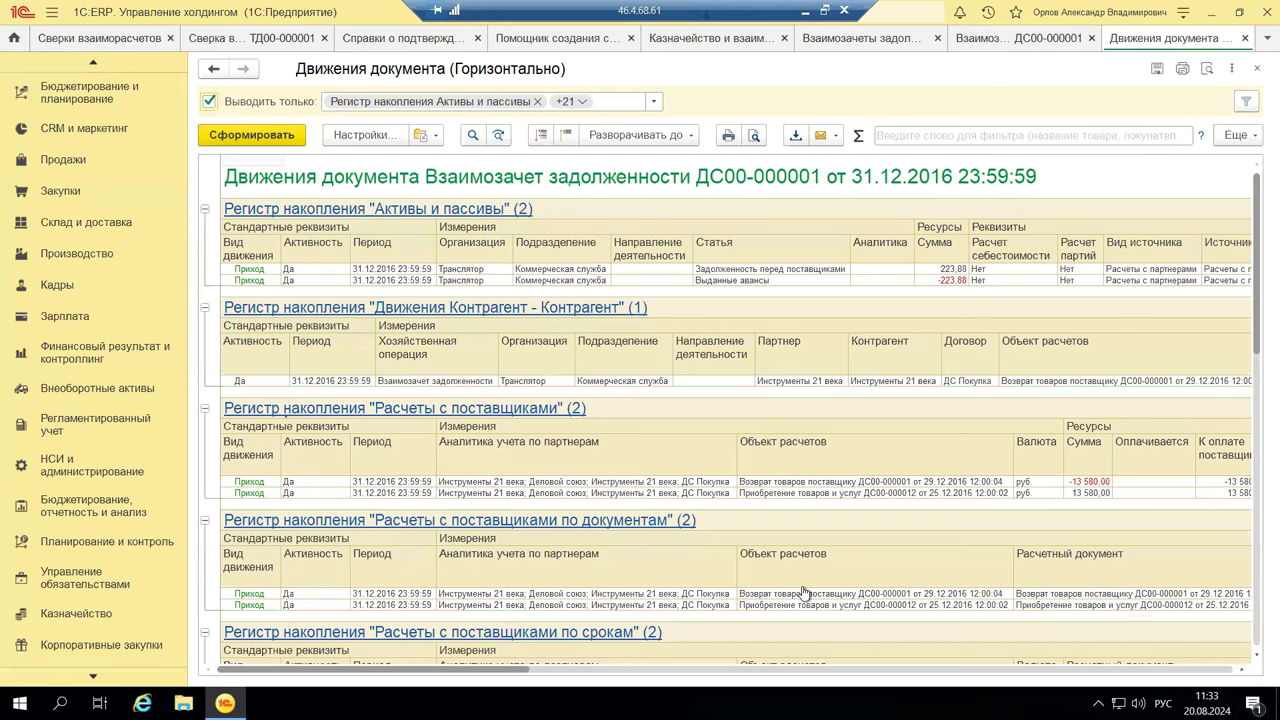
left_click(1259, 68)
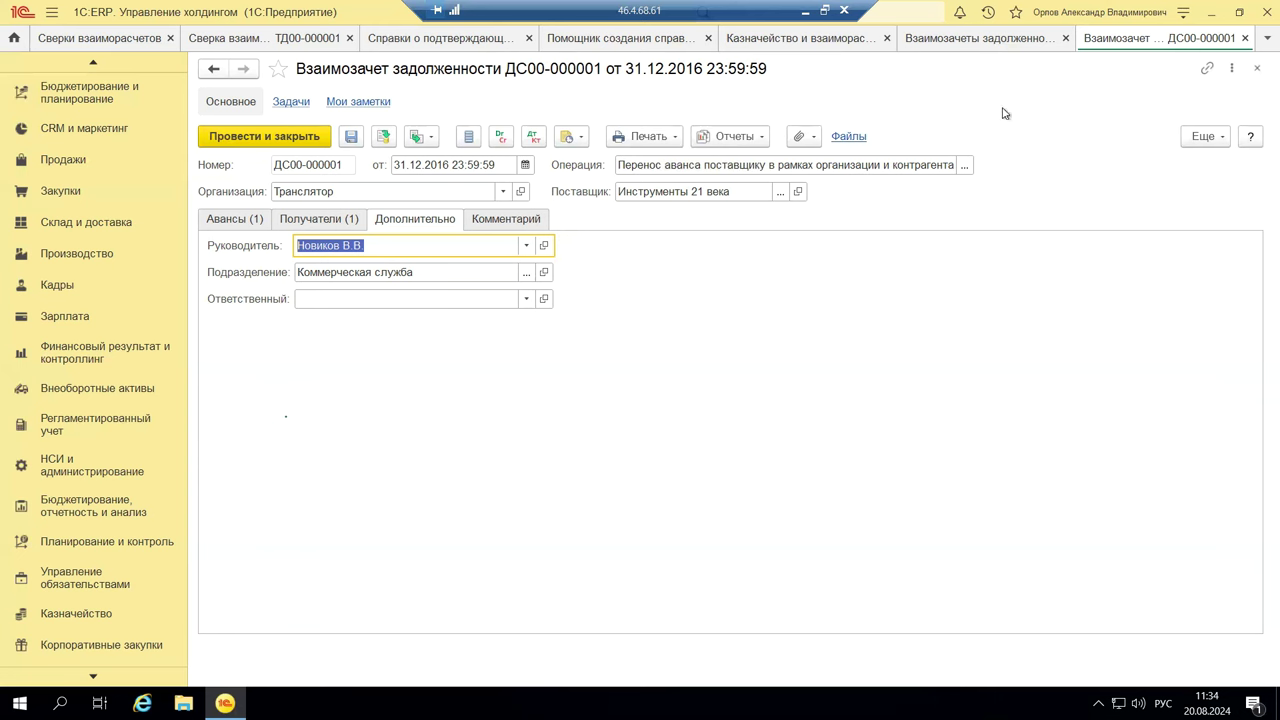
left_click(1257, 68)
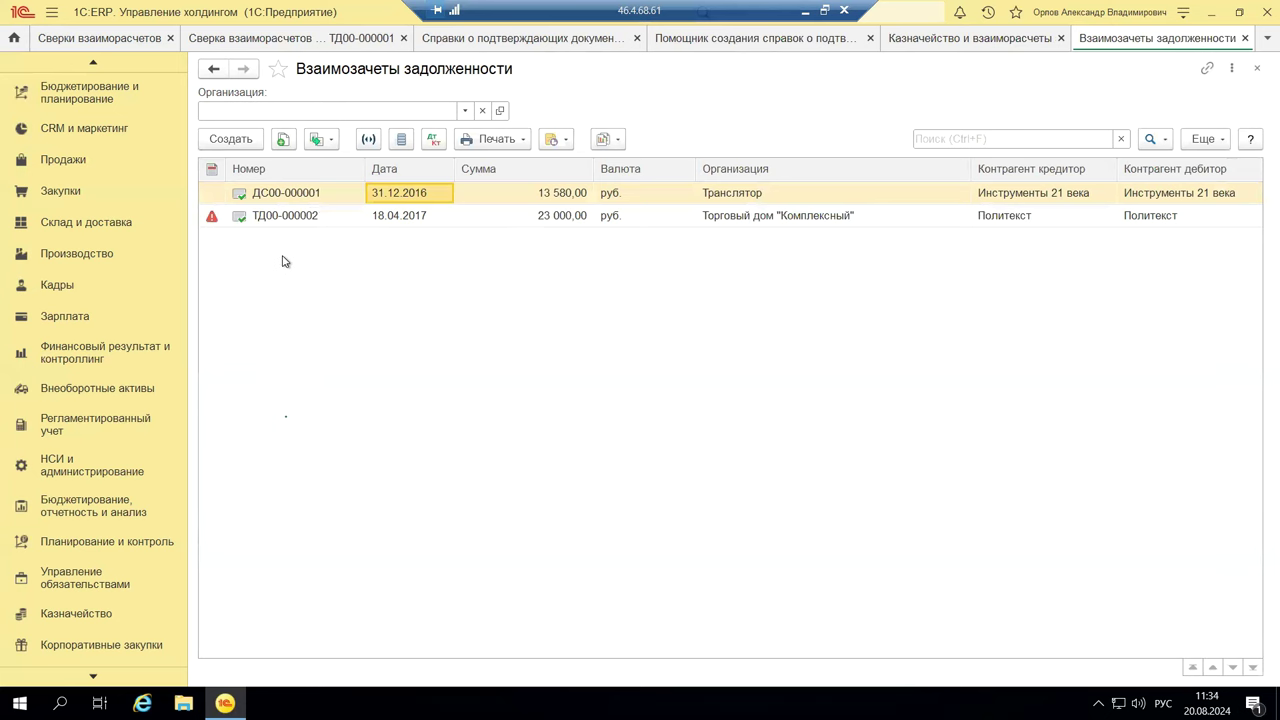
left_click(1257, 68)
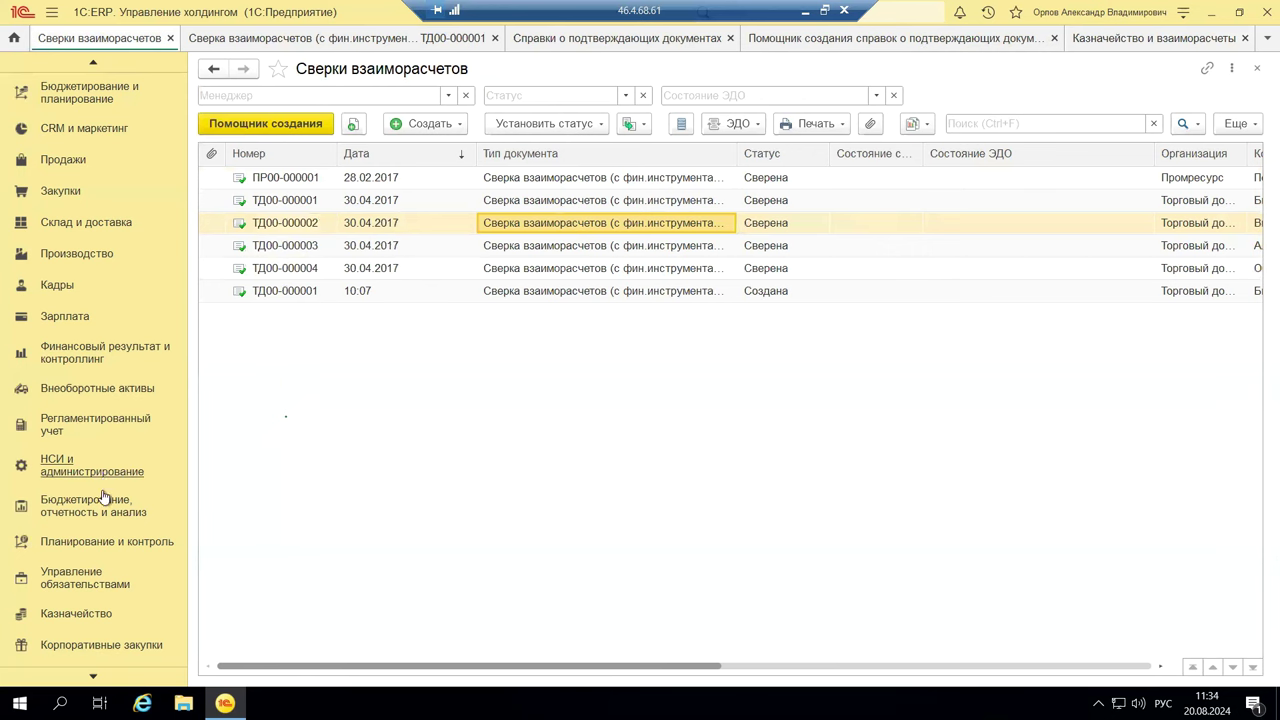
Open debt adjustment ТД00-000001 from Корректировки задолженностей under Казначейство and check its available operation and debt types without changing them.
left_click(100, 613)
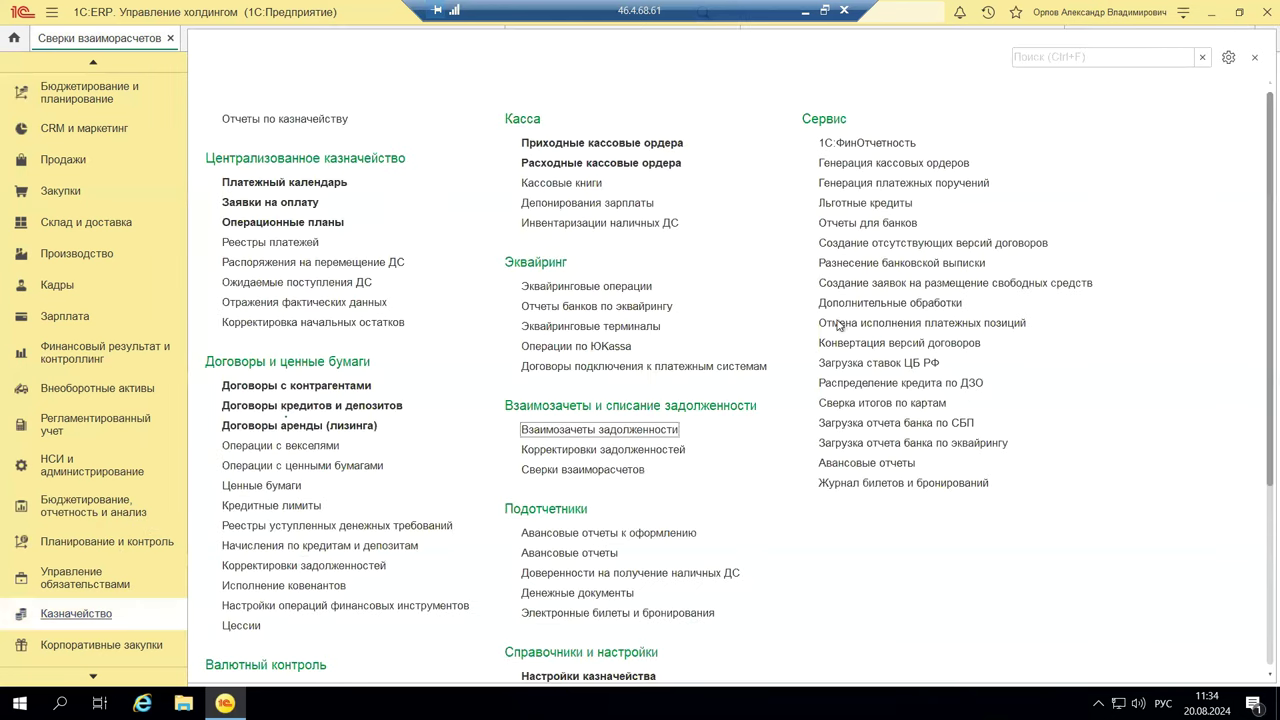
left_click(614, 450)
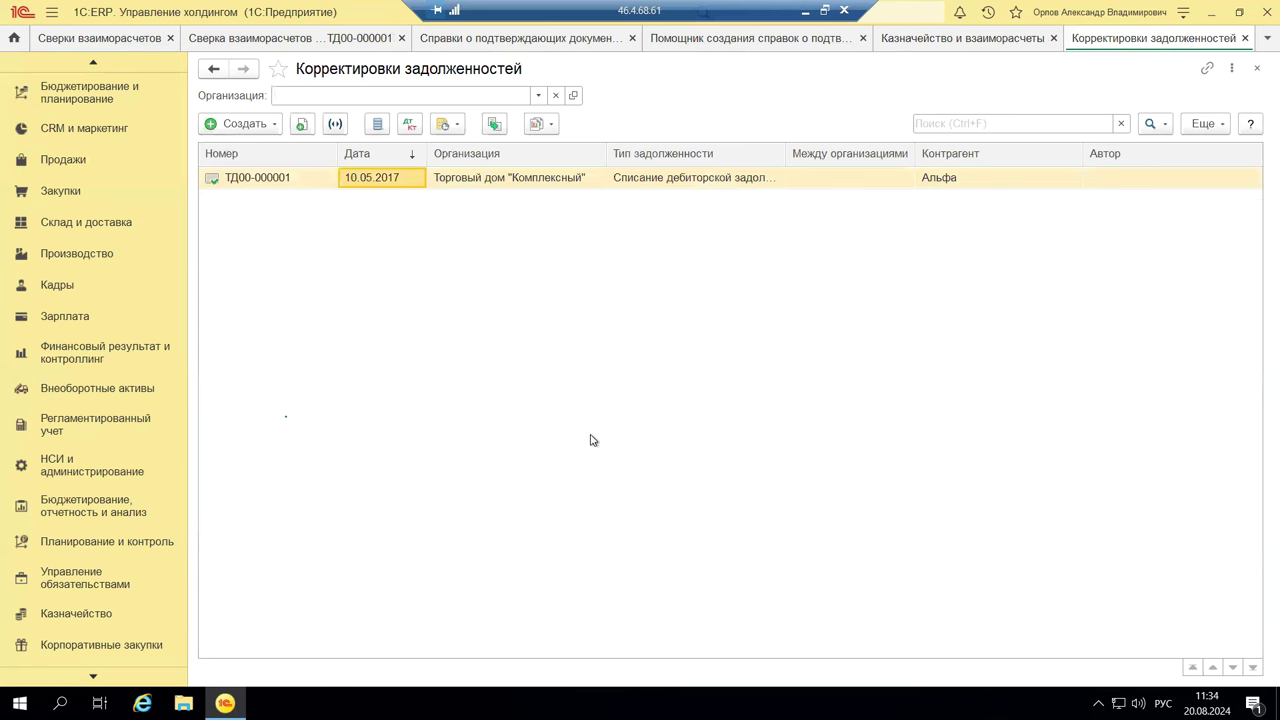
double_click(644, 187)
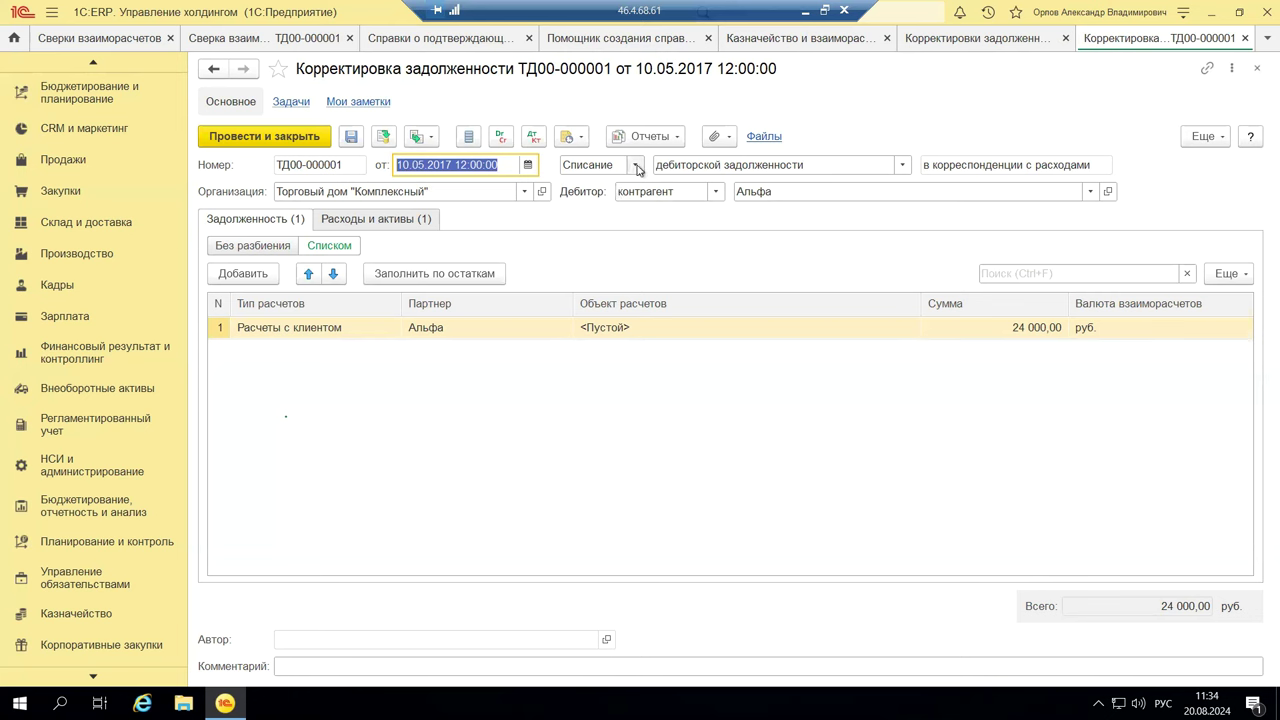
left_click(637, 165)
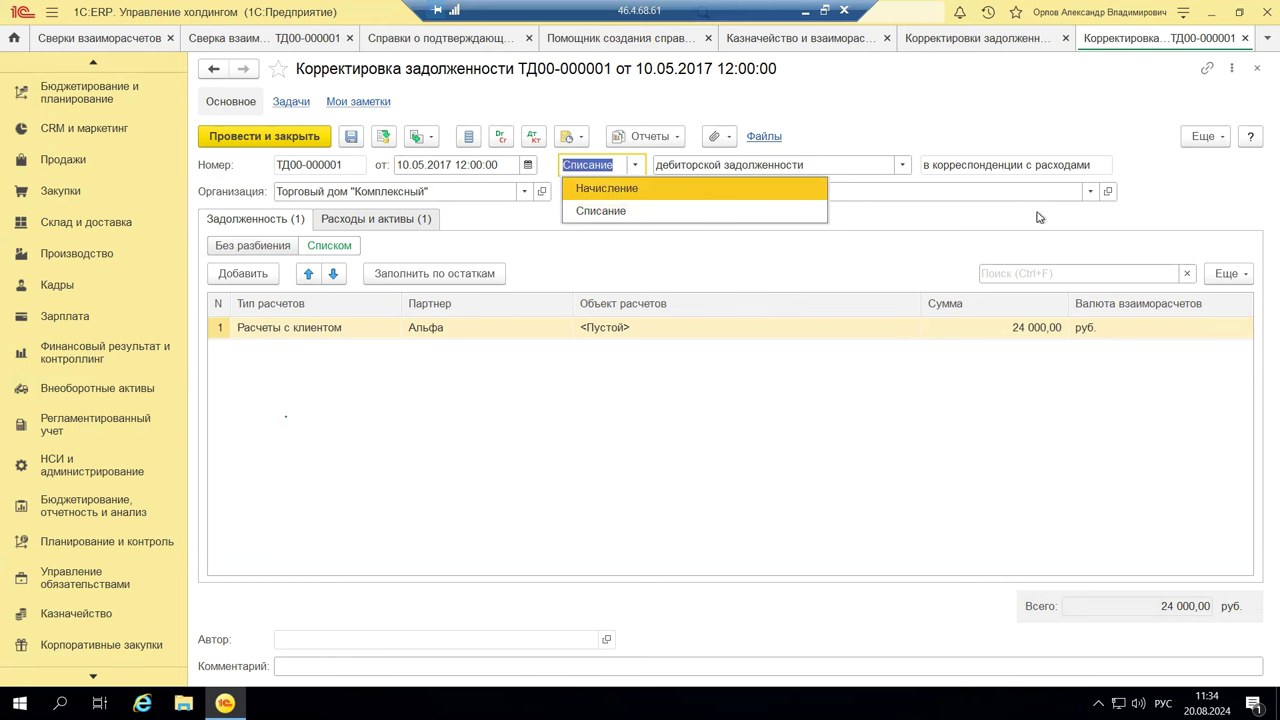
left_click(904, 165)
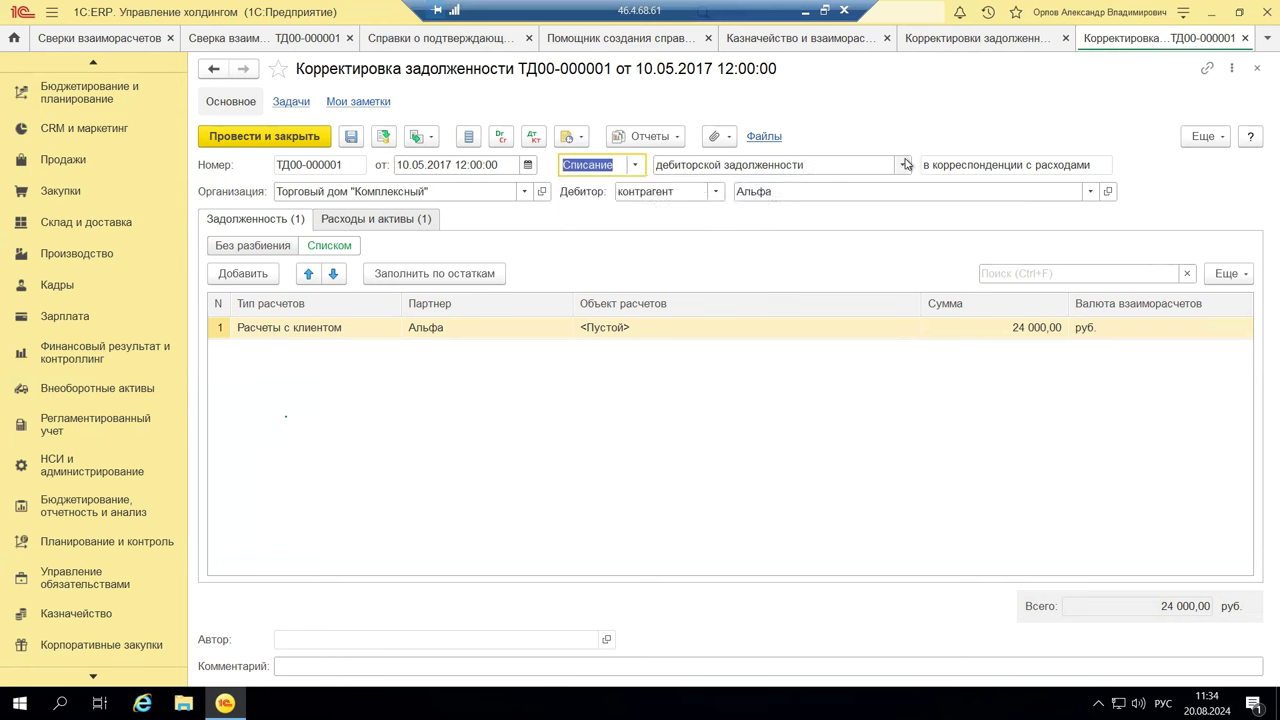
left_click(904, 165)
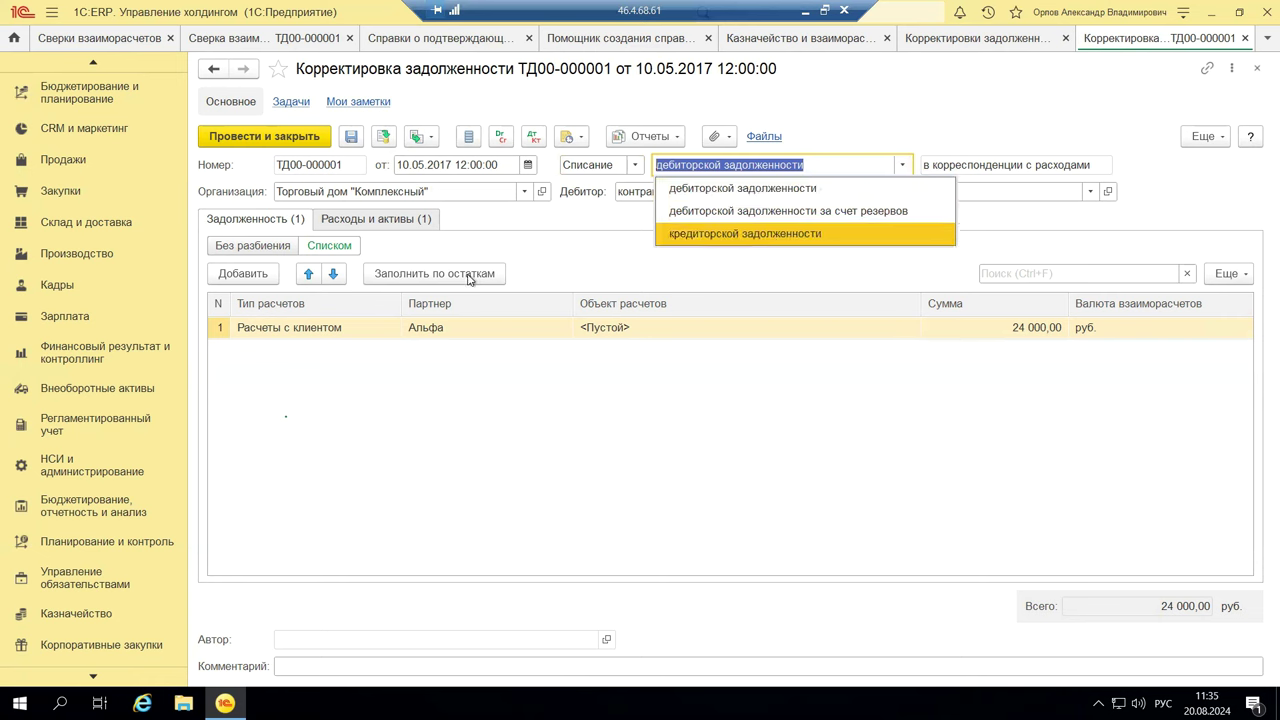
View the adjustment's Расходы и активы details, and close the adjustment and the Корректировки задолженностей list.
left_click(393, 222)
left_click(347, 222)
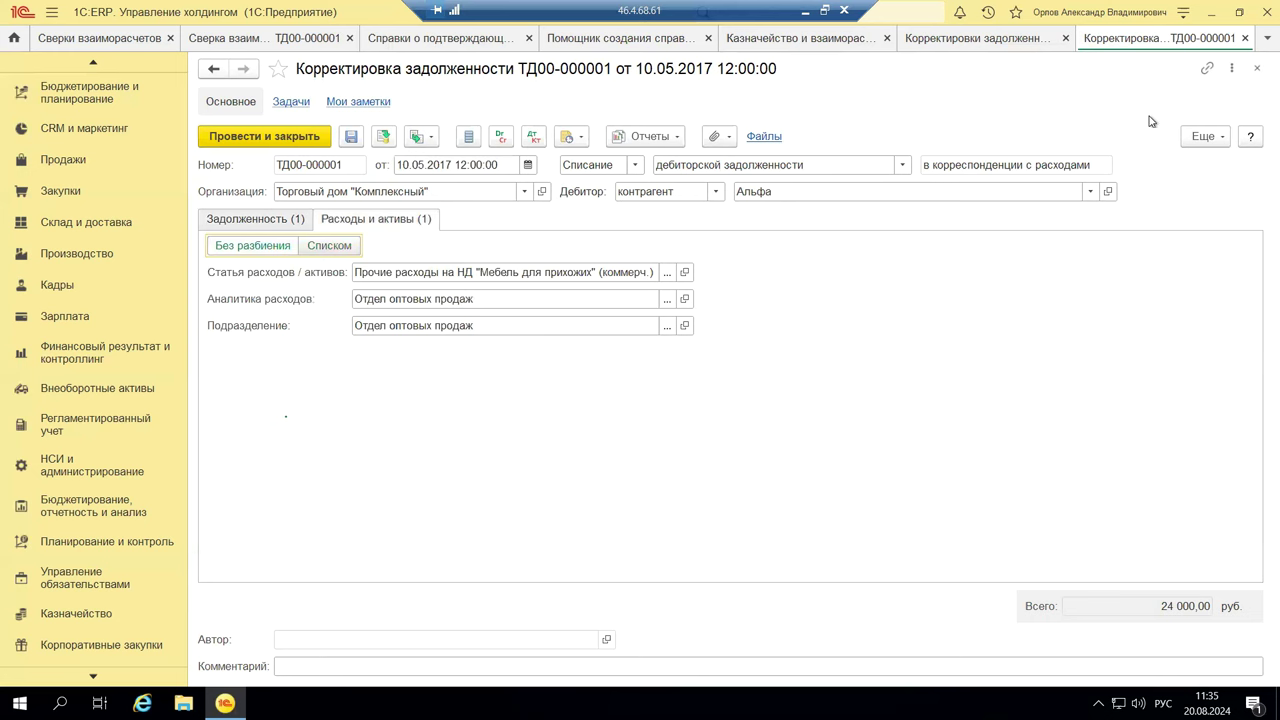
left_click(1259, 69)
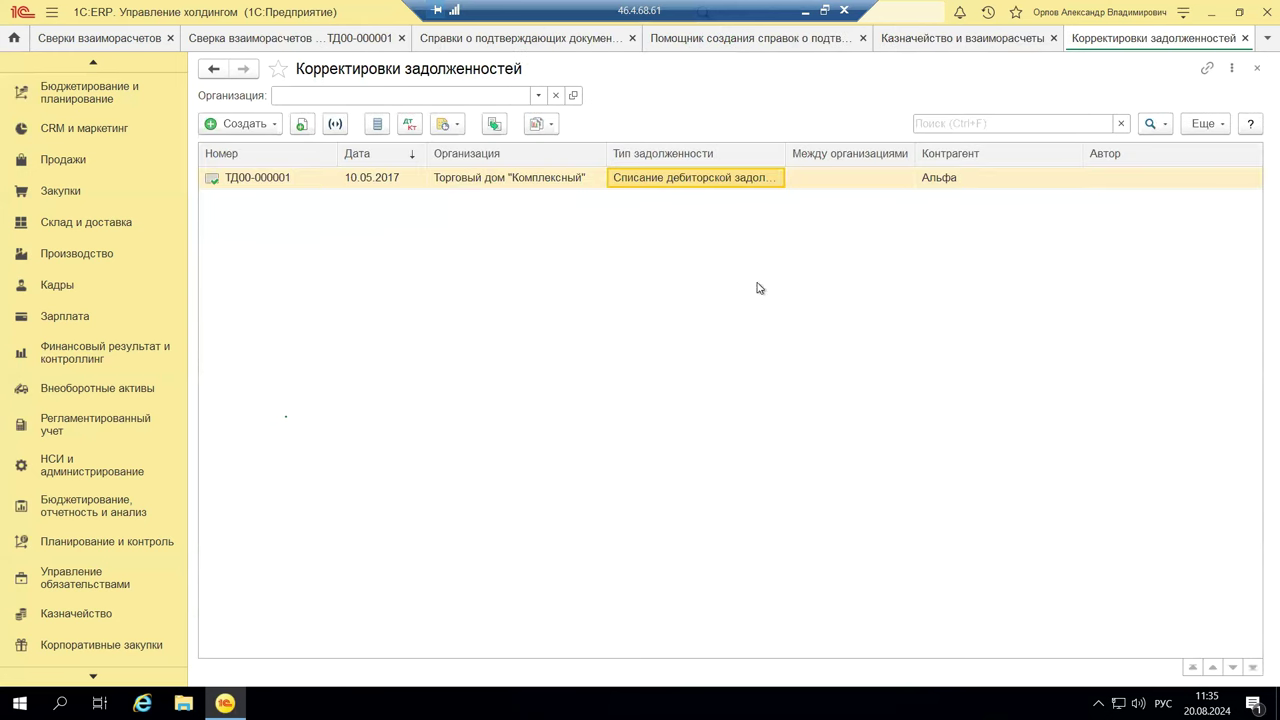
left_click(1257, 68)
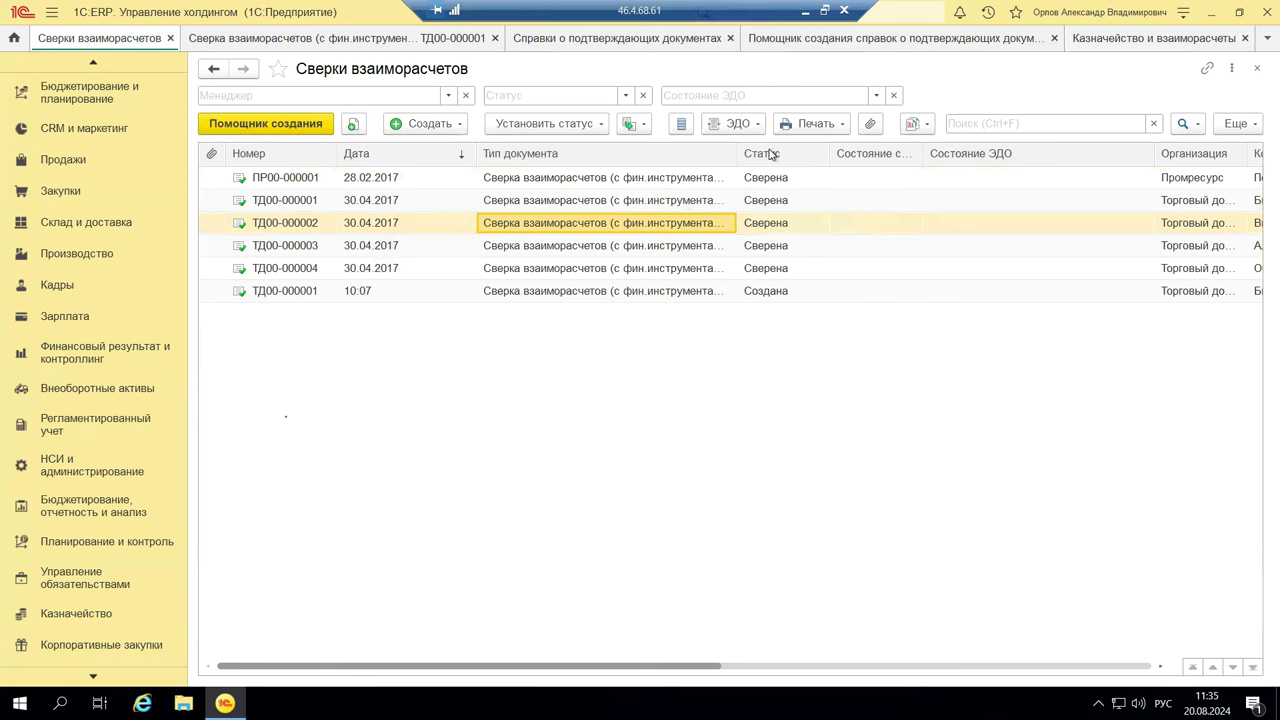
Check the print forms available for settlement reconciliation ТД00-000002, and open the document to view it before closing it.
left_click(806, 124)
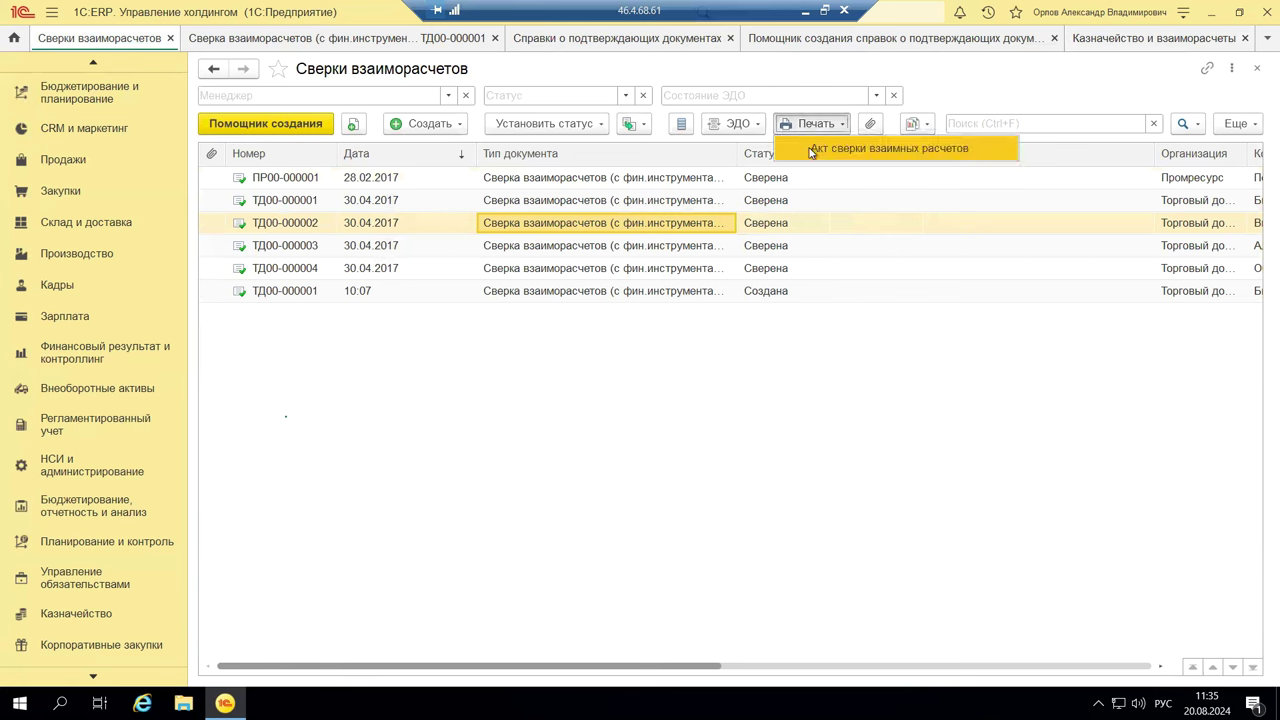
left_click(528, 226)
double_click(528, 226)
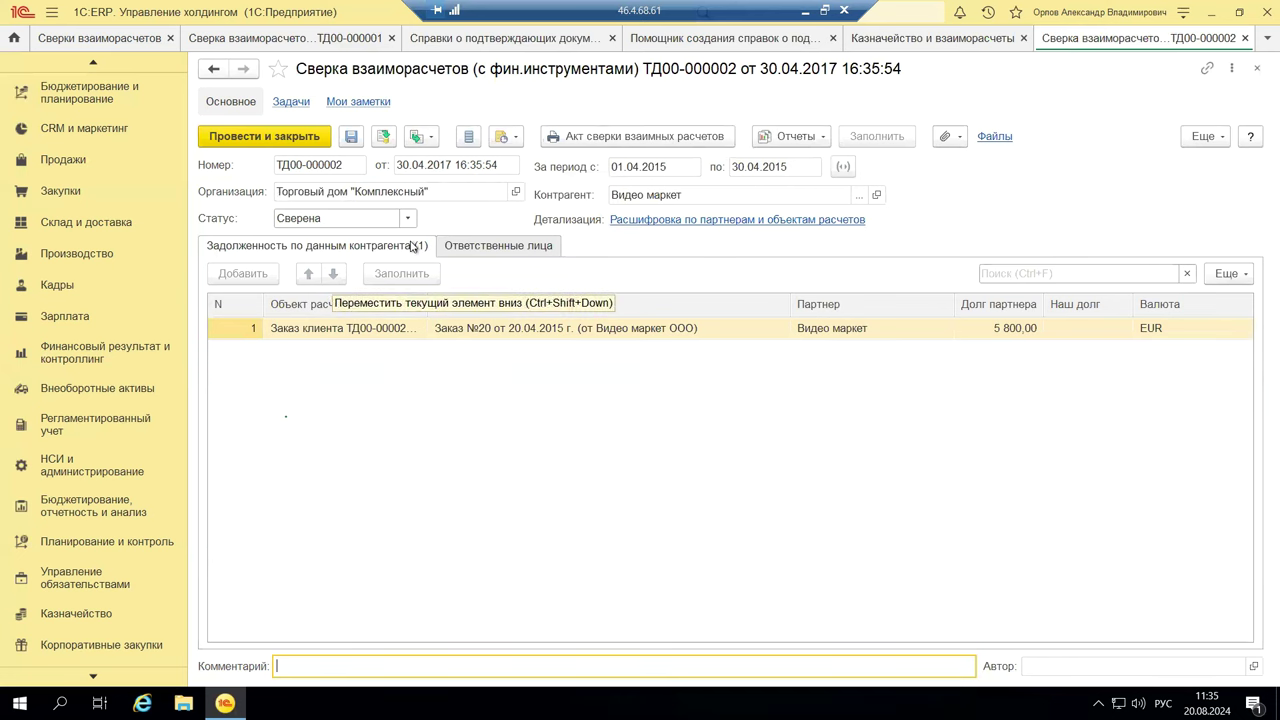
left_click(1259, 68)
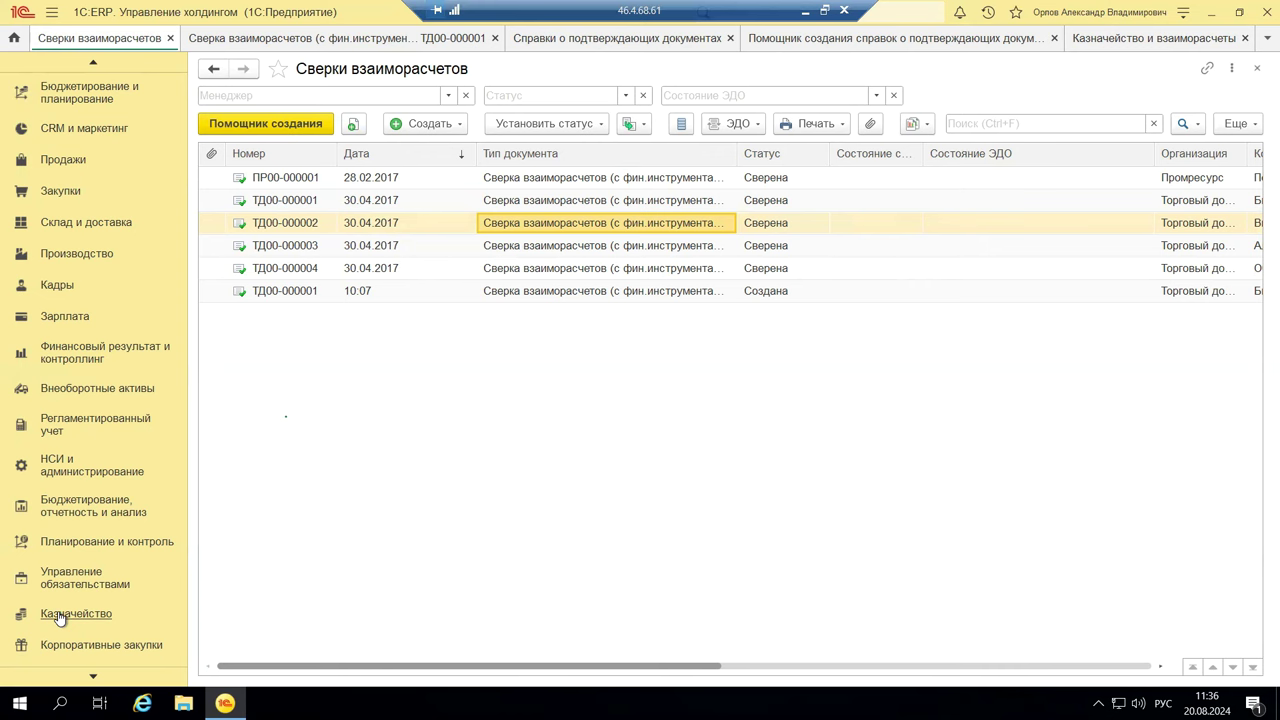
Open Сведения о валютных операциях under Казначейство, start a new document and check which documents can be created based on it.
left_click(60, 616)
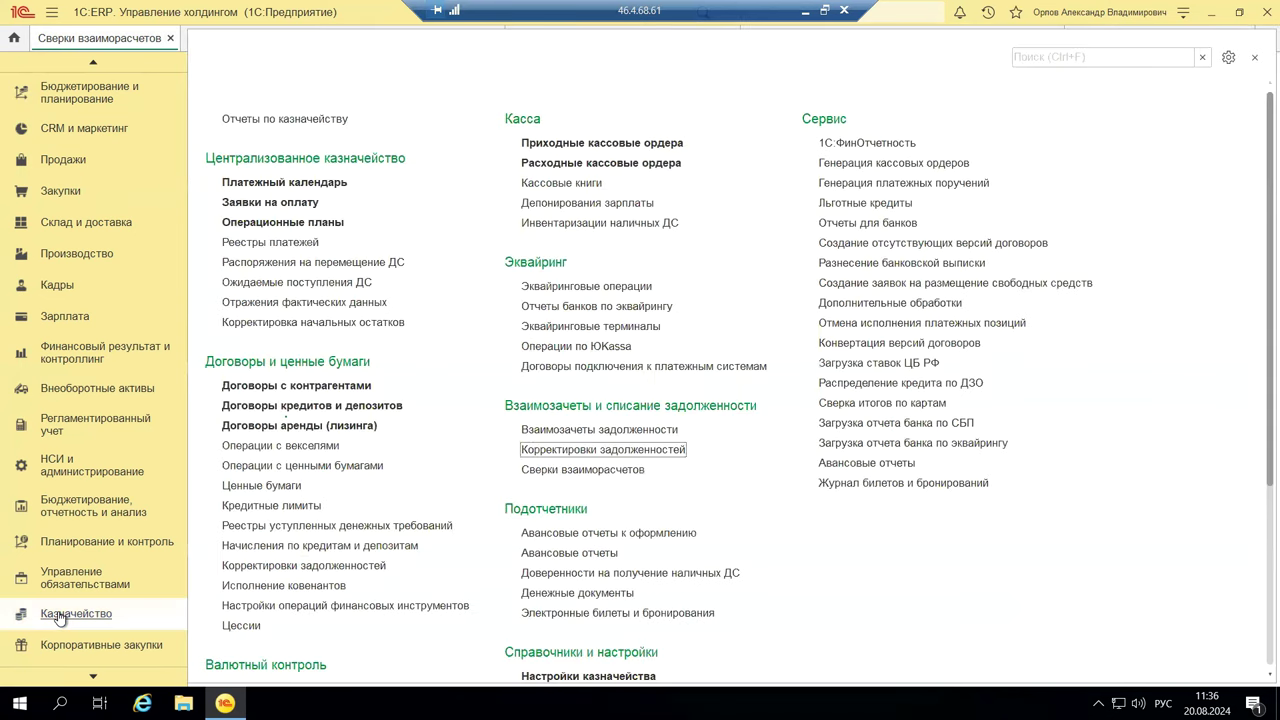
scroll(487, 578, "down", 3)
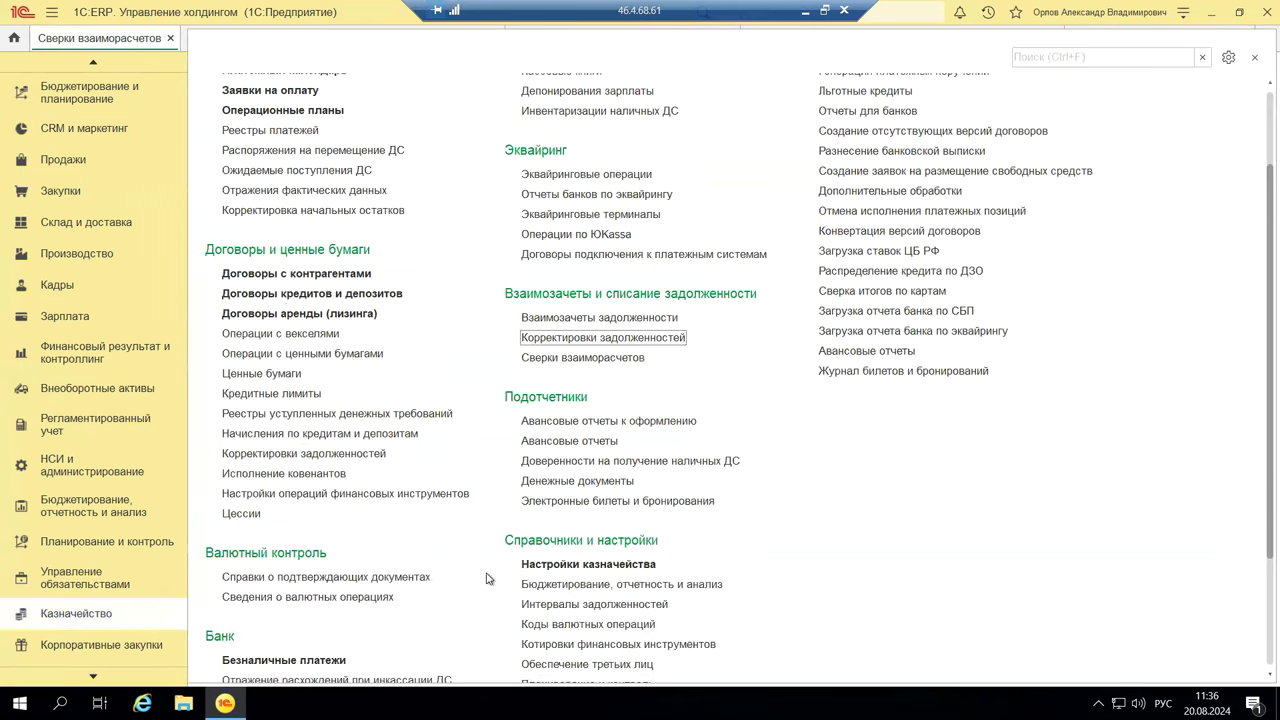
scroll(487, 578, "down", 1)
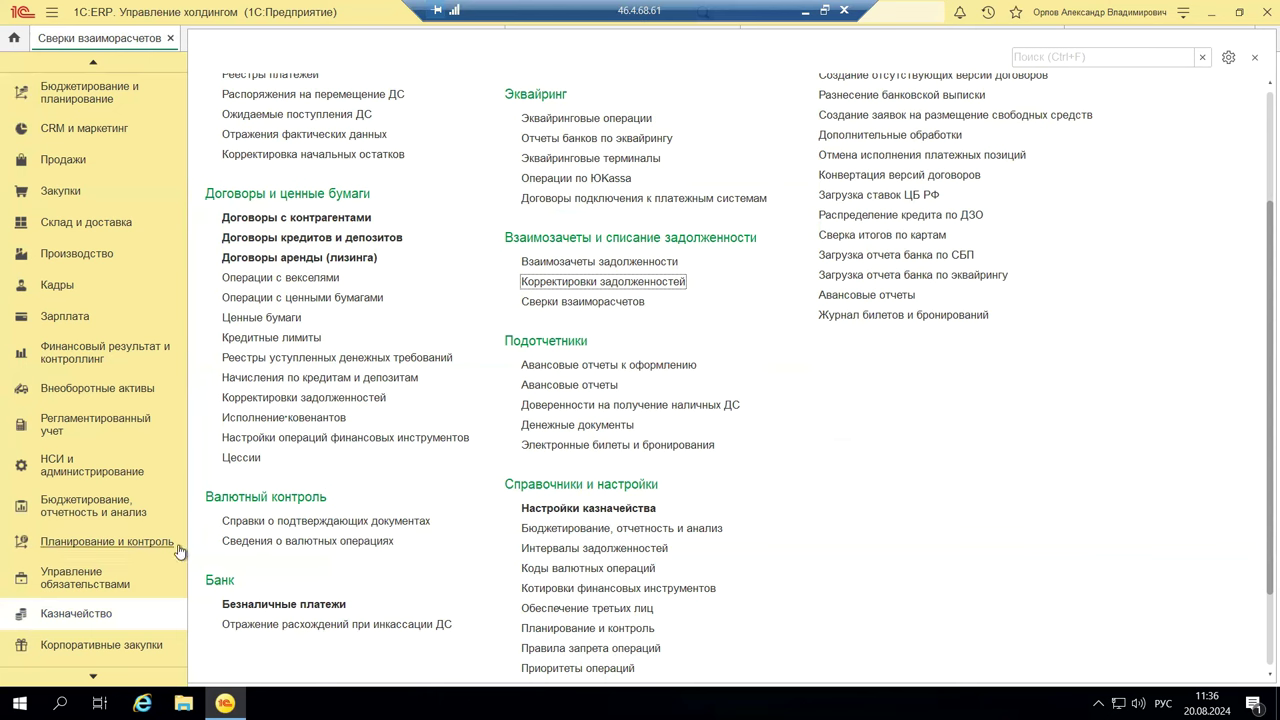
left_click(257, 541)
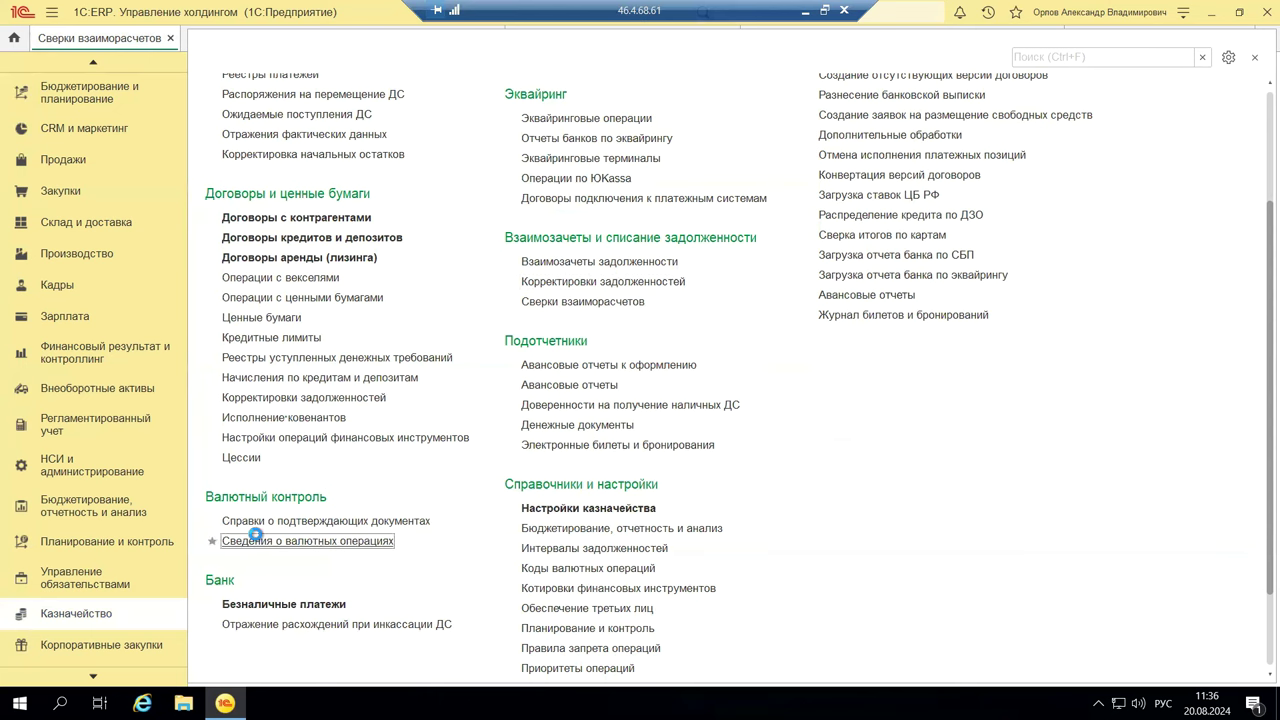
left_click(220, 98)
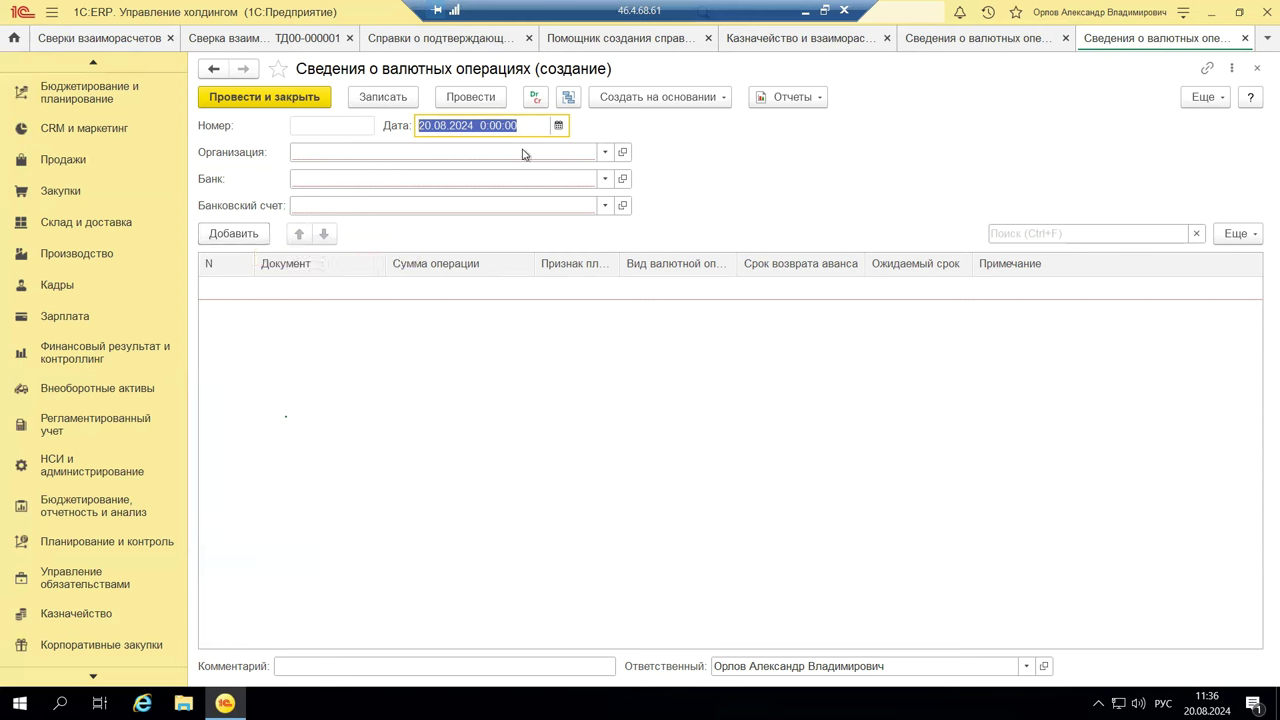
left_click(708, 100)
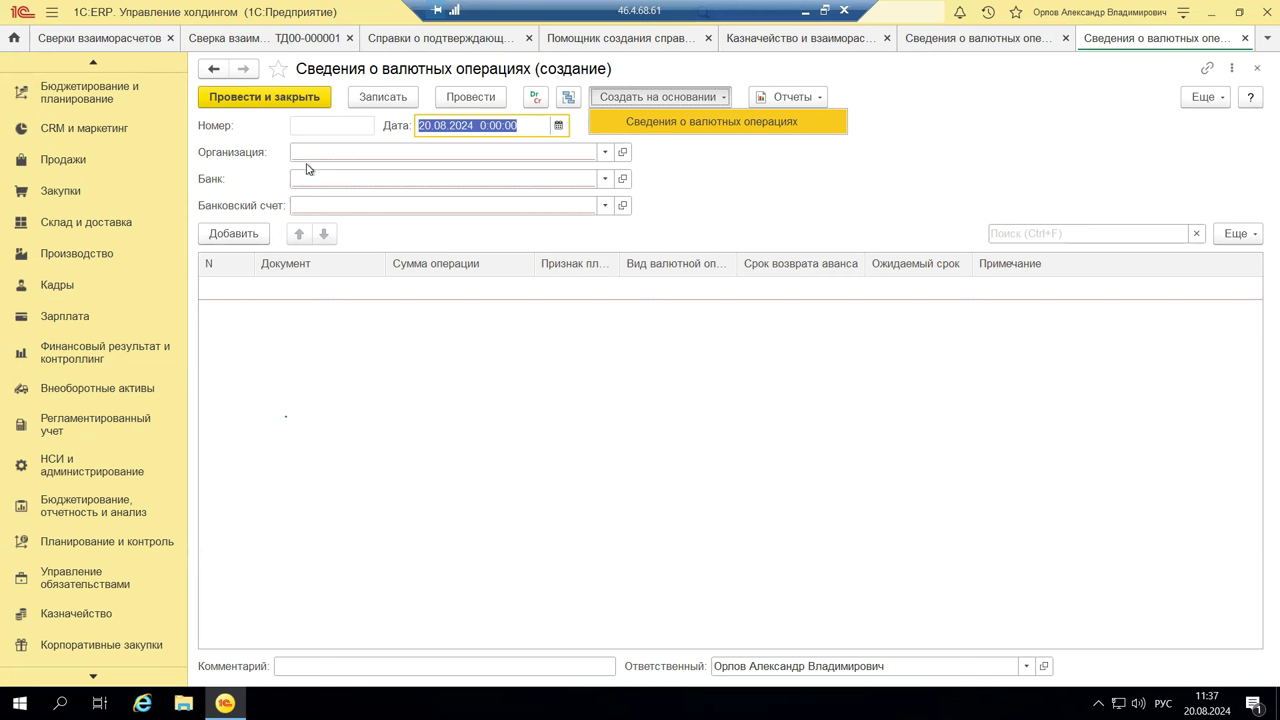
Add a row to view its selectable document types, and close the new currency operations document unsaved along with its list.
left_click(256, 232)
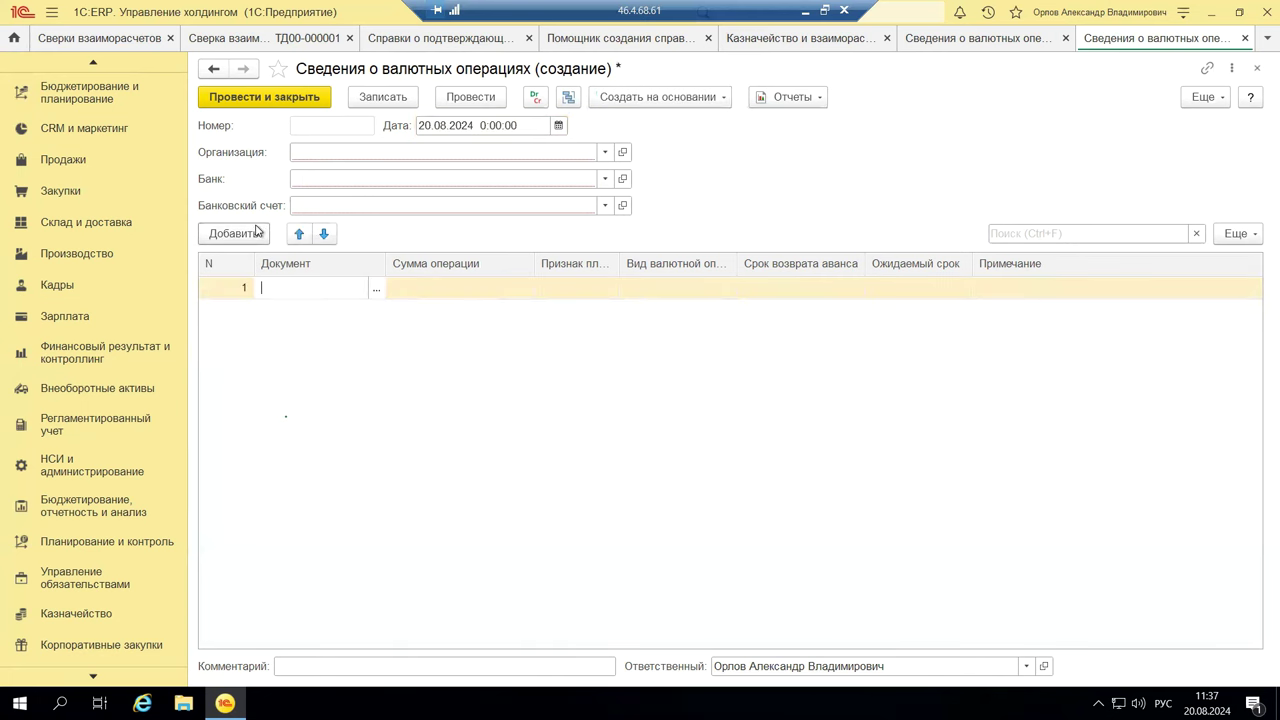
left_click(375, 289)
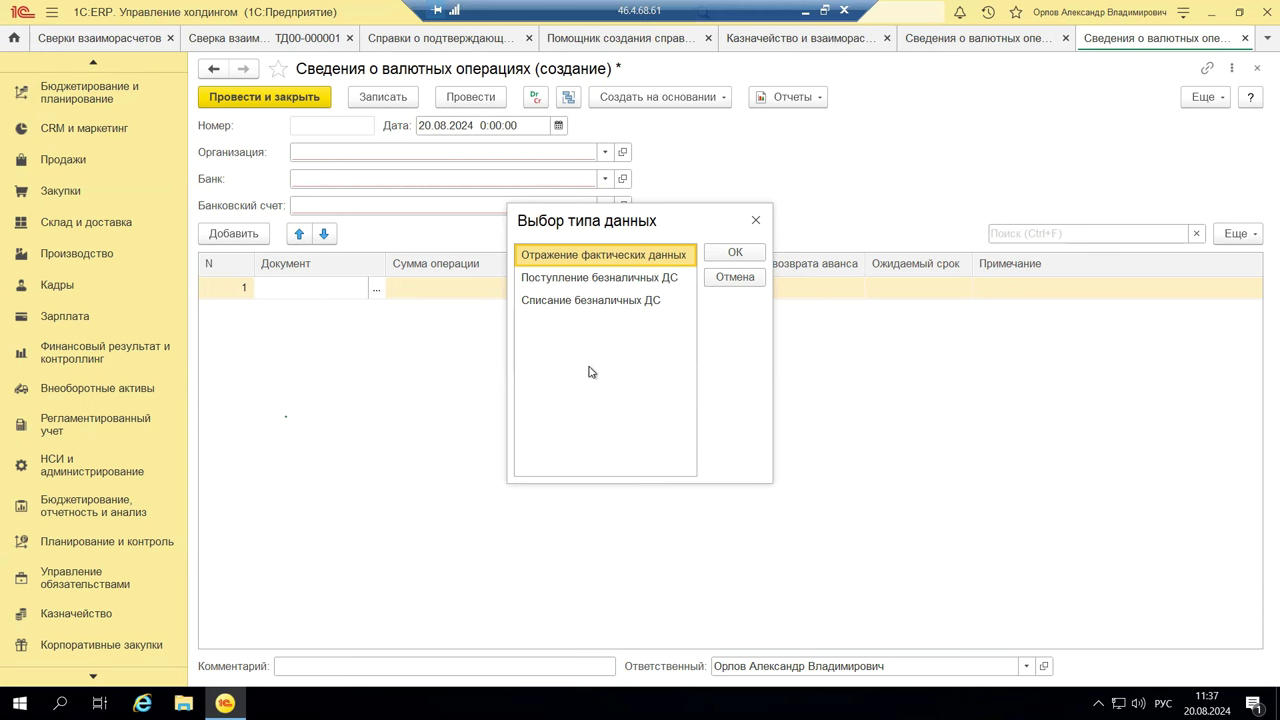
left_click(757, 219)
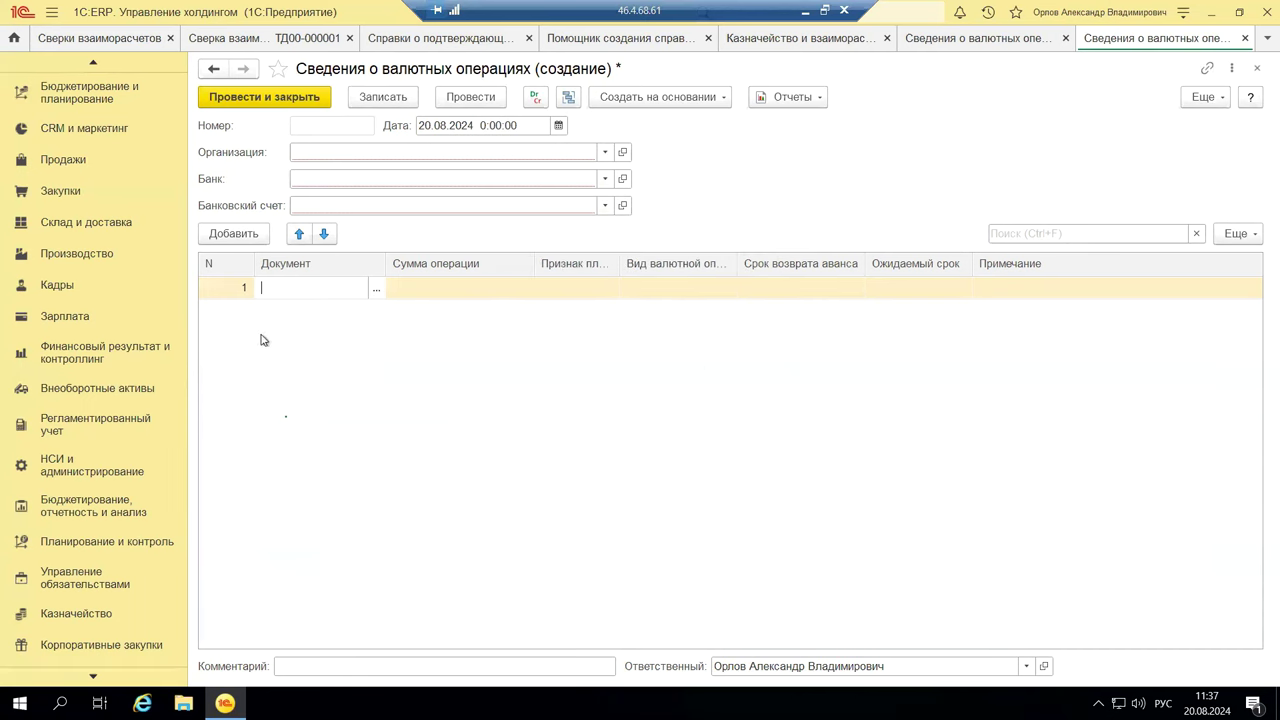
left_click(1259, 69)
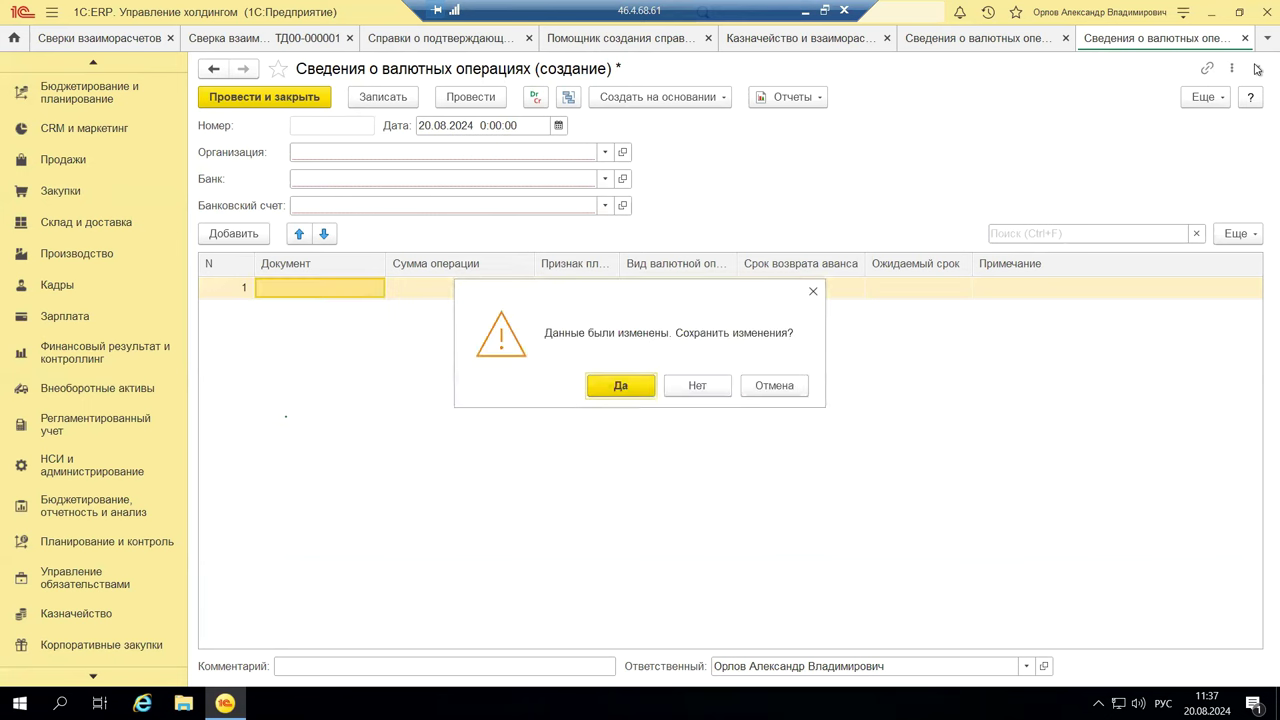
left_click(694, 387)
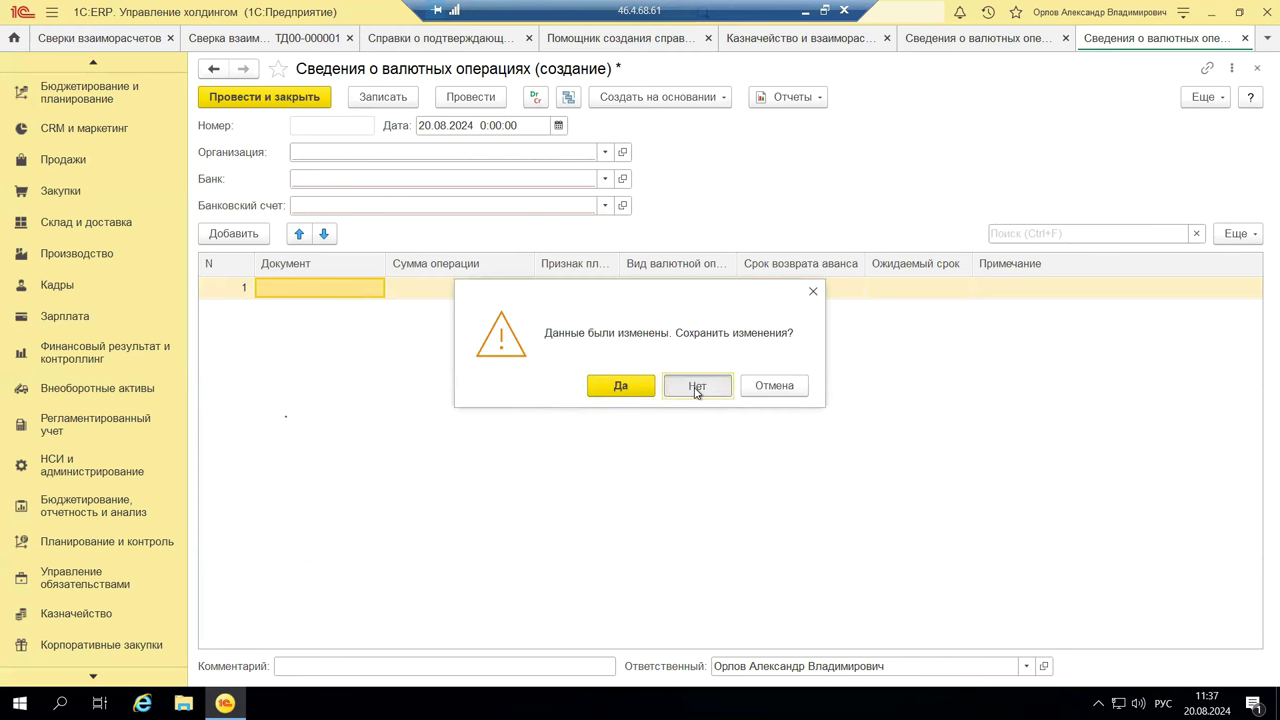
left_click(1257, 69)
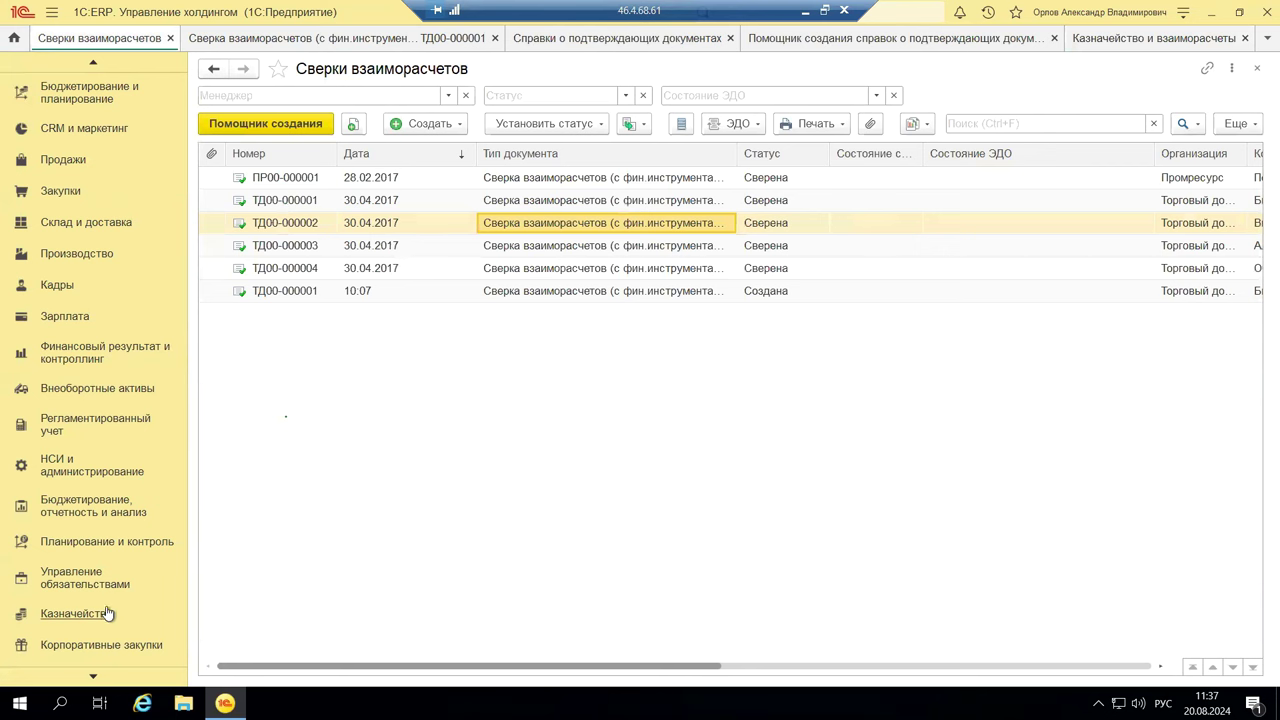
Create a new certificate in Справки о подтверждающих документах under Казначейство and set its Организация to Андромеда Плюс.
left_click(59, 622)
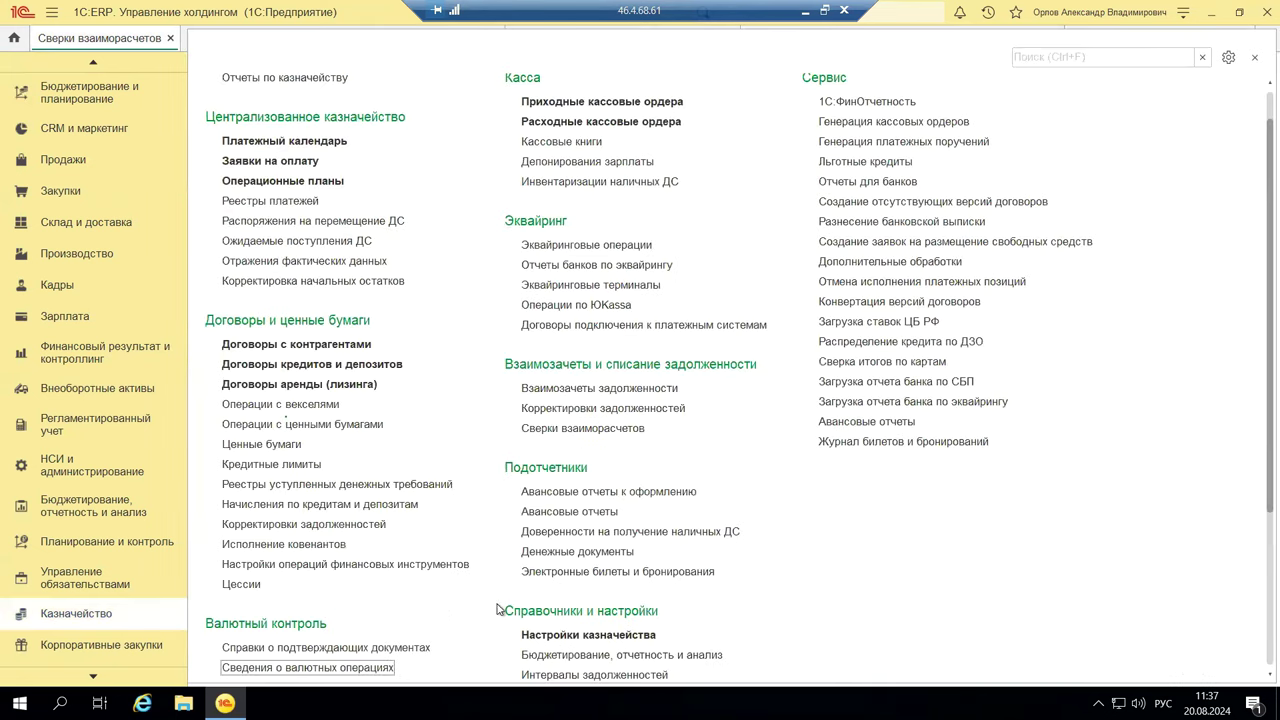
left_click(376, 650)
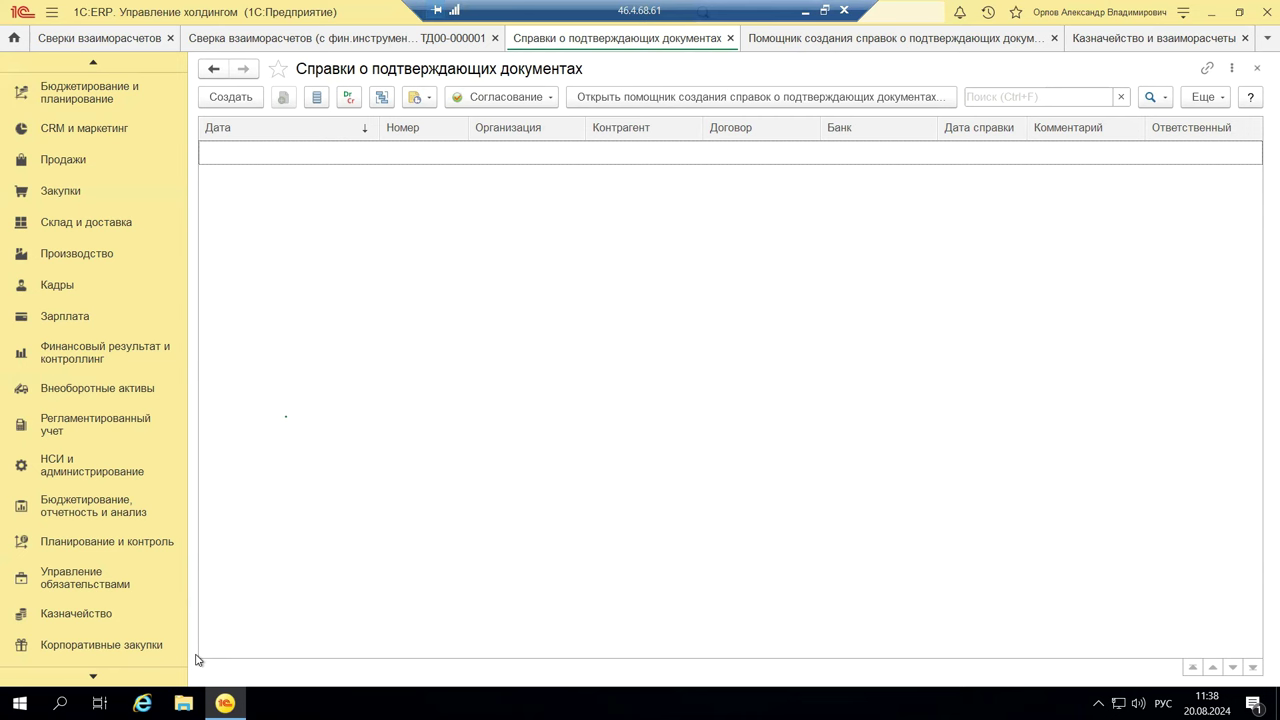
left_click(231, 97)
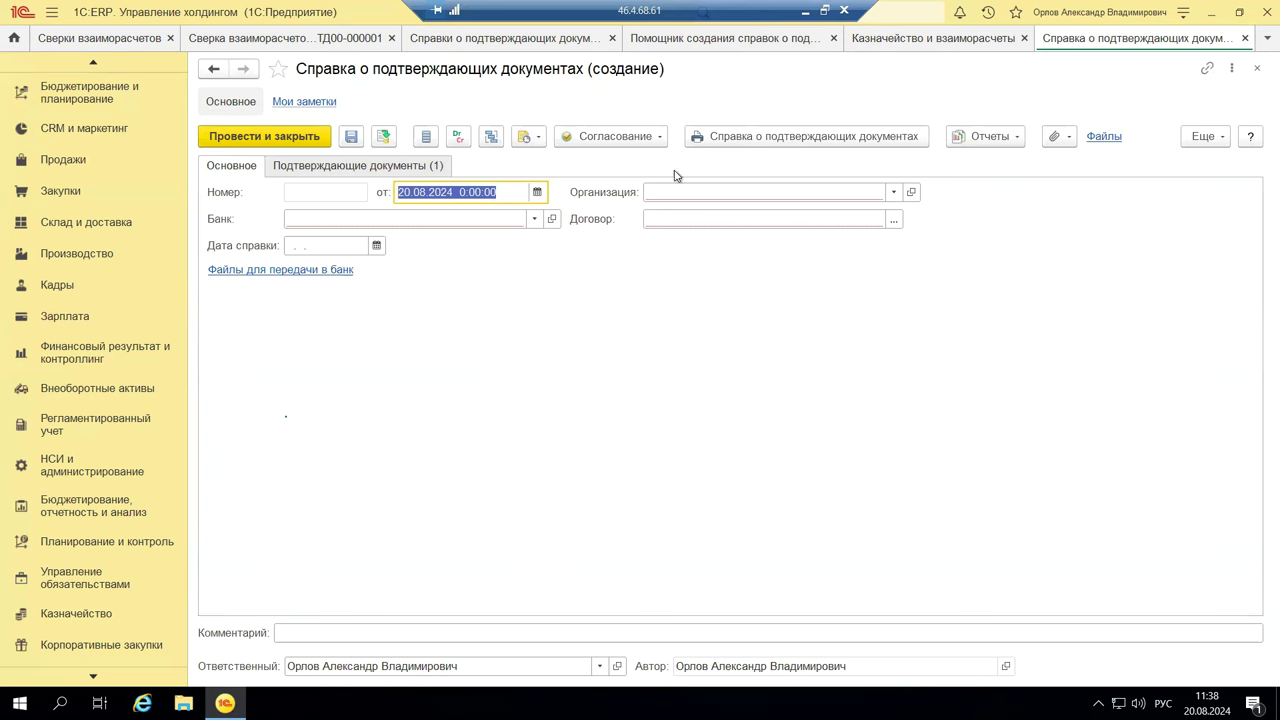
left_click(899, 193)
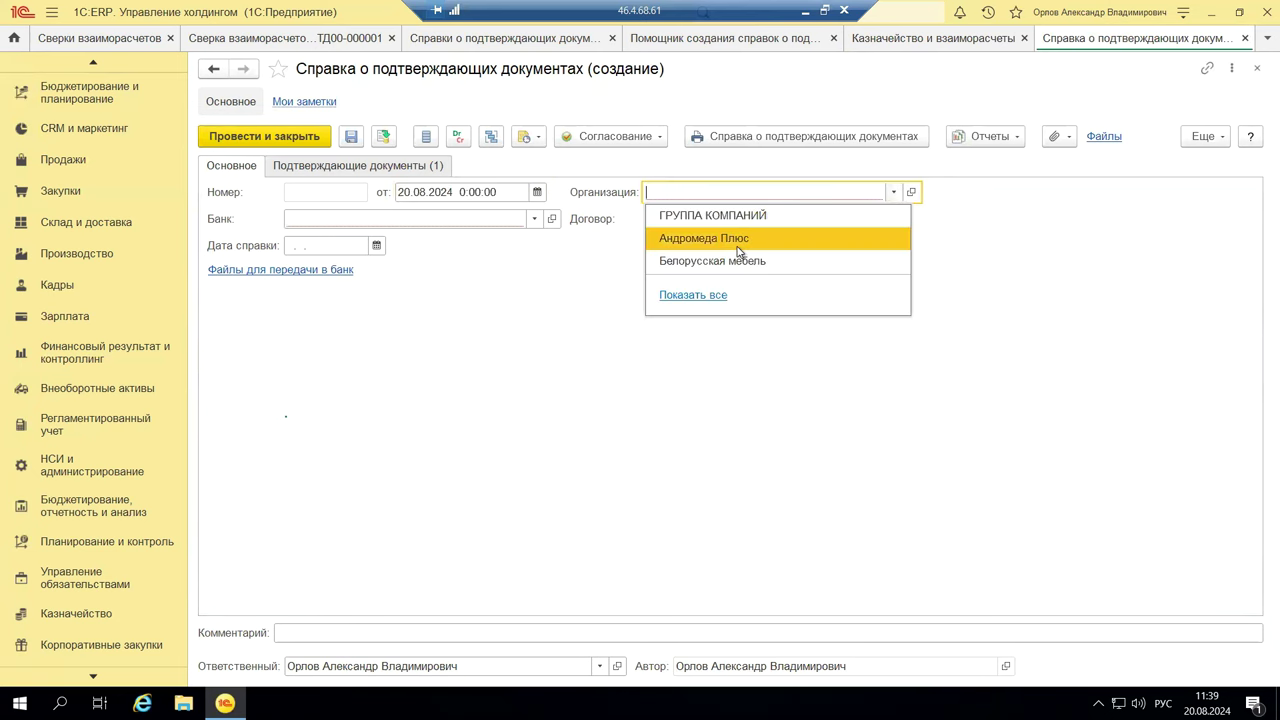
left_click(714, 241)
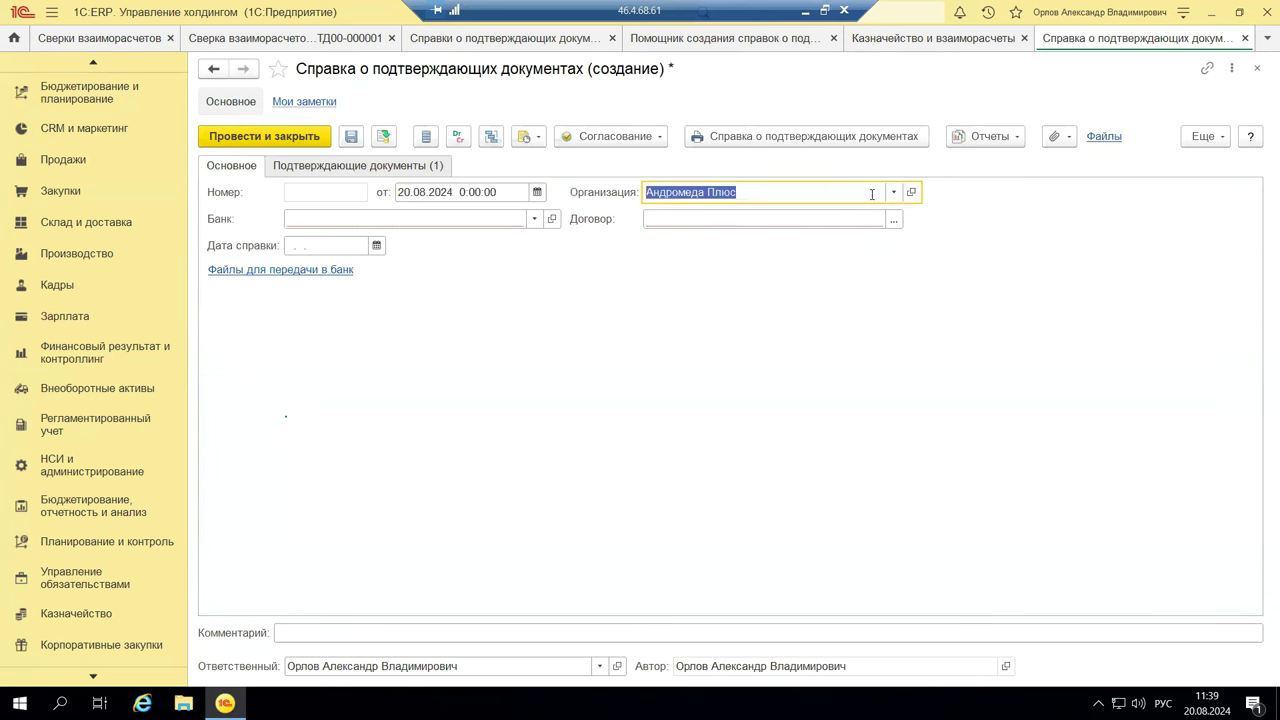
Open the full bank directory for the certificate's Банк field and search it for BIK 042478634.
left_click(534, 218)
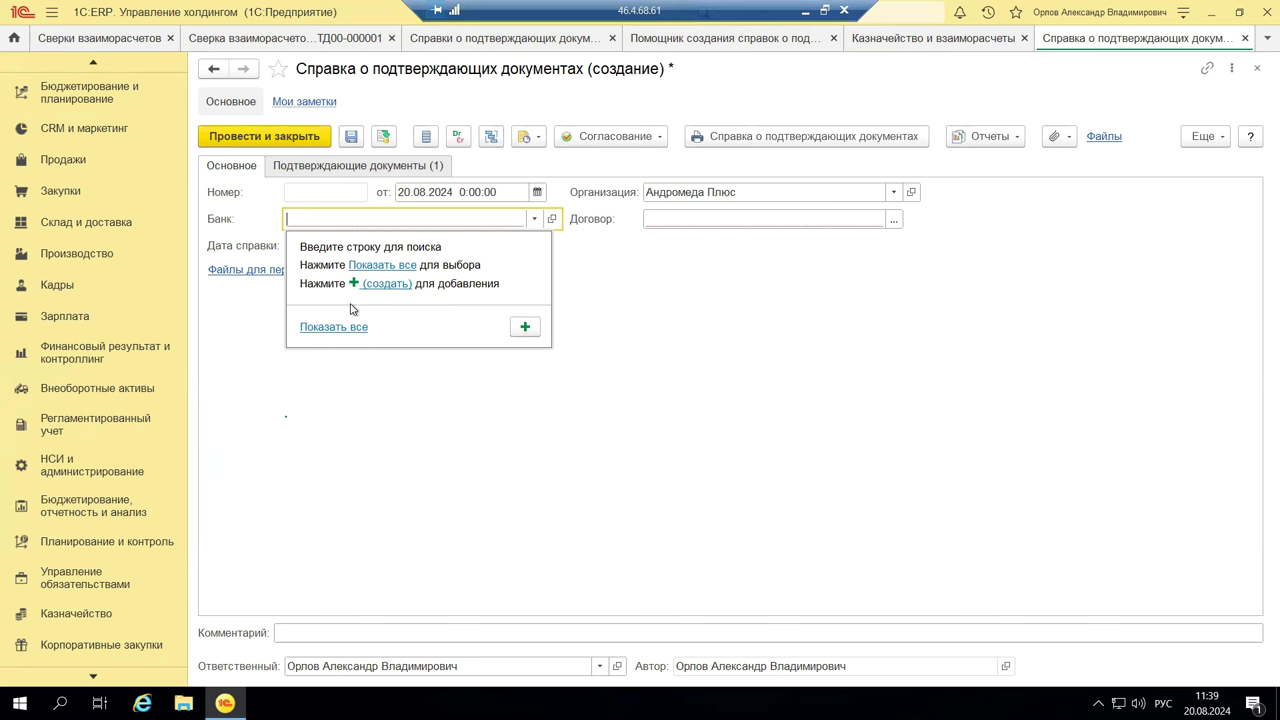
left_click(366, 265)
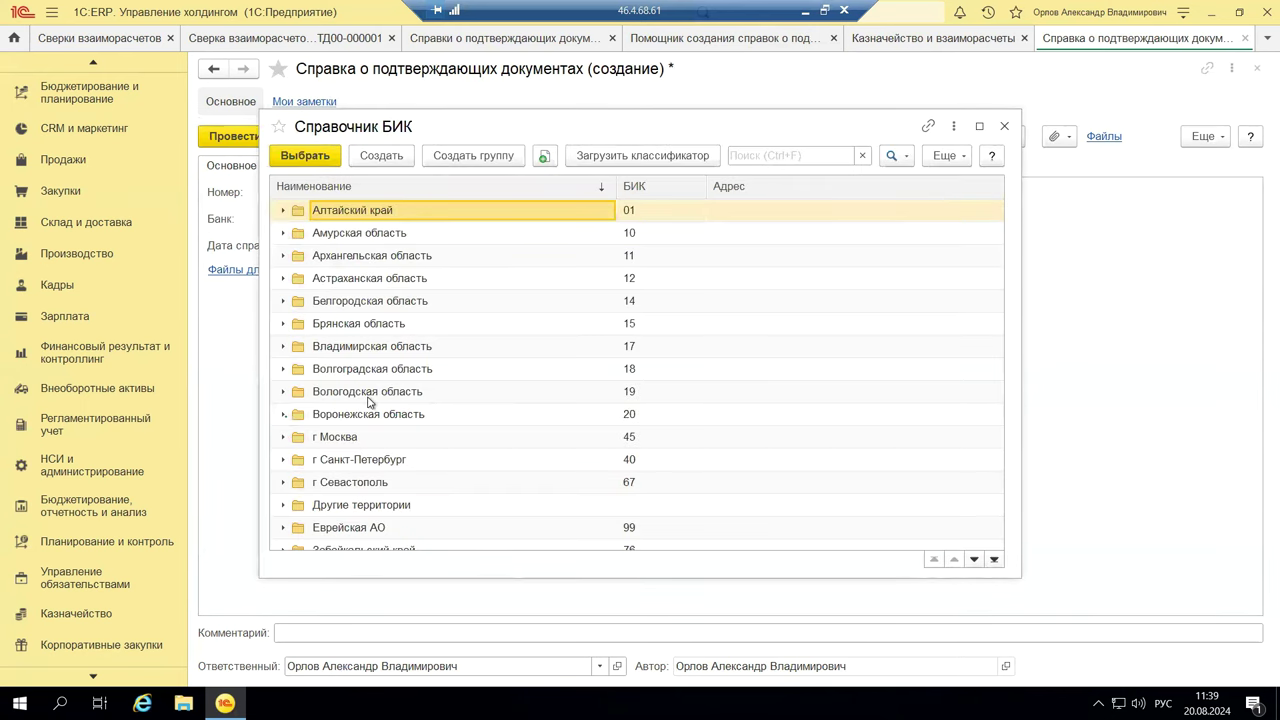
scroll(369, 420, "down", 3)
scroll(369, 420, "up", 3)
type("04247")
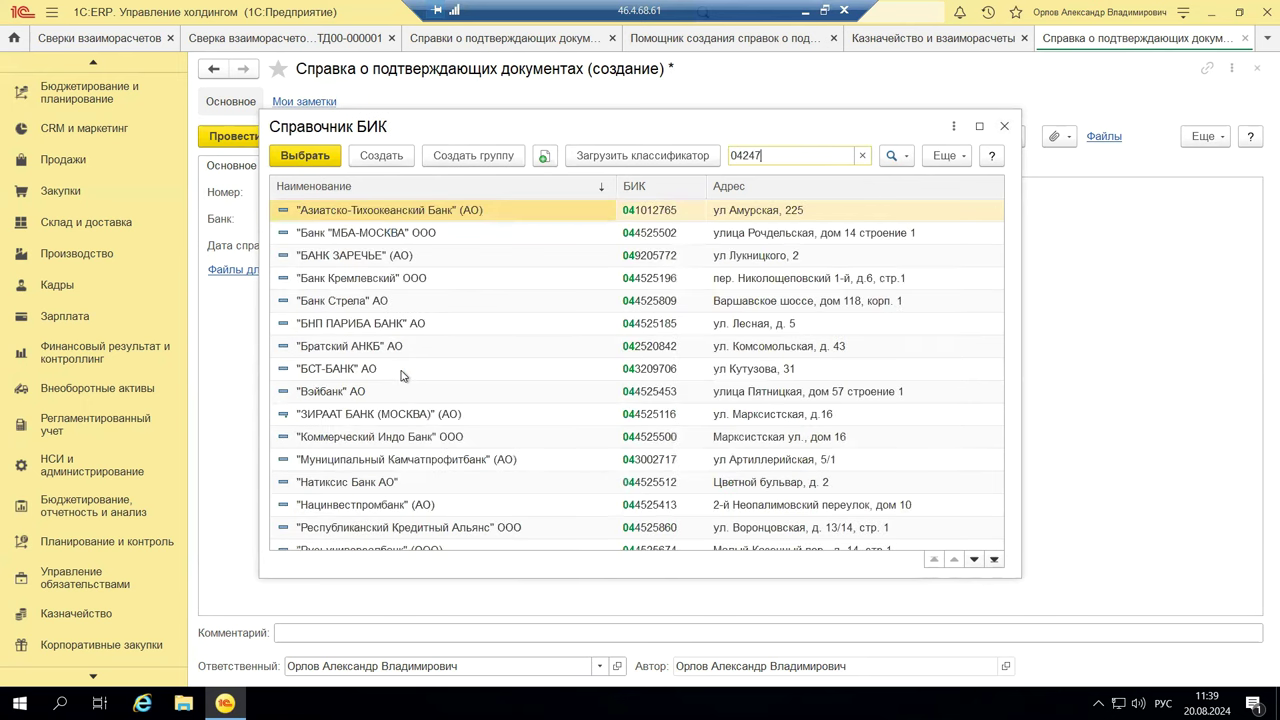
type("8634")
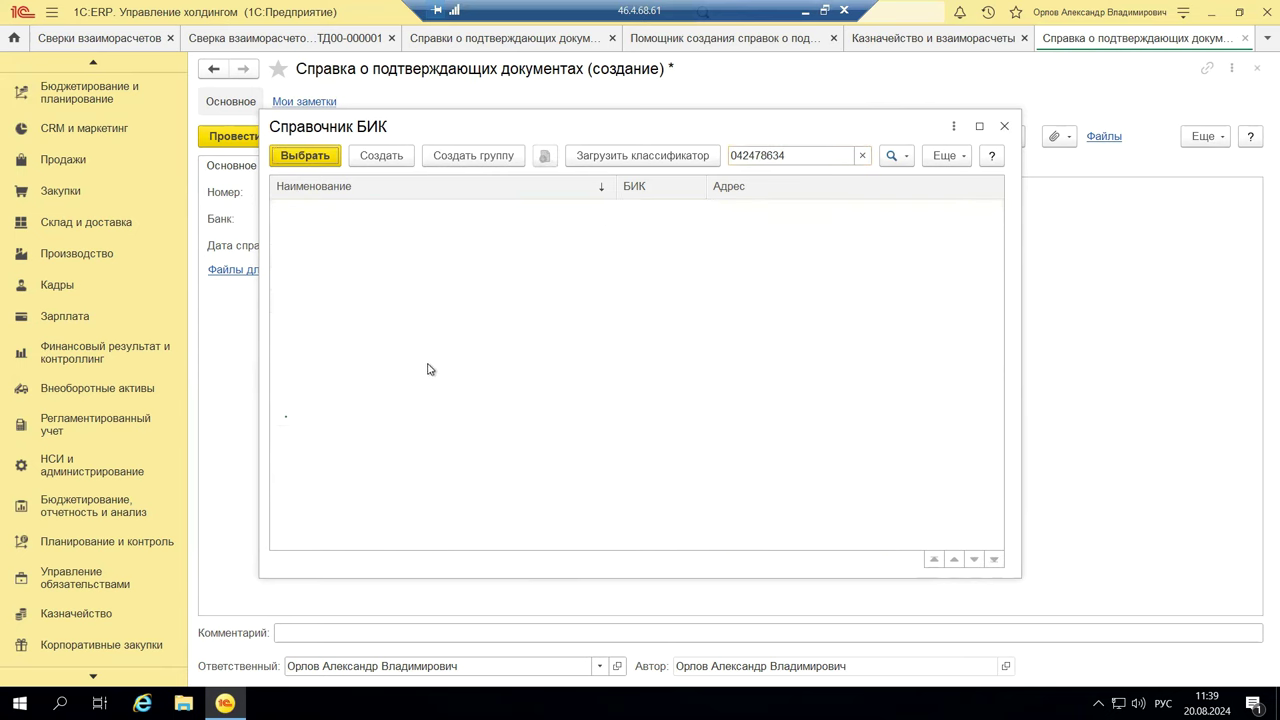
left_click(437, 266)
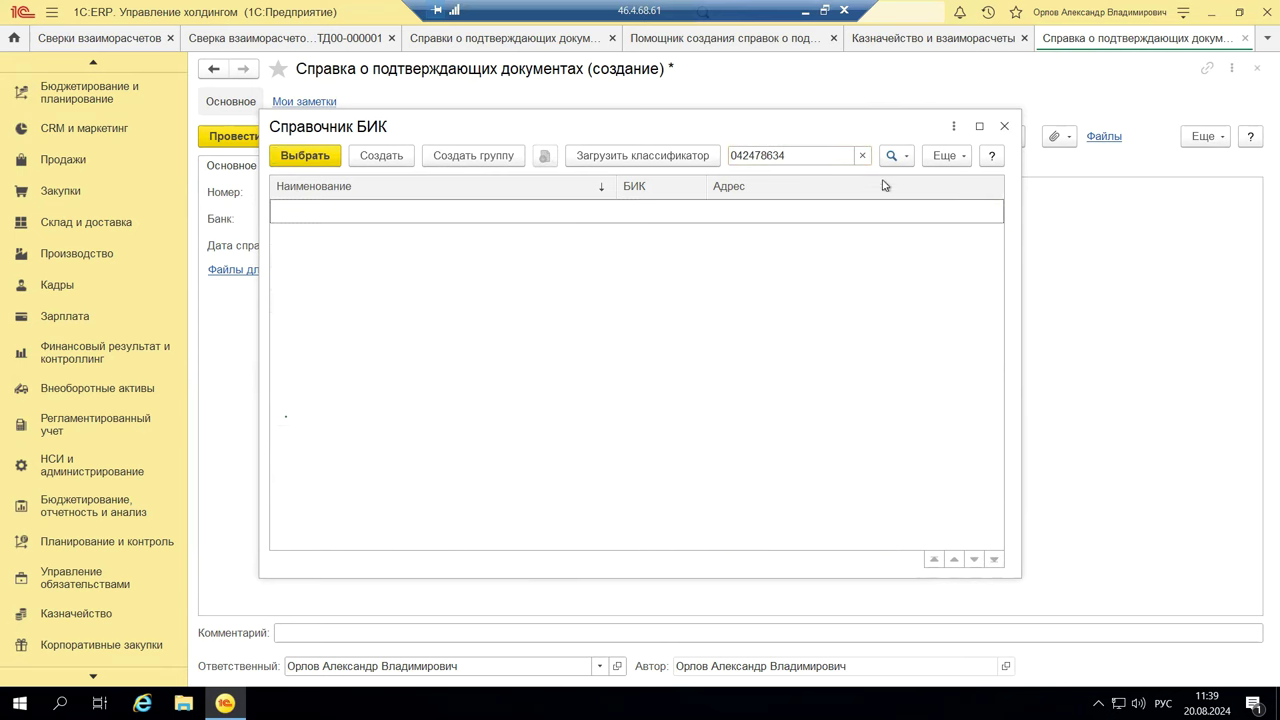
Correct the BIK search to 042748634 and choose КАЛИНИНГРАДСКОЕ ОТДЕЛЕНИЕ N8626 ПАО СБЕРБАНК as the certificate's bank.
double_click(742, 154)
left_click(756, 155)
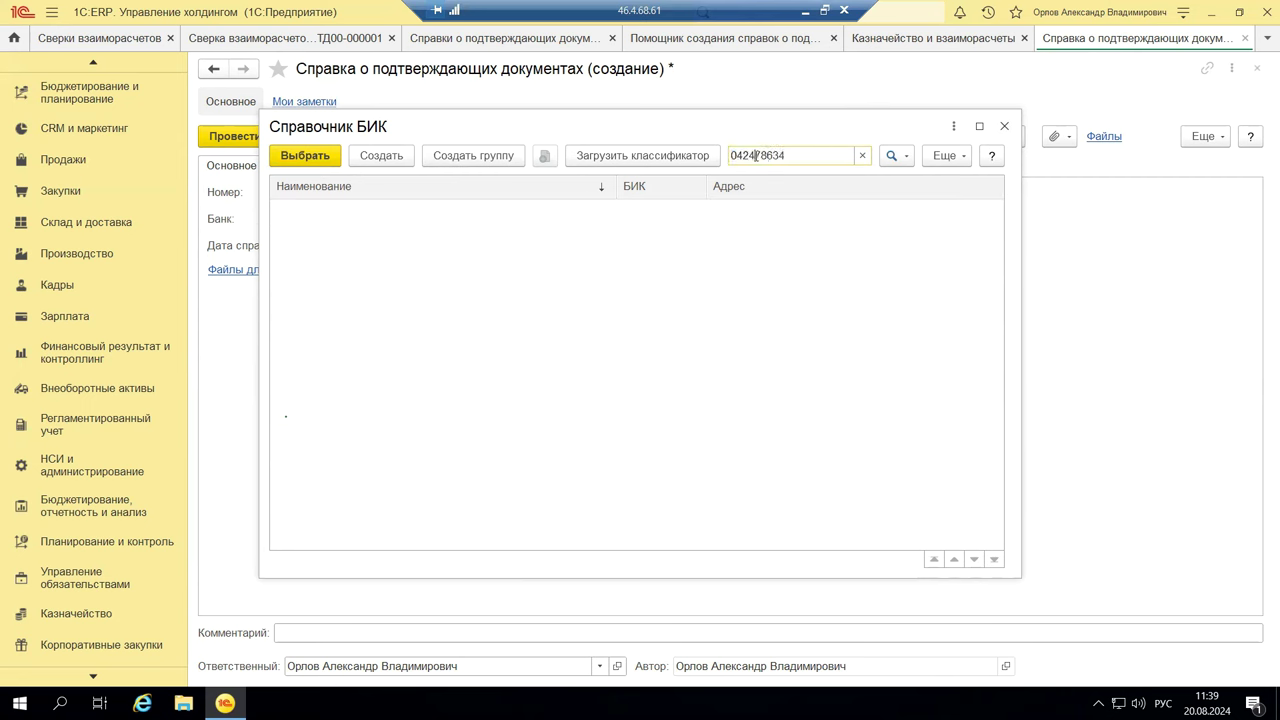
key("BackSpace")
left_click(754, 155)
type("4")
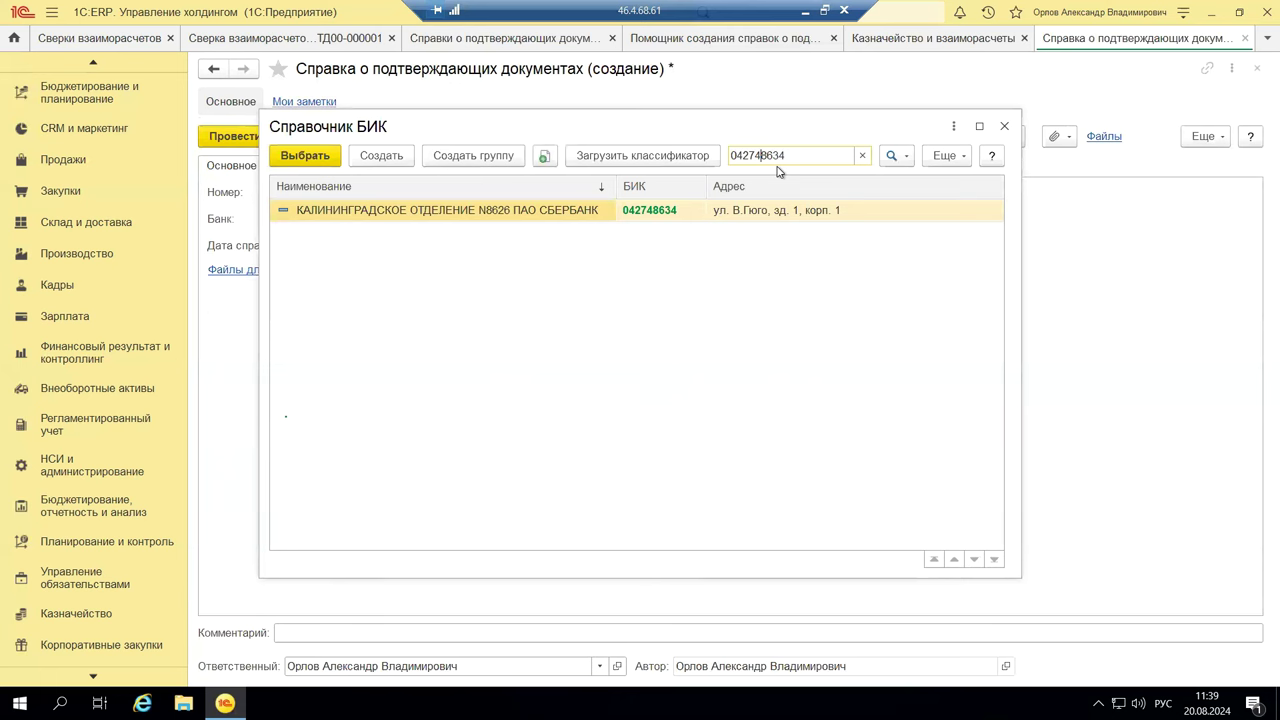
key("Tab")
left_click(300, 156)
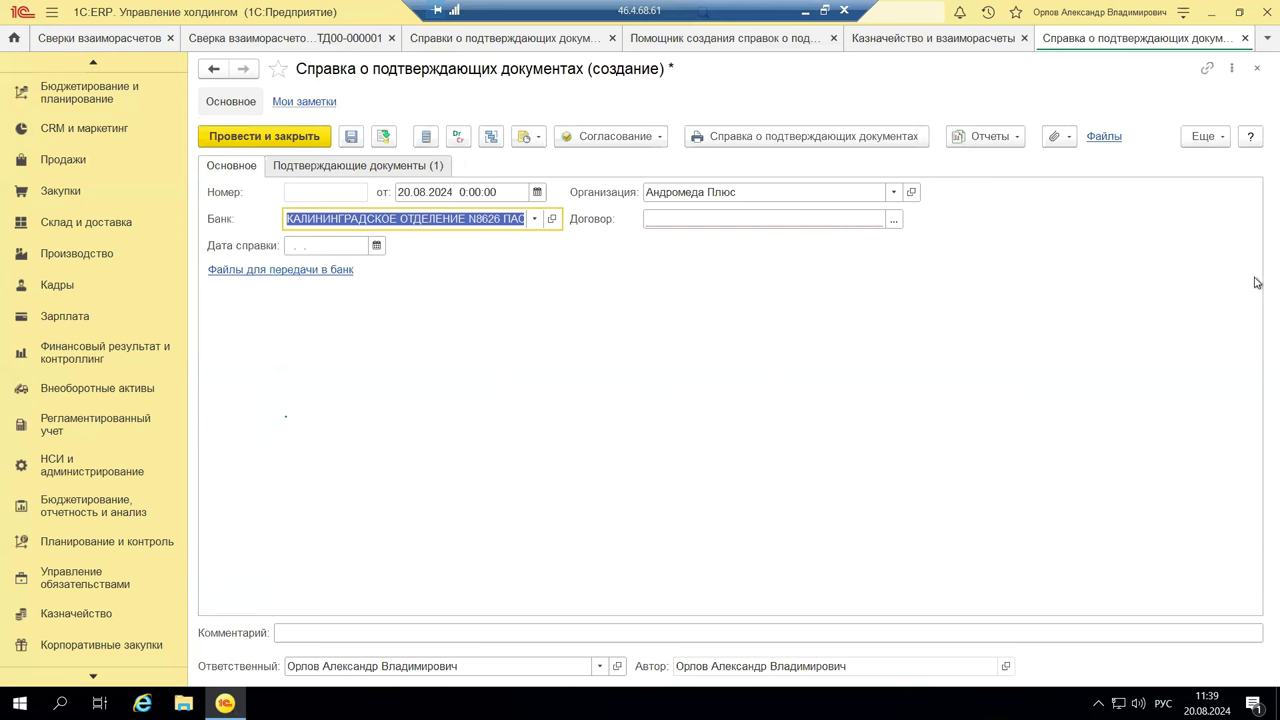
View the contracts selectable for the certificate using the data type Договор с контрагентом, and close the list without choosing one.
left_click(895, 219)
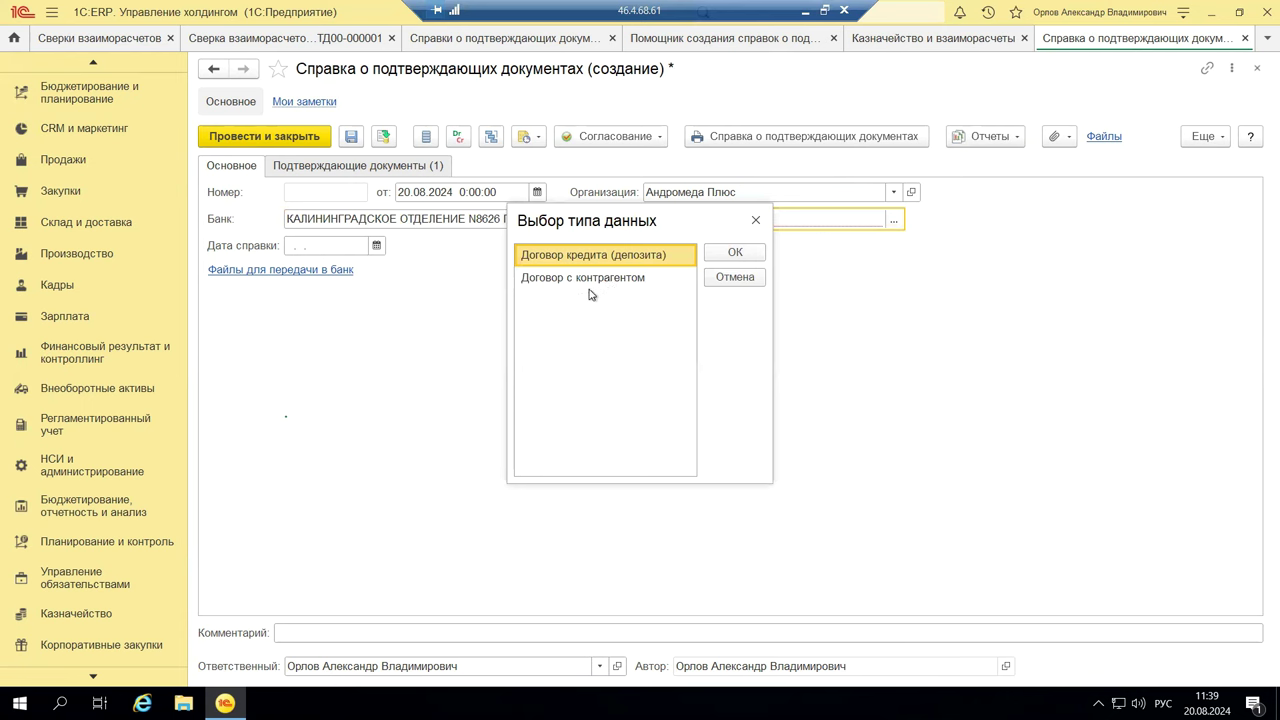
left_click(590, 278)
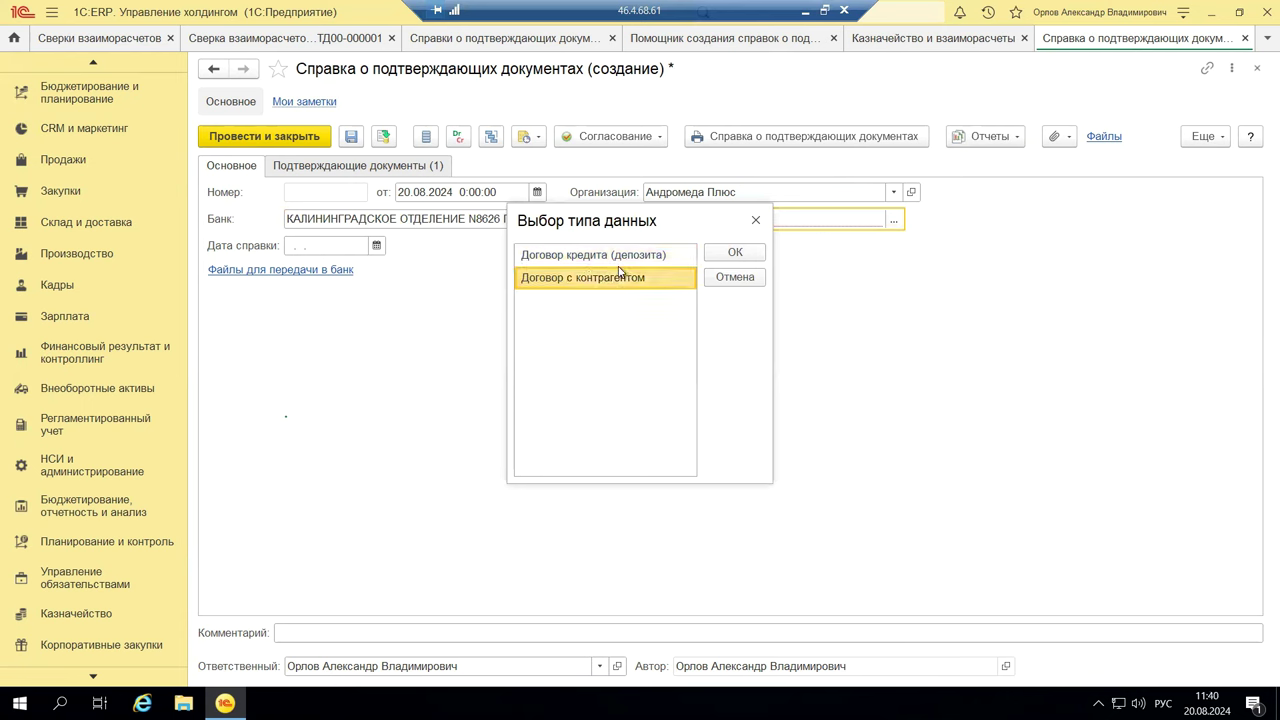
left_click(736, 254)
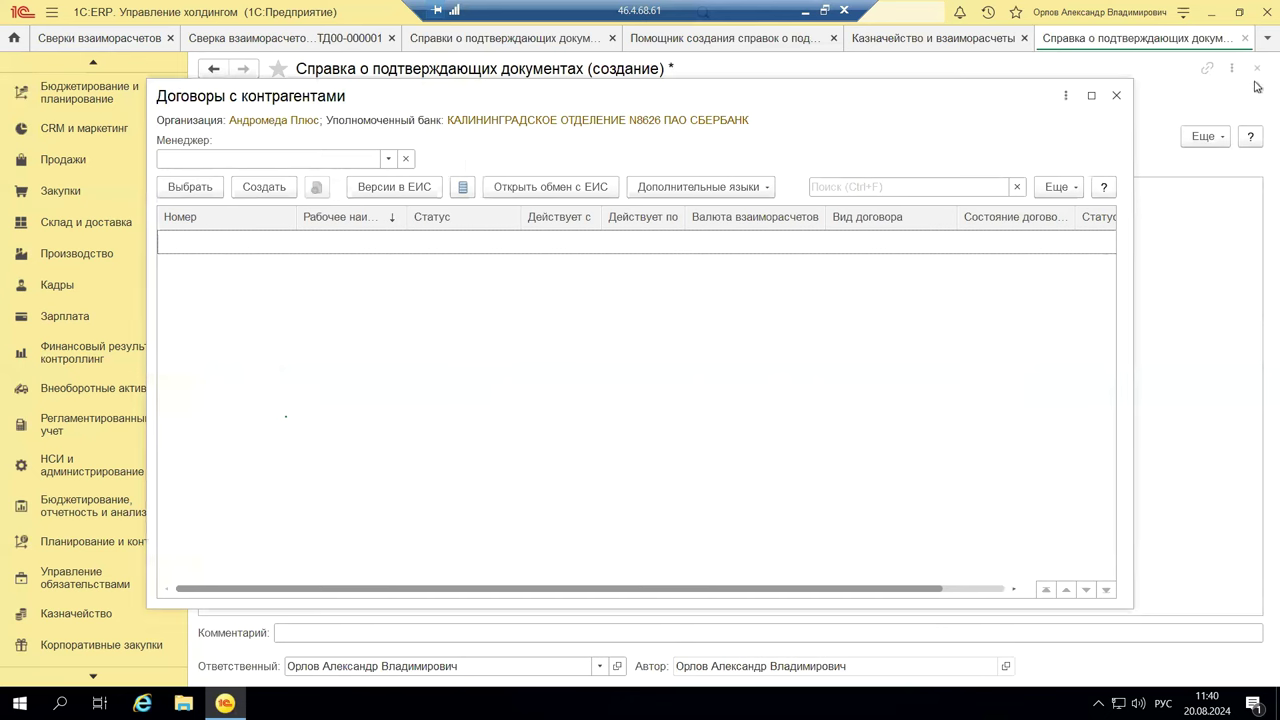
left_click(1116, 95)
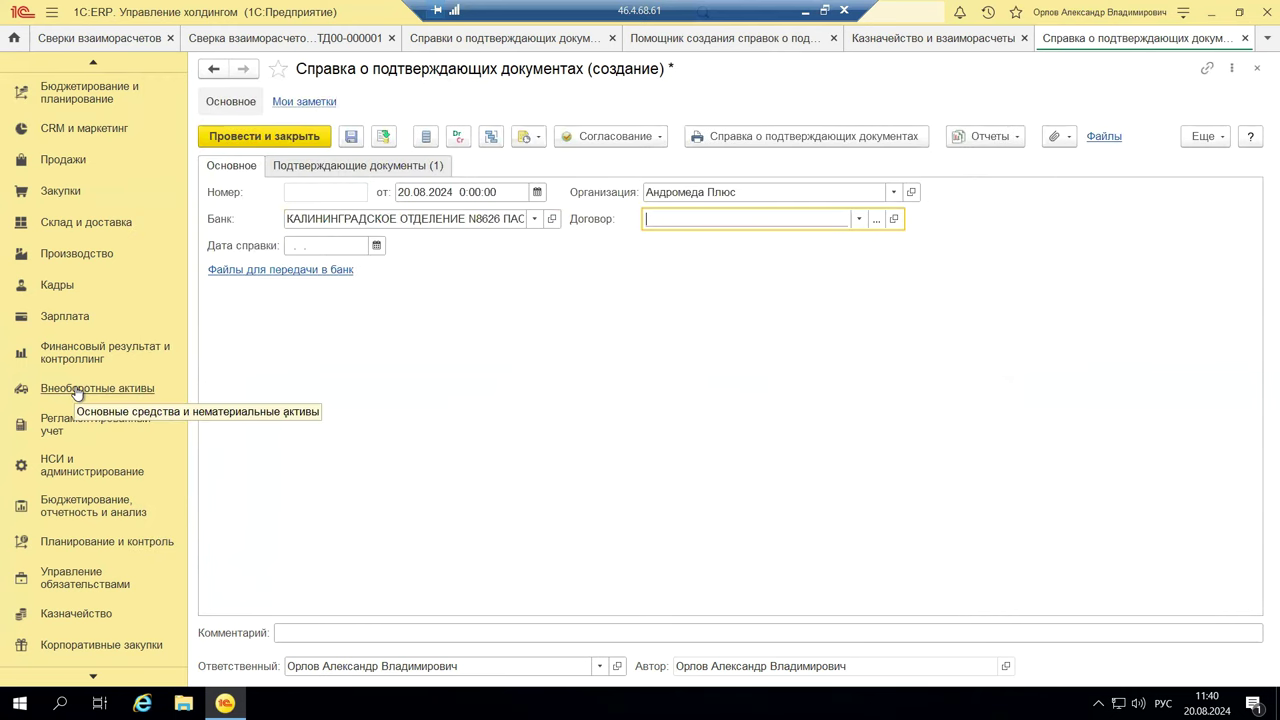
Review the document types for Подтверждающий документ and open the selection list for import customs declarations.
left_click(291, 164)
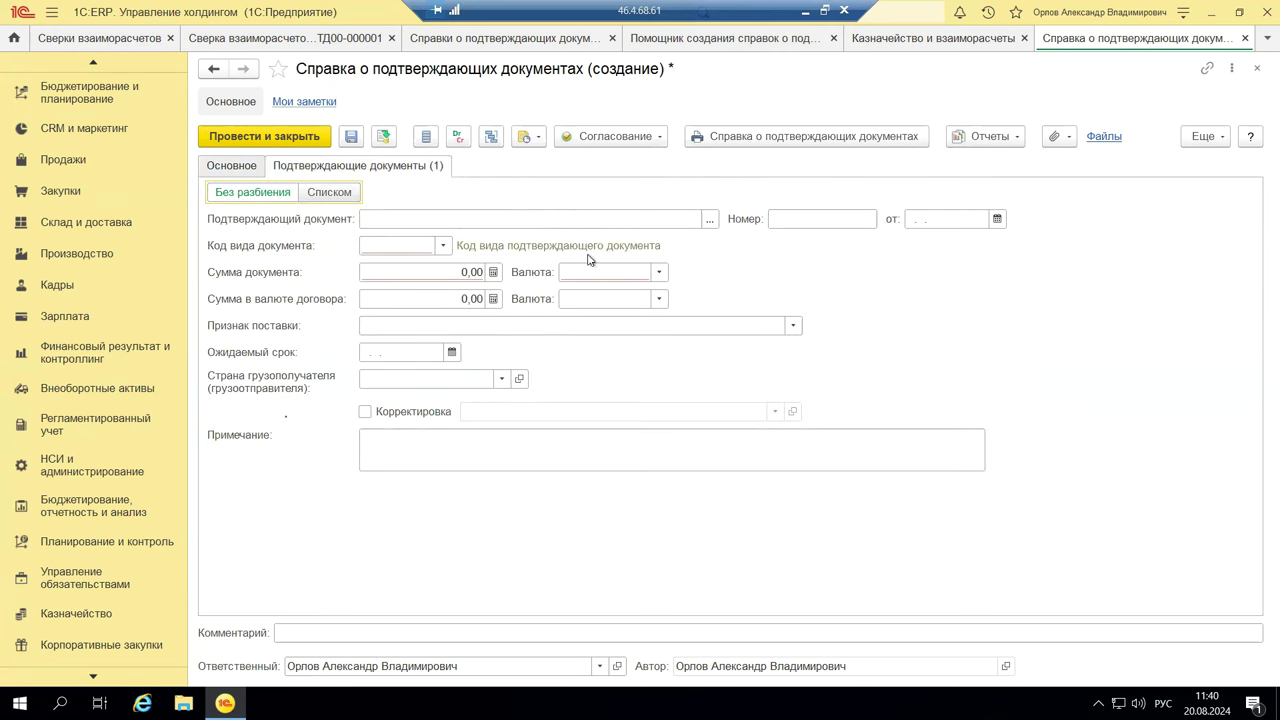
left_click(714, 220)
left_click(714, 219)
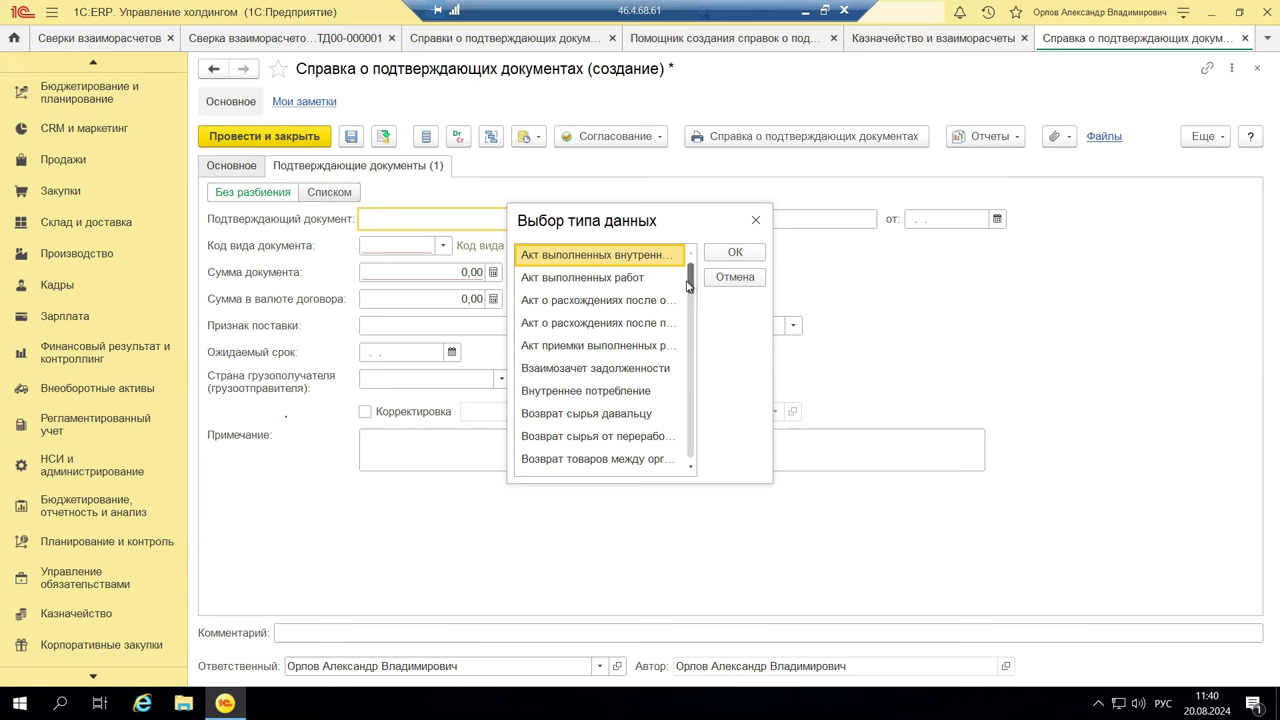
left_click_drag(689, 284, 710, 469)
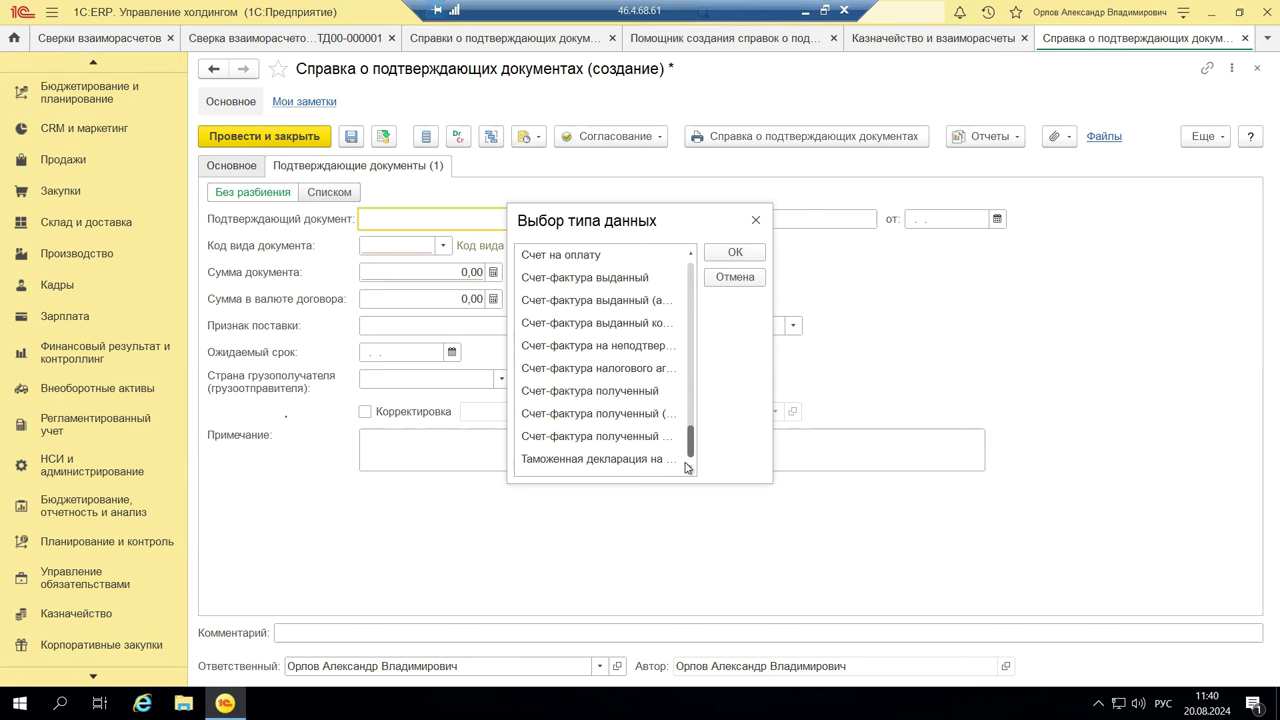
left_click(585, 463)
left_click(758, 255)
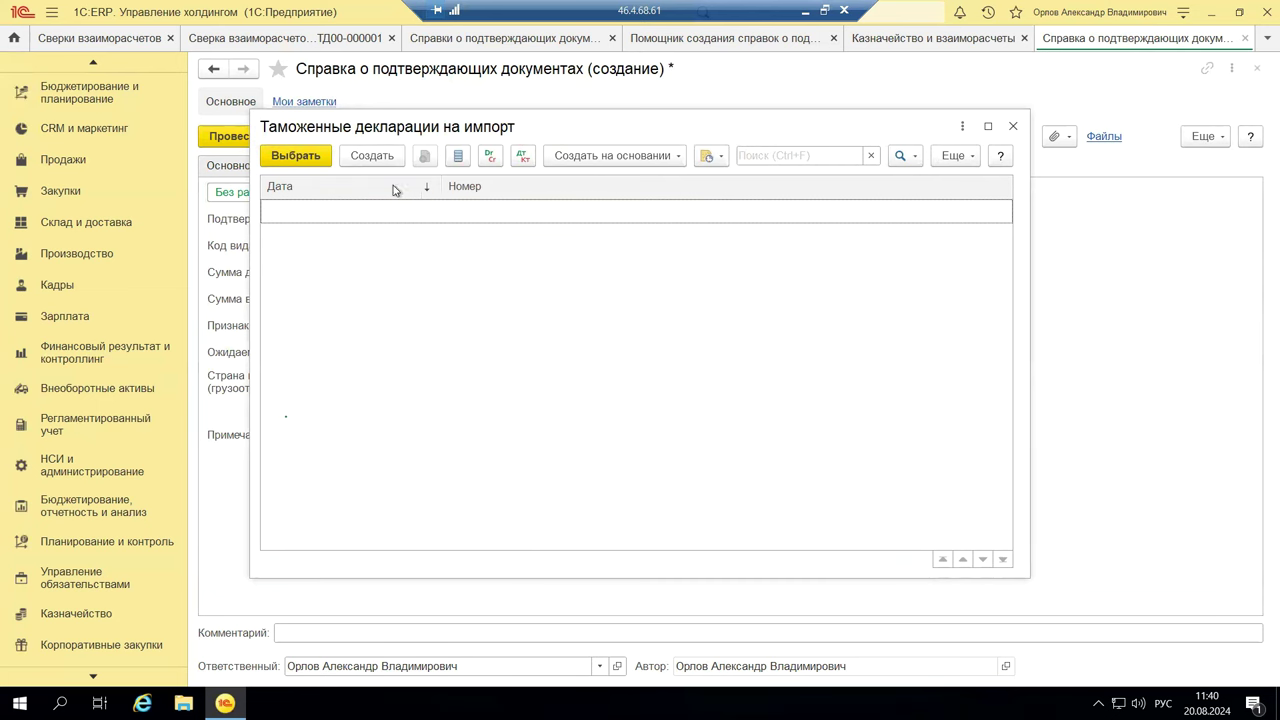
Start a new import customs declaration to view its main and settlement details, and close it along with the selection list.
left_click(373, 159)
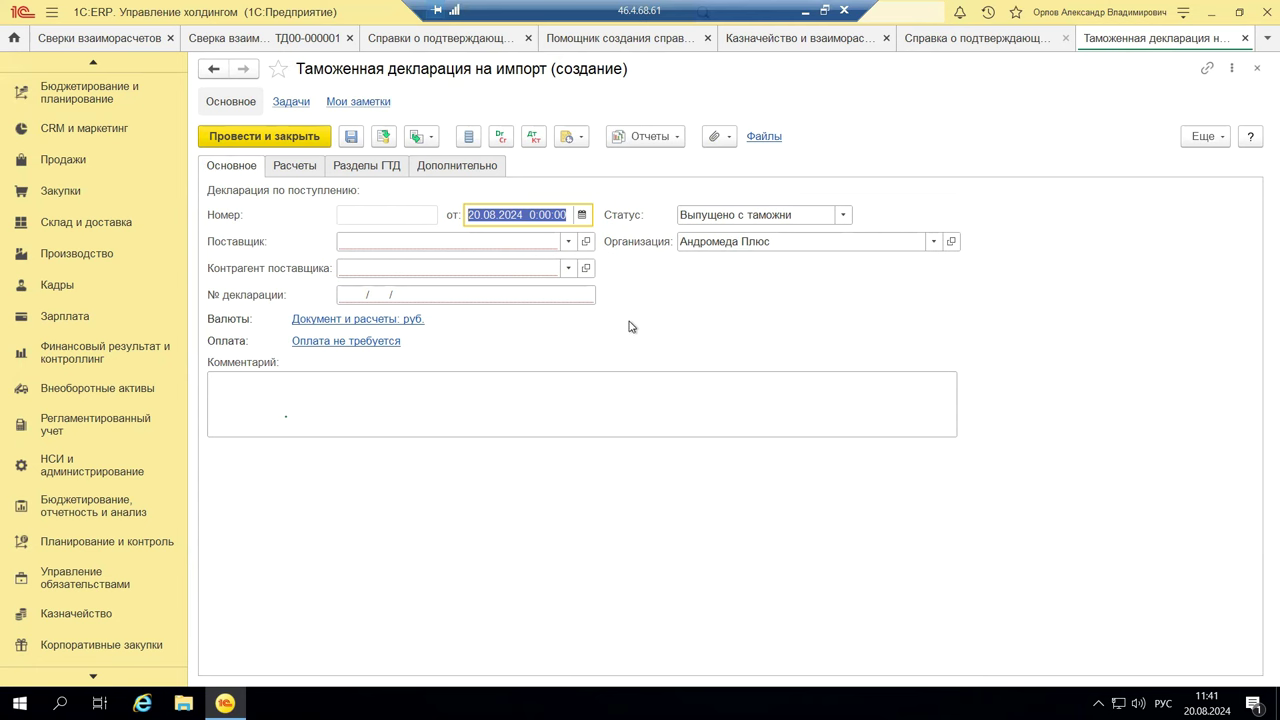
left_click(275, 167)
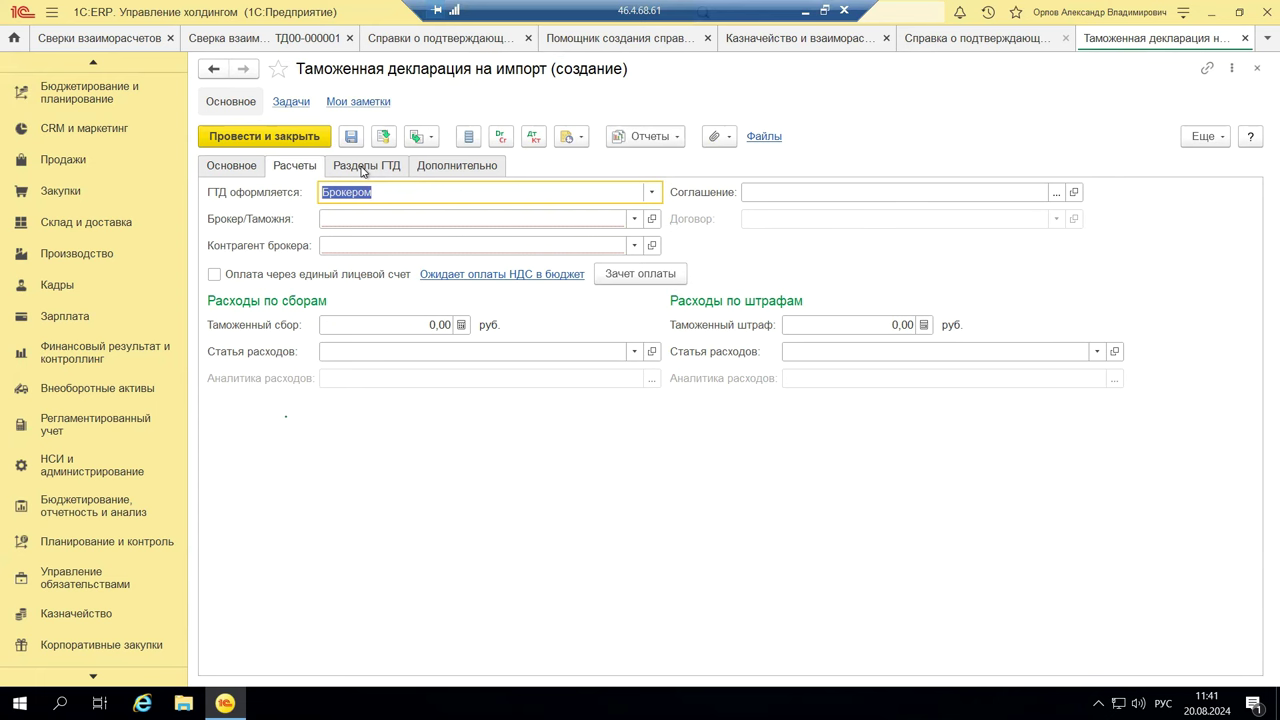
left_click(654, 193)
left_click(1257, 70)
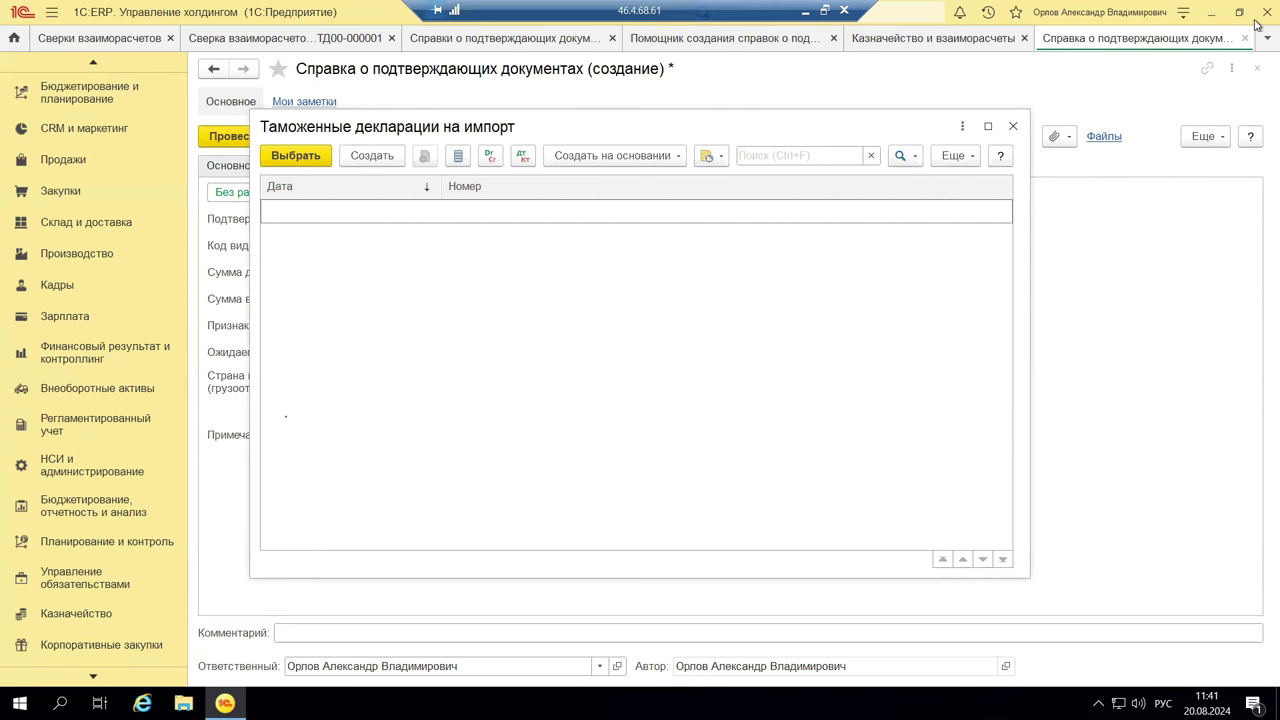
left_click(1014, 127)
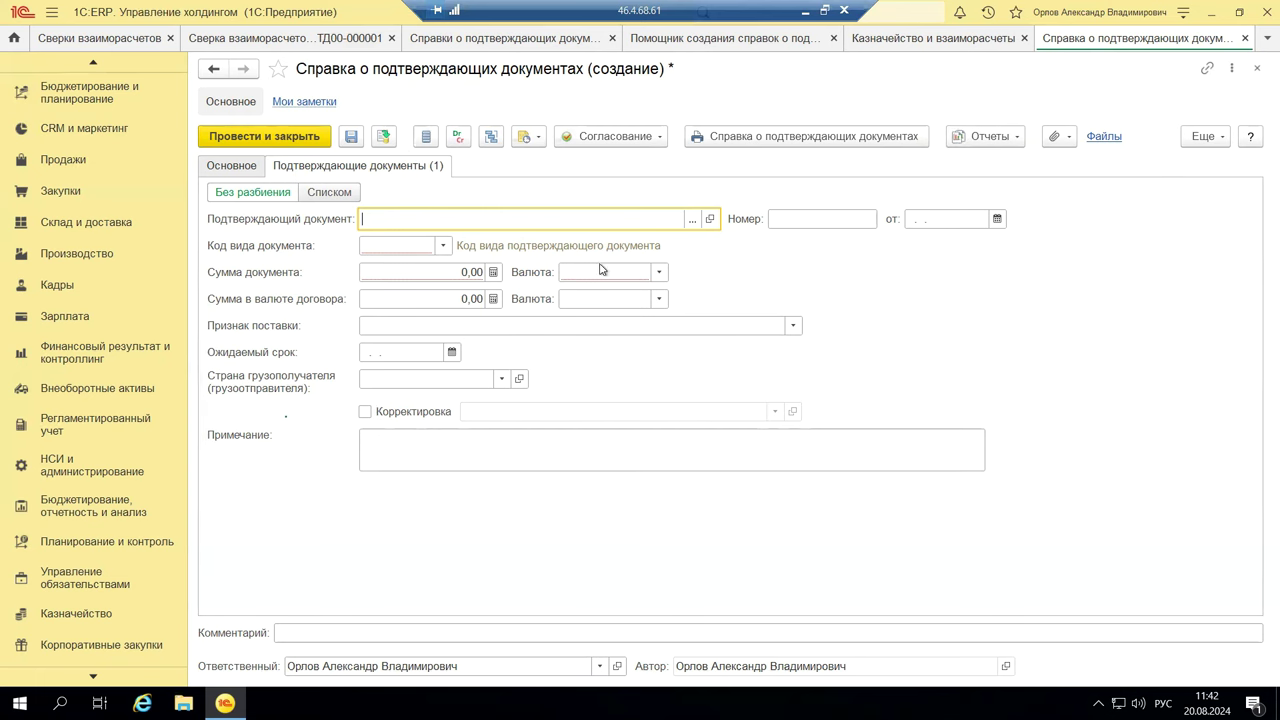
Try to post and print the supporting-documents certificate, review its main details, and close it without saving.
left_click(720, 140)
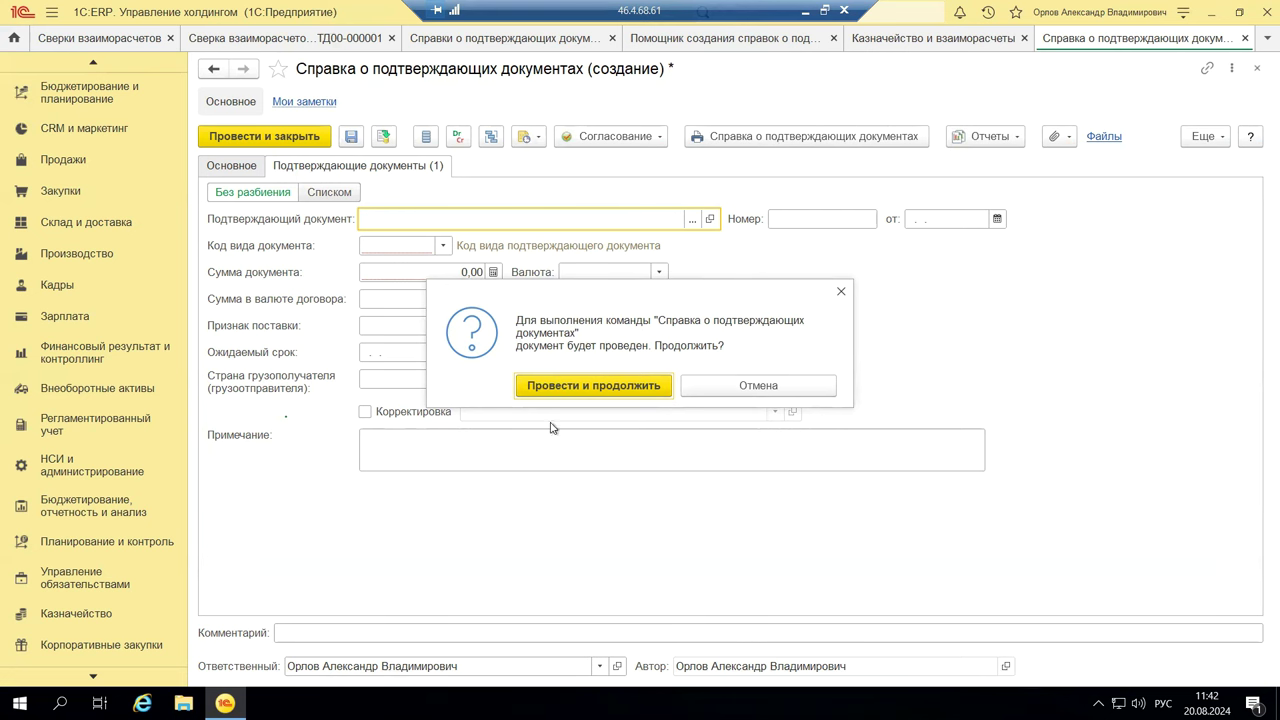
left_click(557, 387)
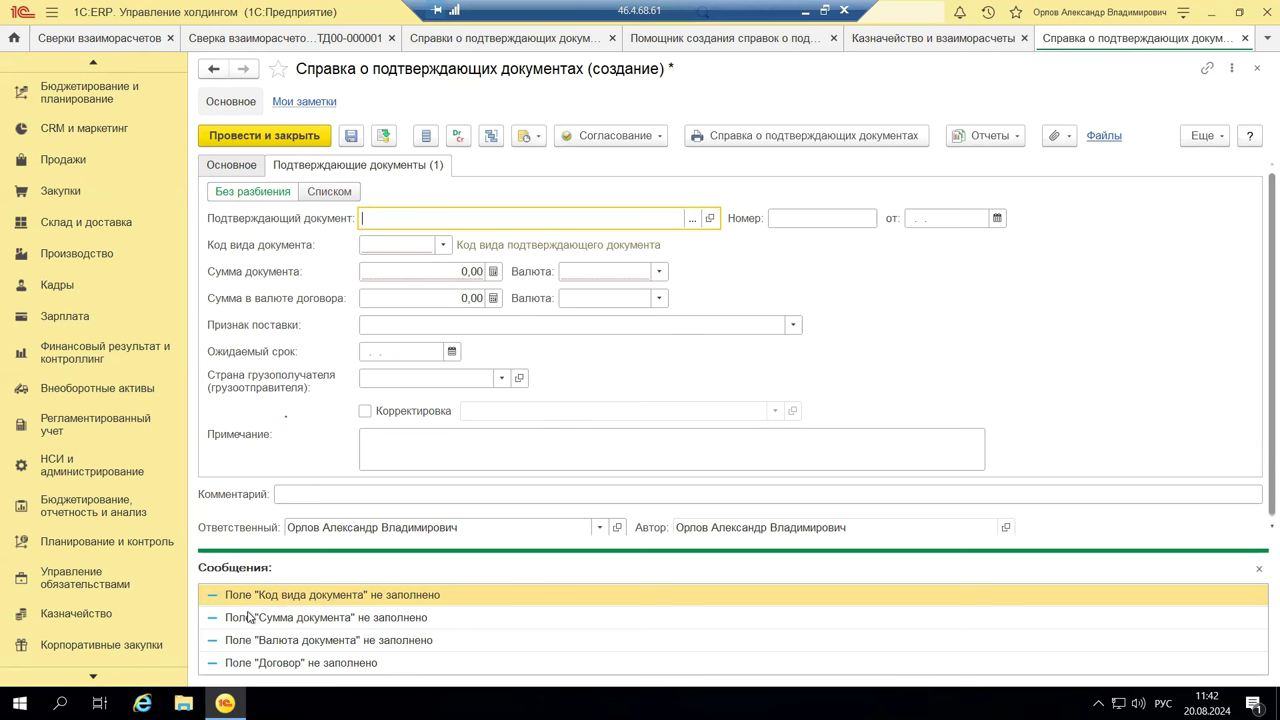
left_click(229, 165)
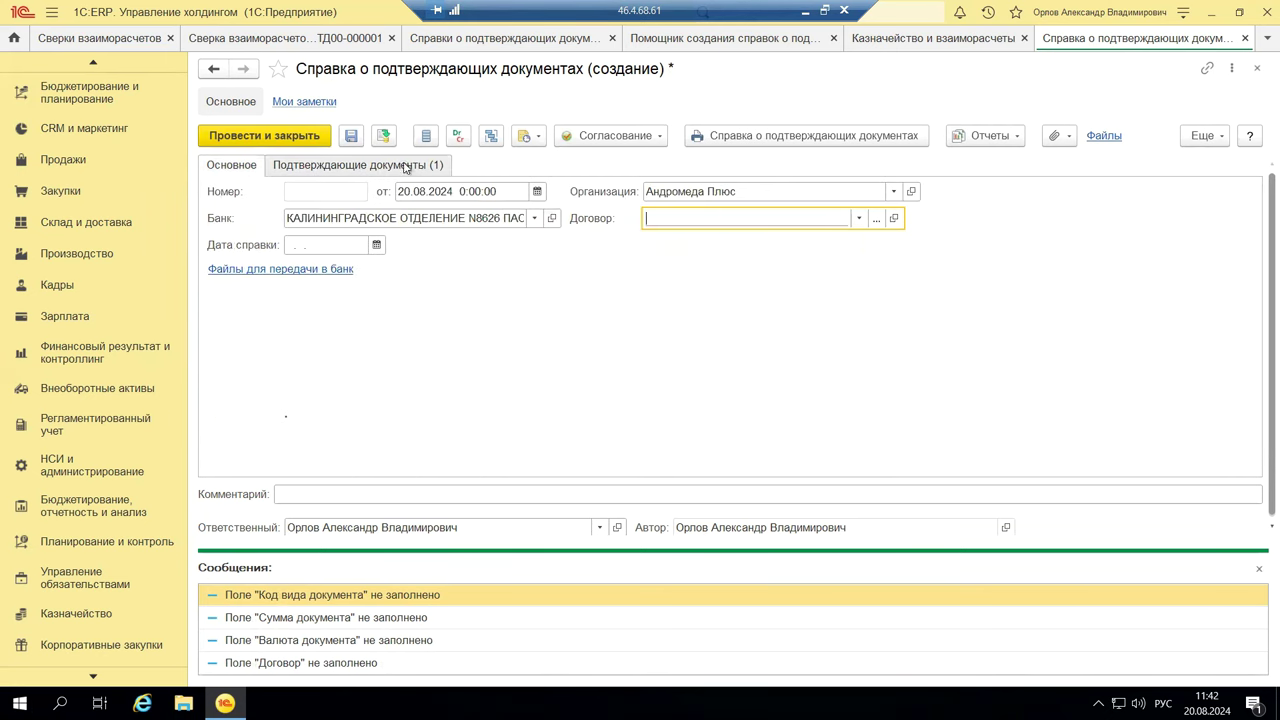
left_click(1259, 70)
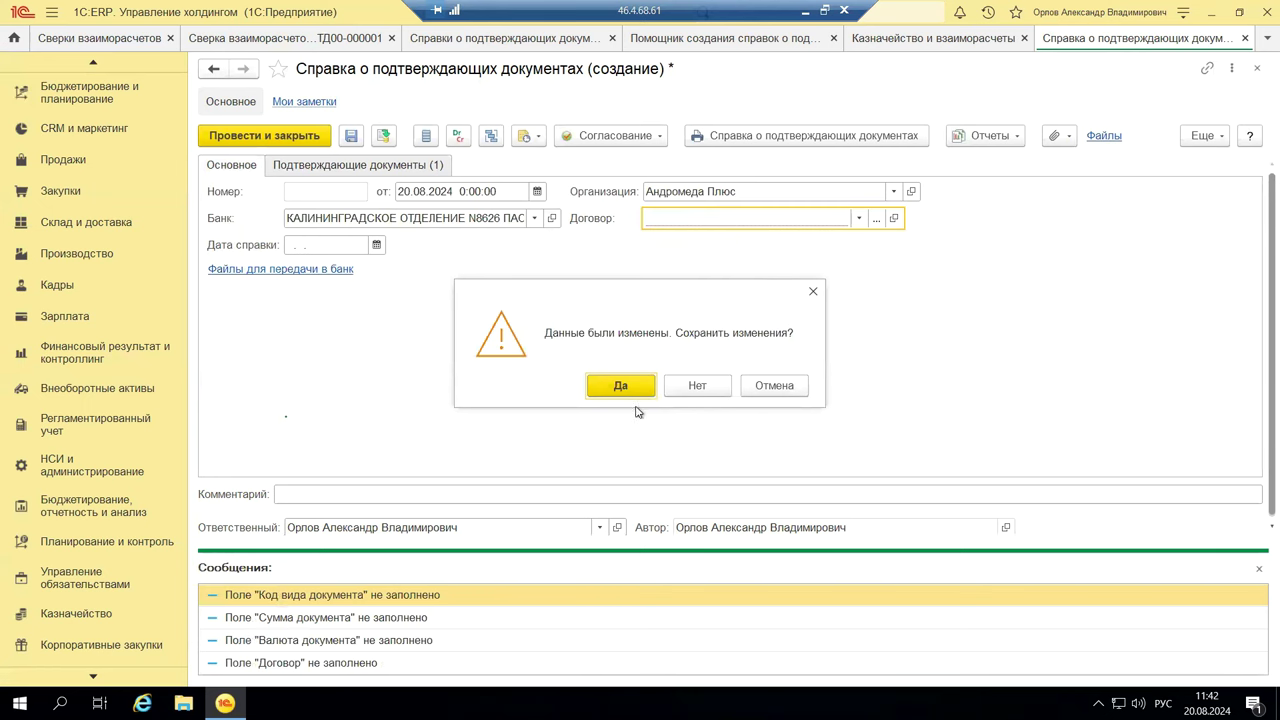
left_click(697, 386)
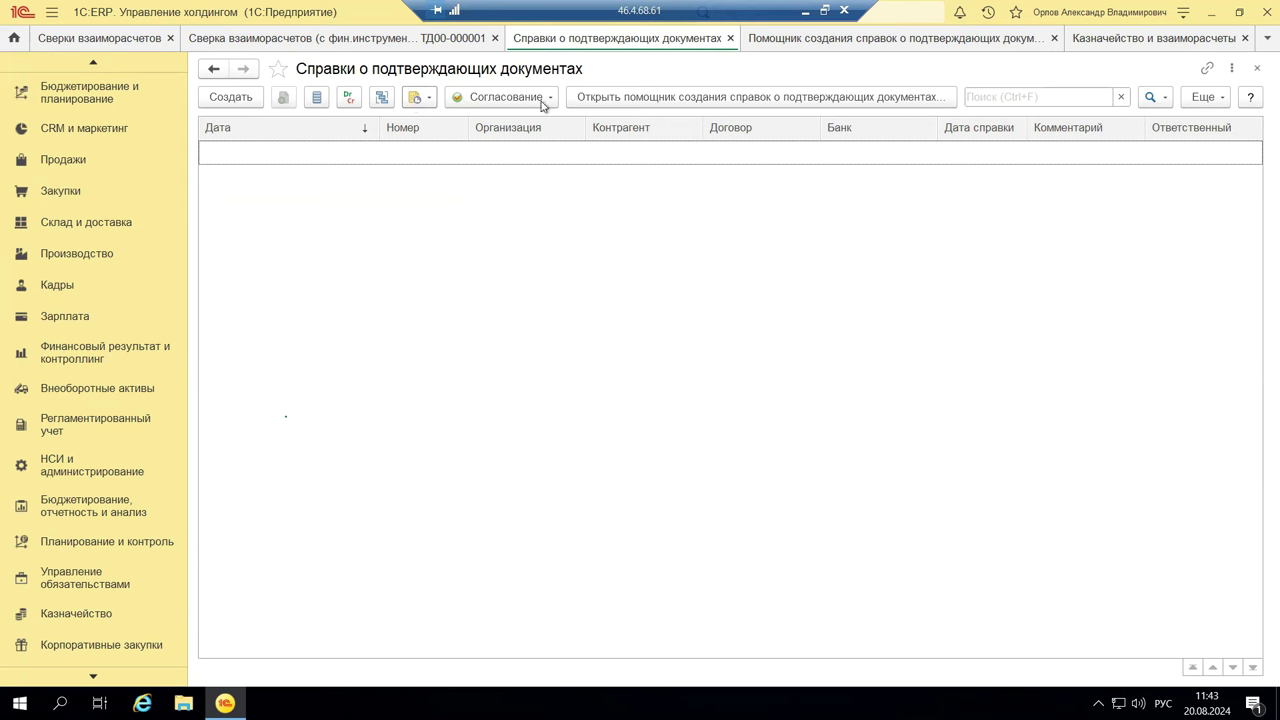
Open Сверки взаиморасчетов under Казначейство and view settlement reconciliation ТД00-000003.
left_click(76, 614)
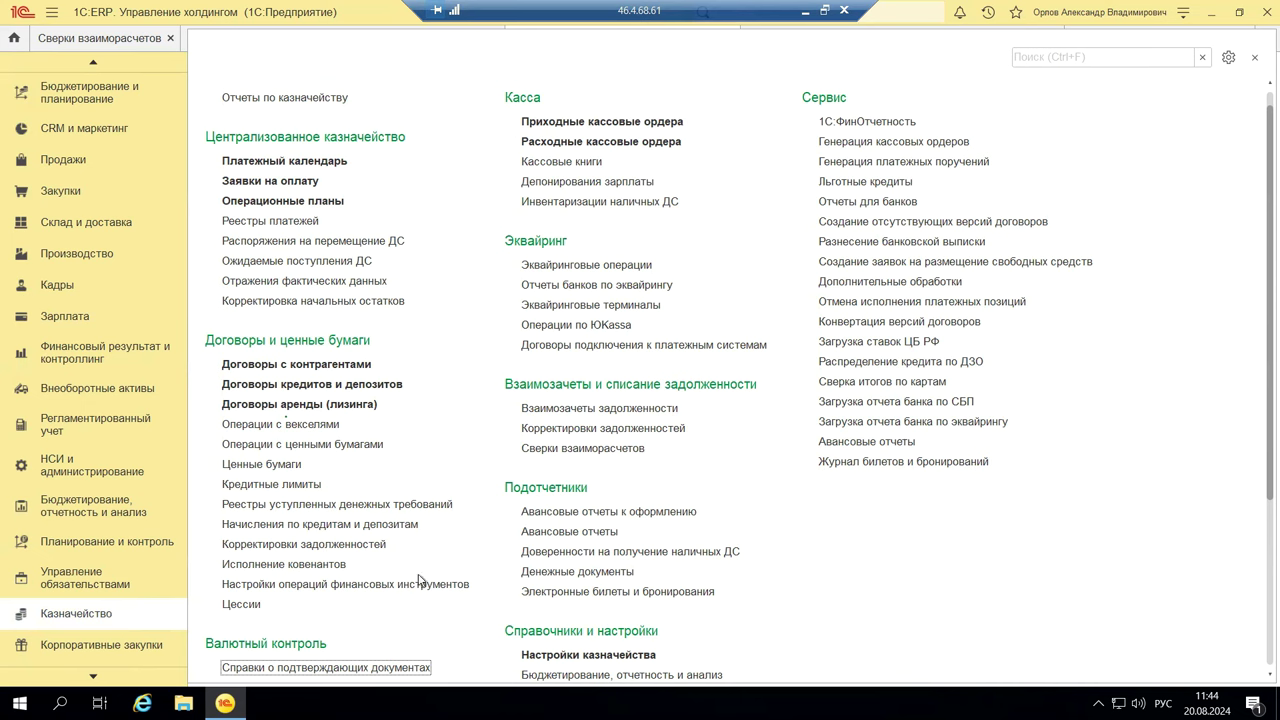
scroll(452, 617, "down", 2)
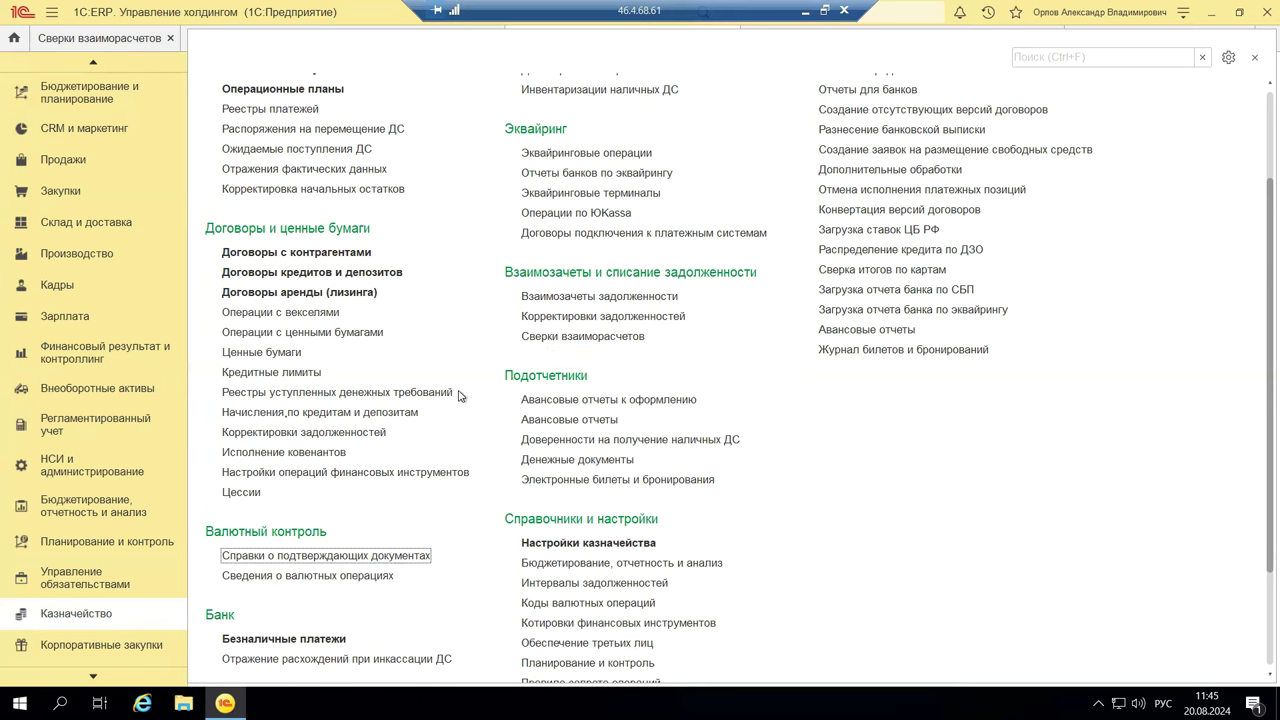
left_click(530, 340)
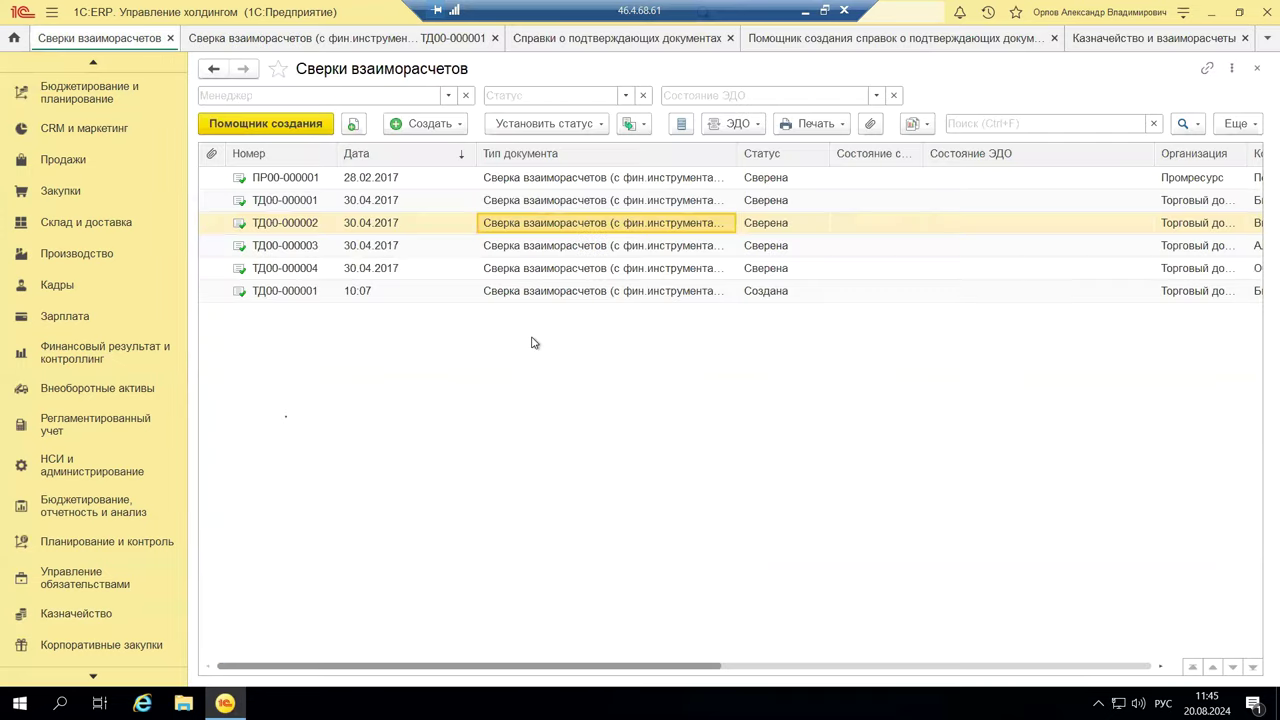
double_click(560, 245)
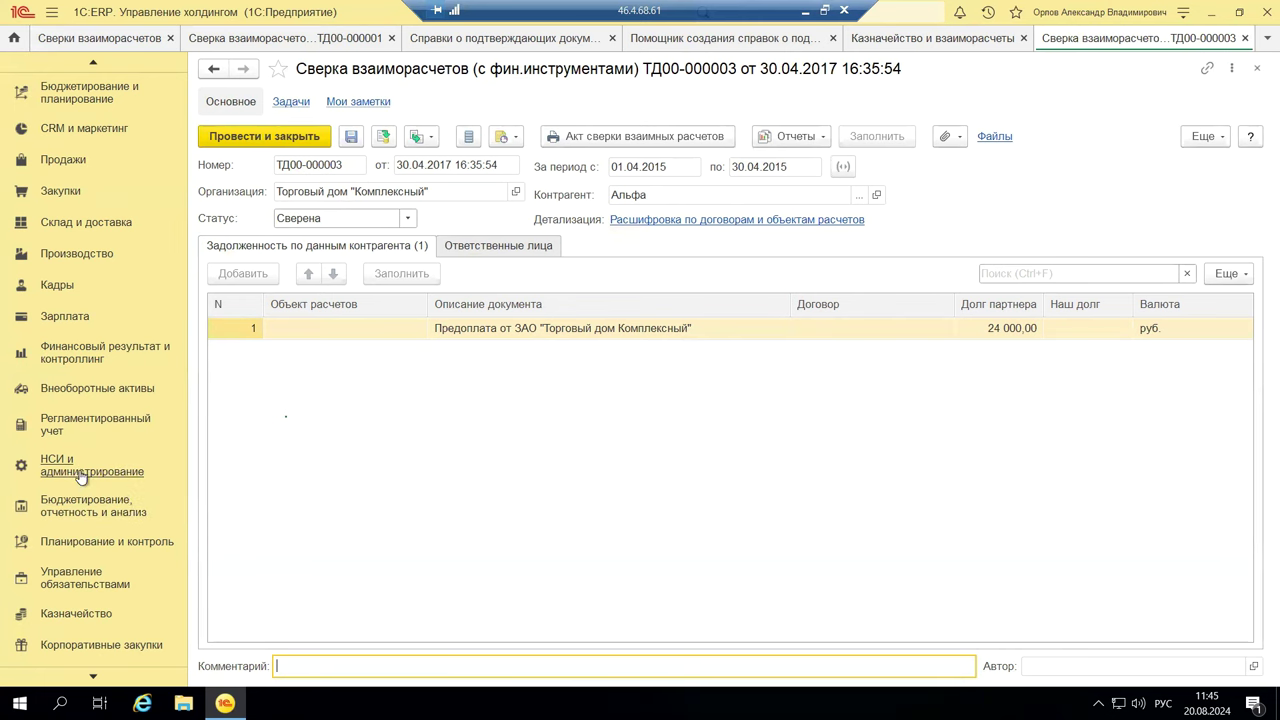
Review the Взаиморасчеты parameters in Казначейство и взаиморасчеты under НСИ и администрирование, and close the settings and reconciliation ТД00-000003.
mouse_move(82, 466)
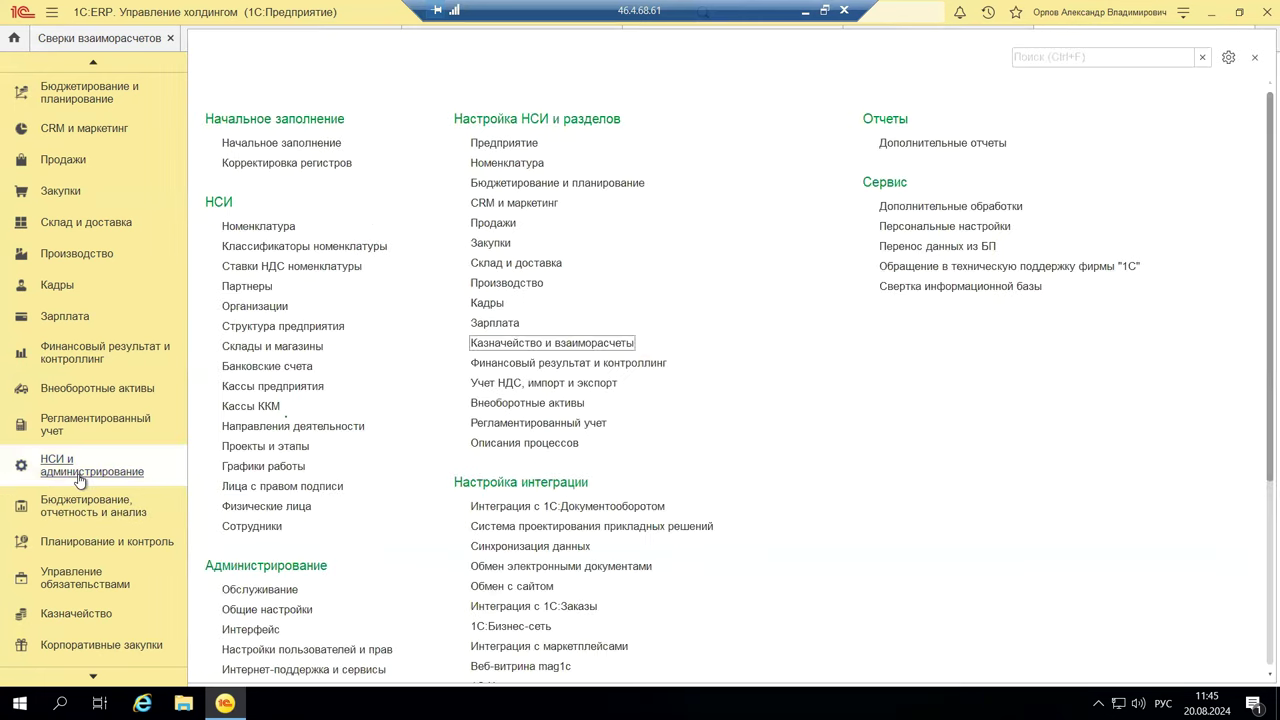
left_click(560, 343)
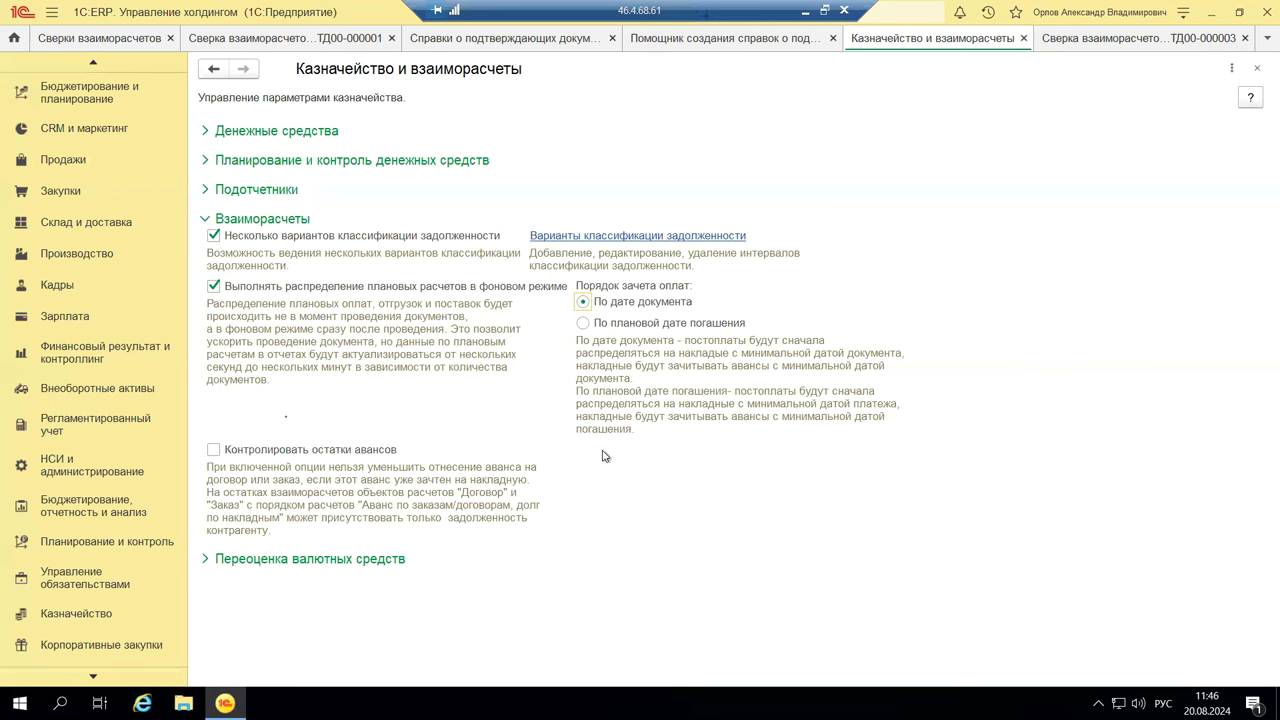
left_click(1256, 74)
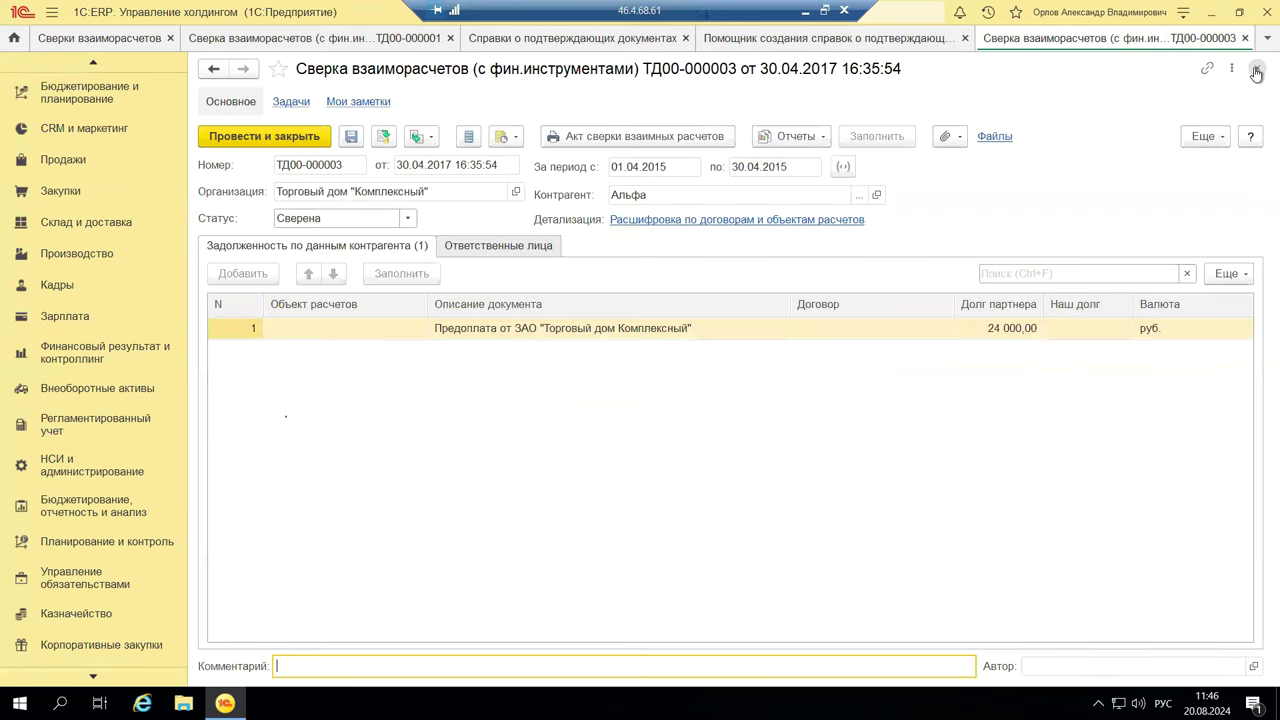
left_click(1256, 74)
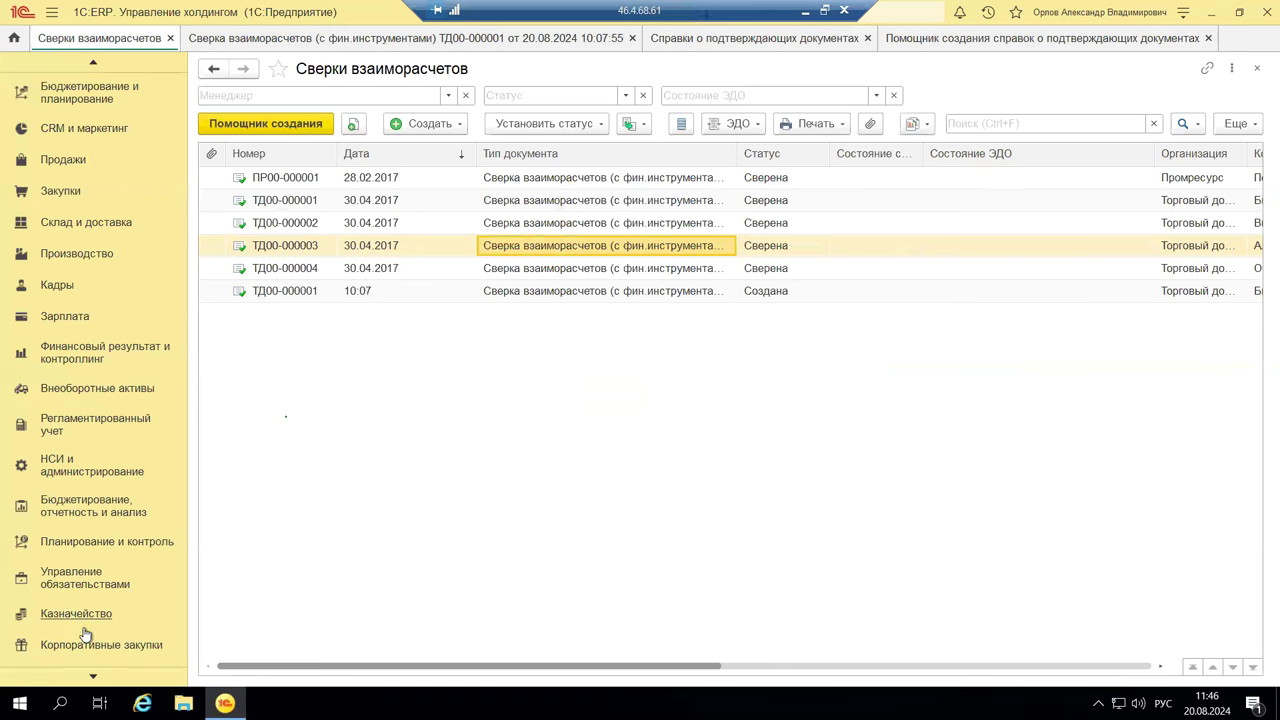
Open the 1С:ФинОтчетность service under Казначейство.
left_click(84, 621)
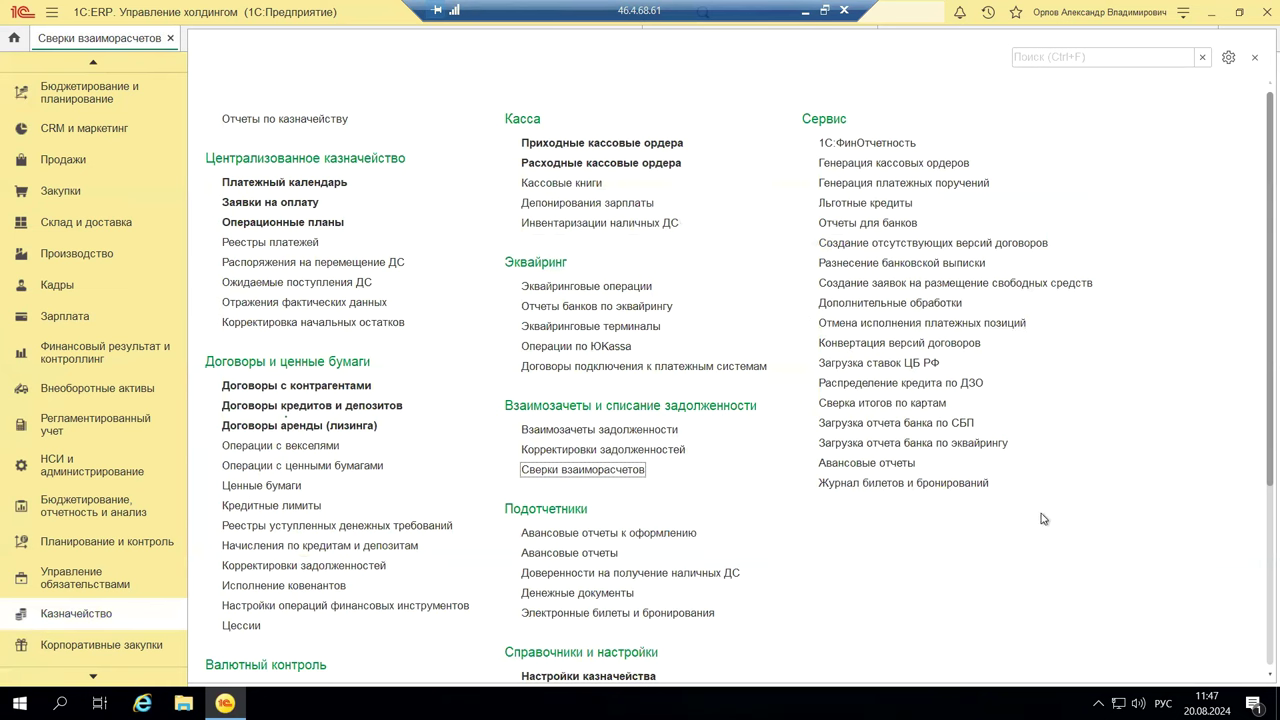
left_click(860, 145)
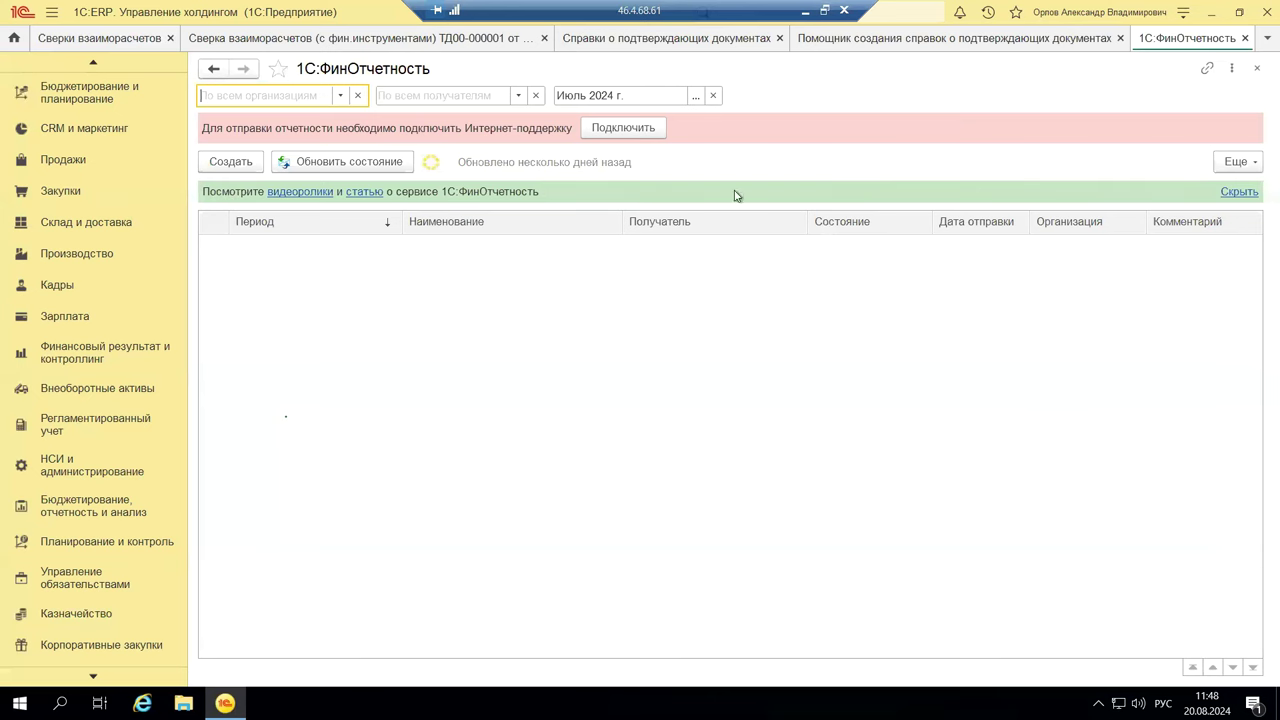
Close the 1С:ФинОтчетность service and examine the commands available under Регламентированный учет and Казначейство.
left_click(1257, 68)
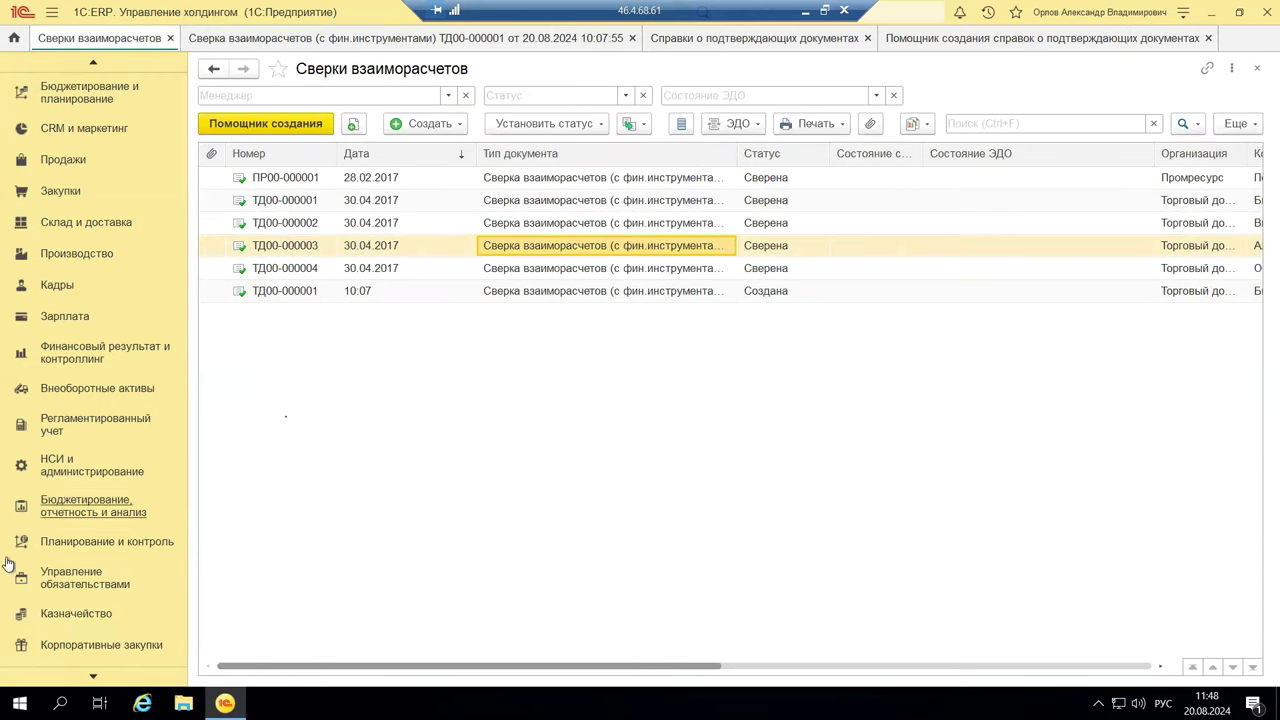
left_click(63, 618)
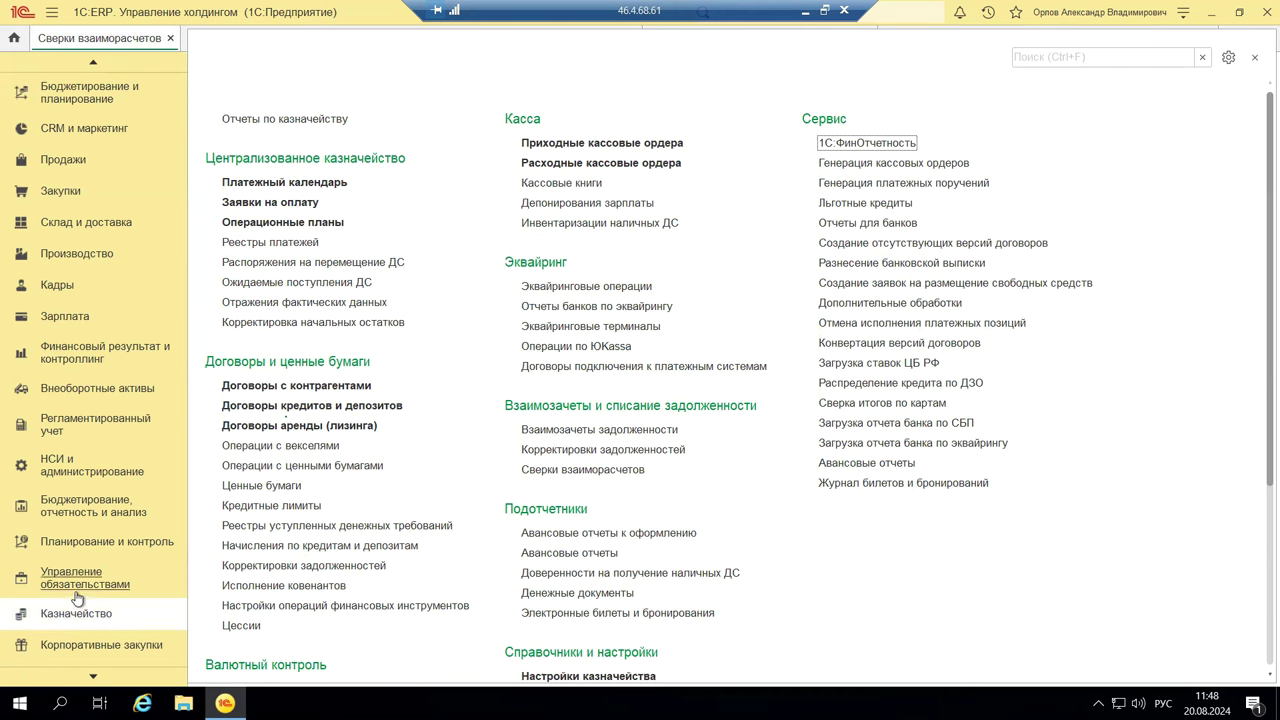
left_click(84, 427)
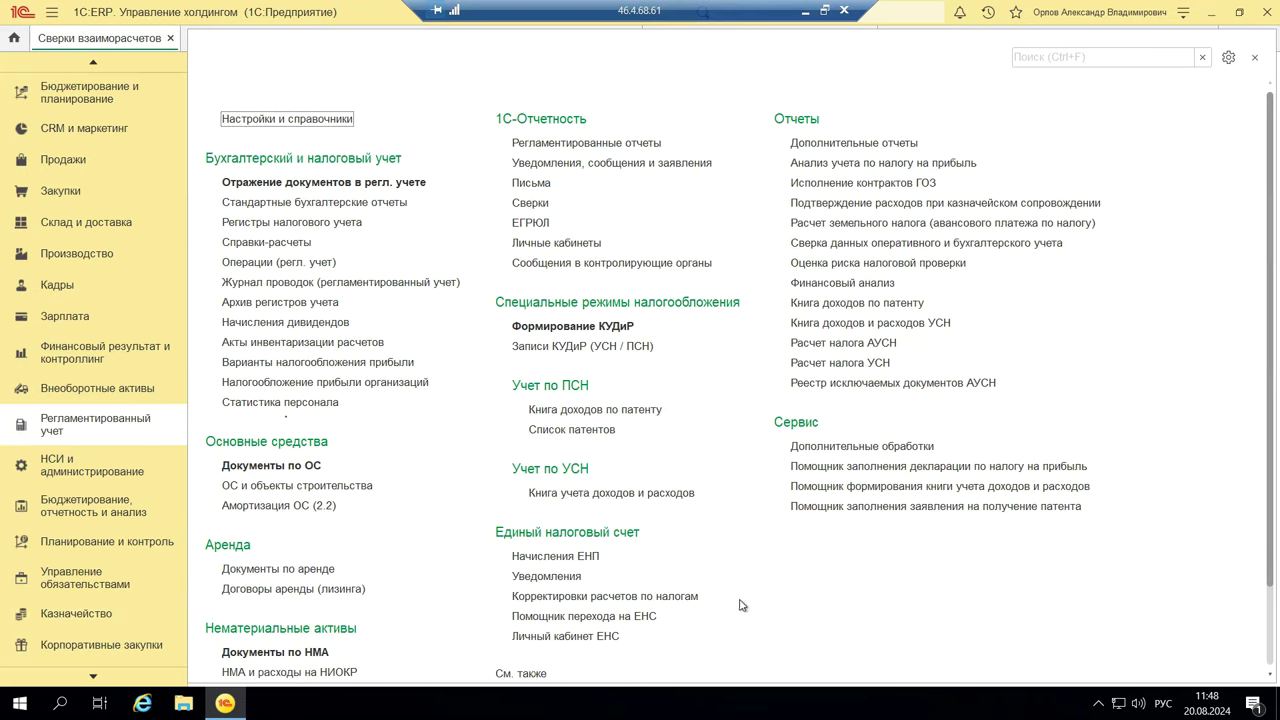
scroll(739, 586, "down", 2)
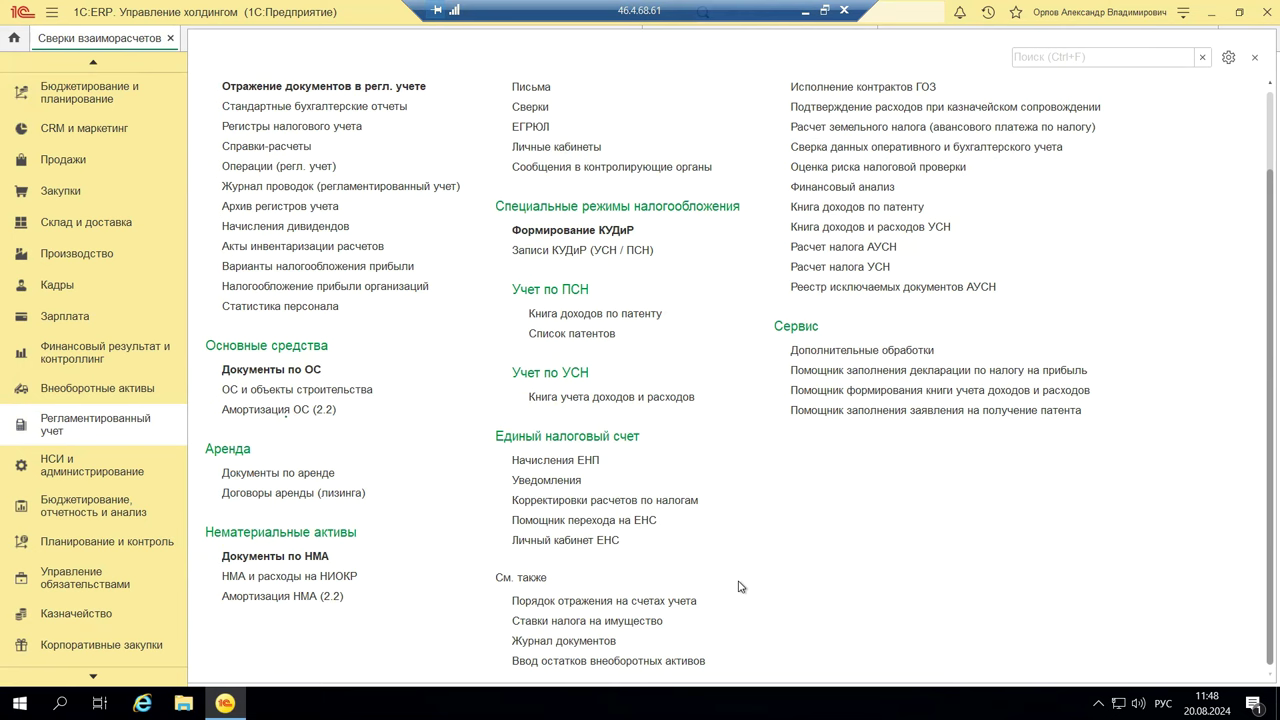
scroll(739, 586, "up", 1)
scroll(739, 586, "up", 1)
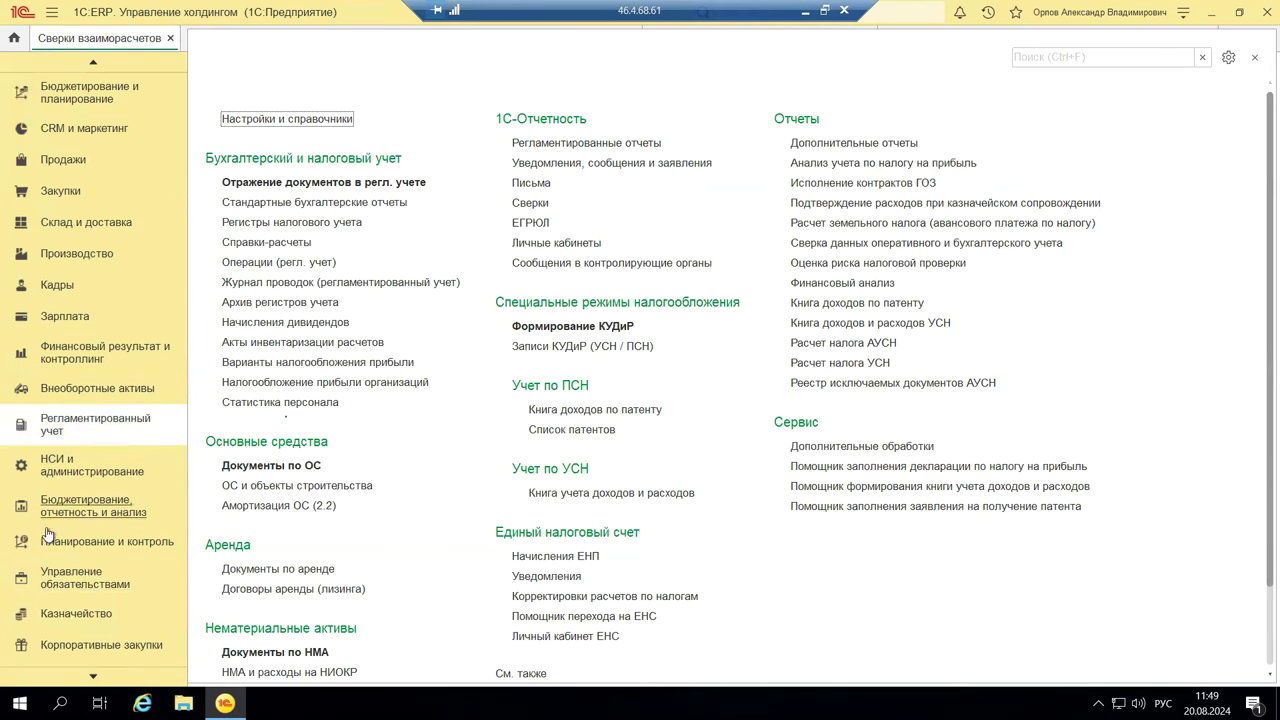
left_click(62, 614)
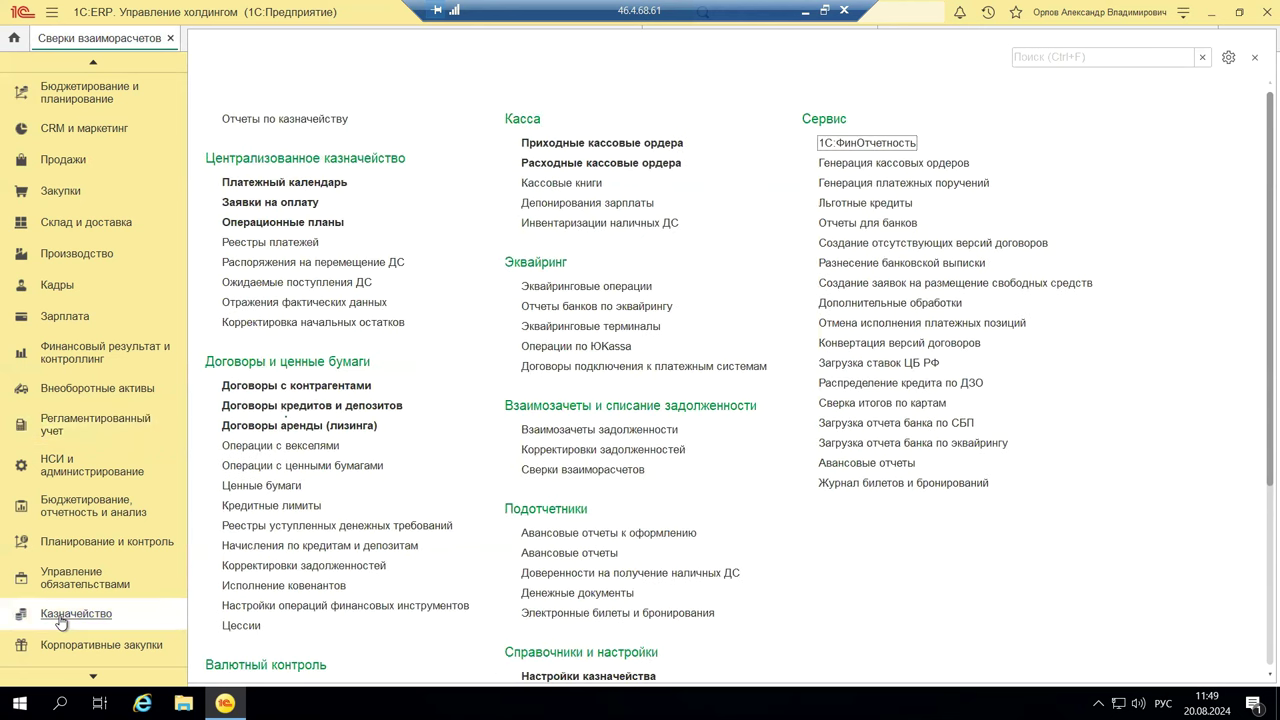